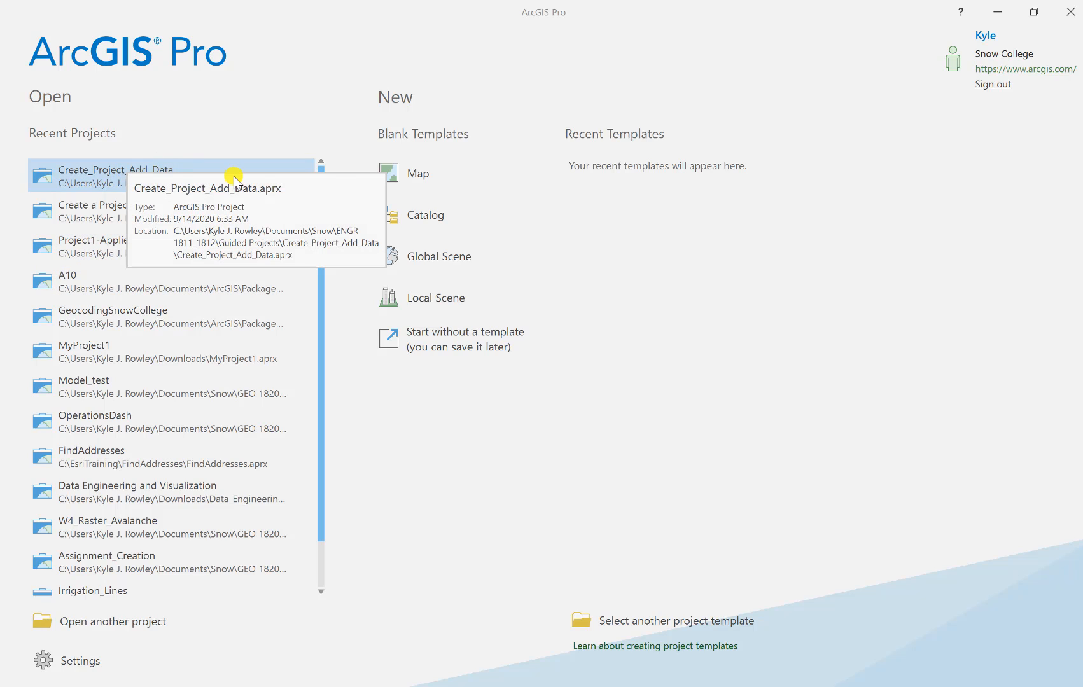
# Open the Create_Project_Add_Data project and view the food and business points in the Sanpete Valley from Ephraim up to Mt Pleasant
pyautogui.click(173, 171)
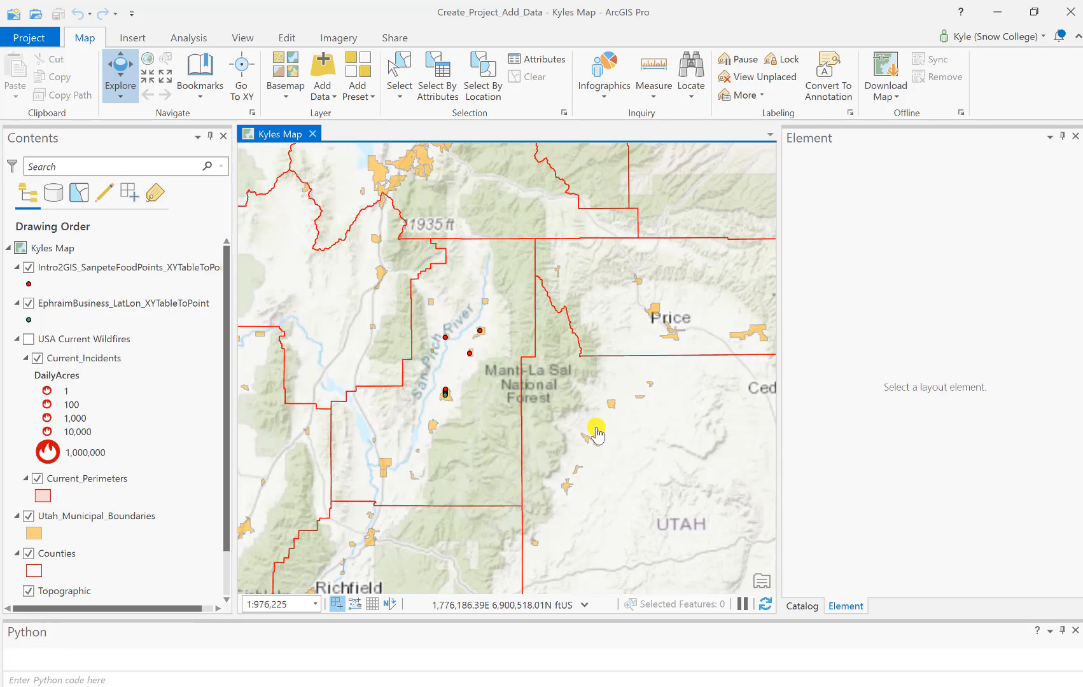
pyautogui.moveTo(535, 443); pyautogui.dragTo(563, 430)
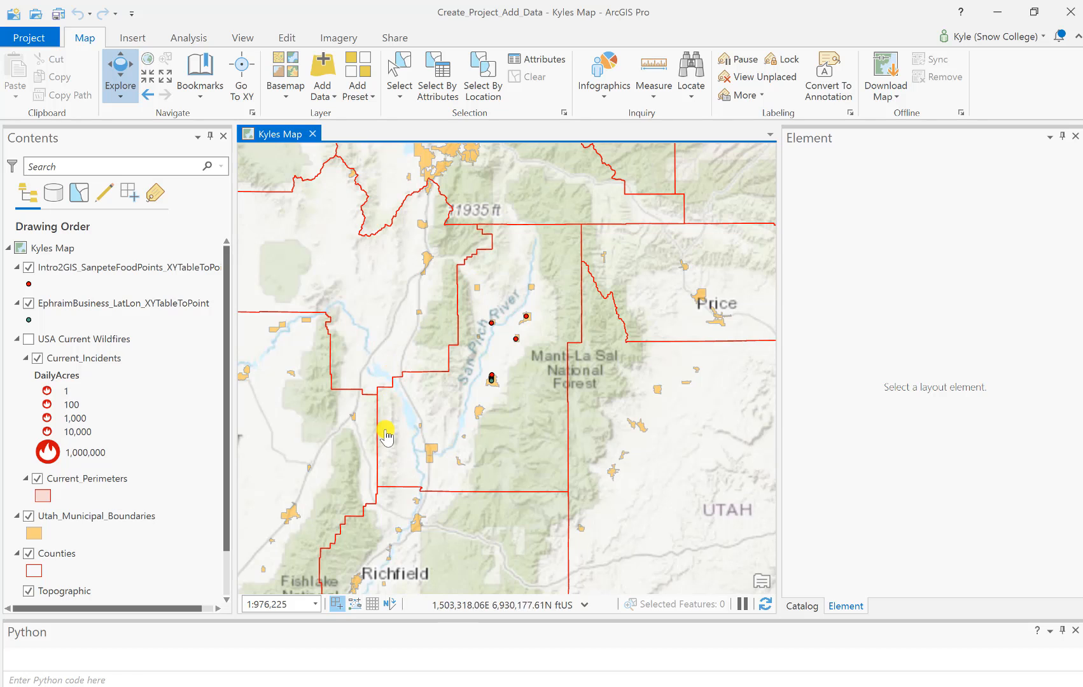
pyautogui.scroll(1, 505, 373)
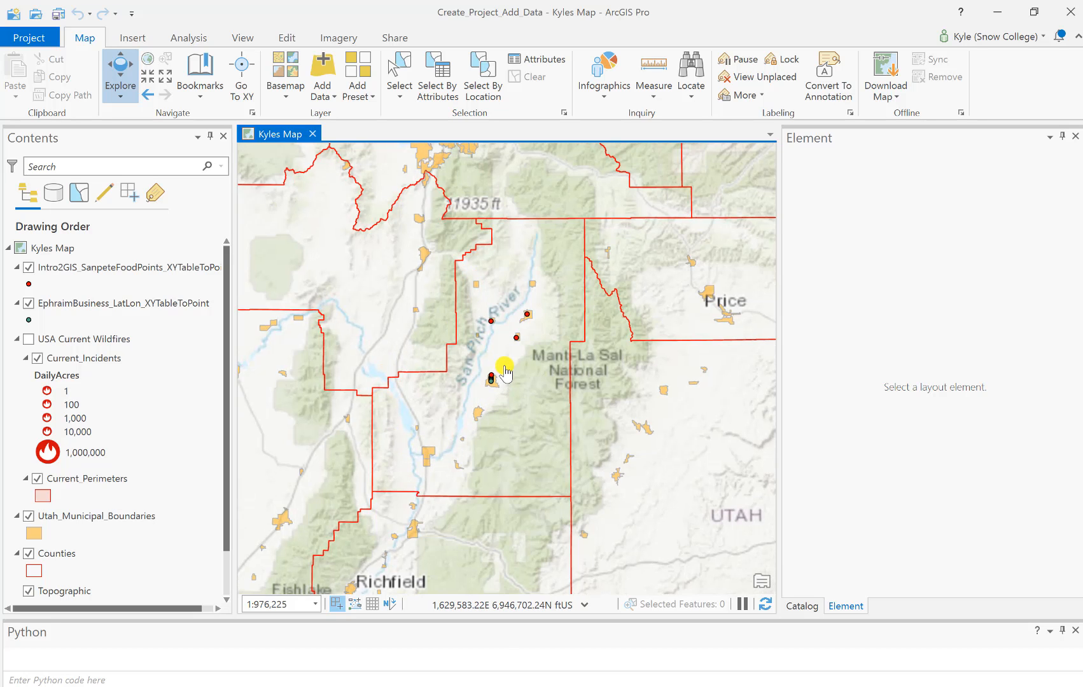
pyautogui.scroll(5, 504, 369)
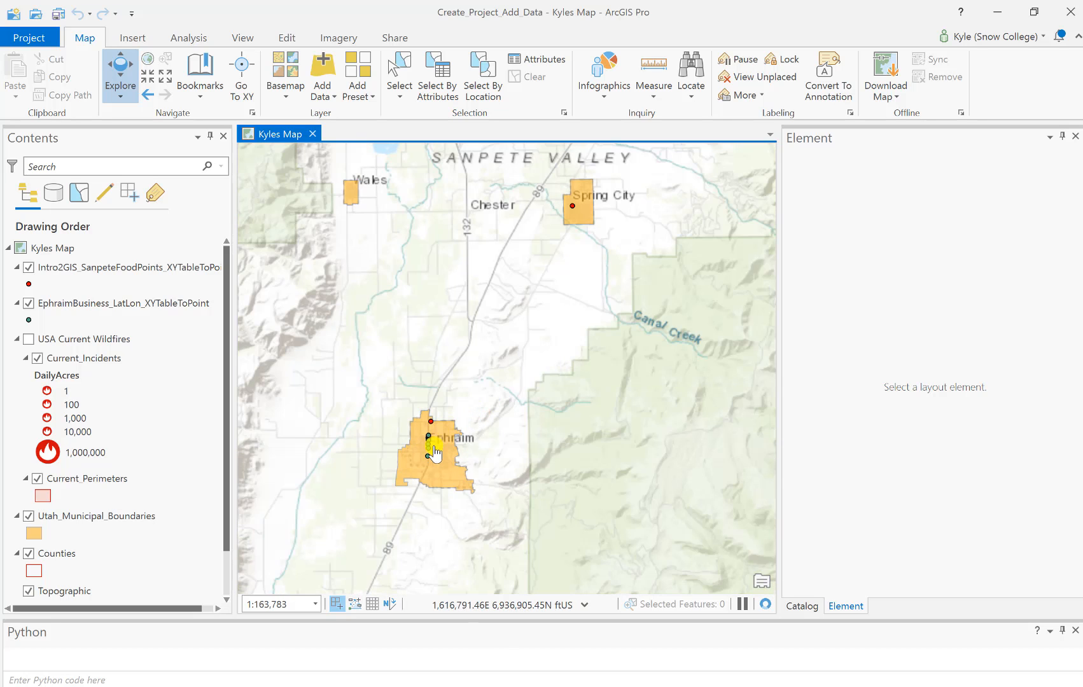
pyautogui.scroll(3, 434, 453)
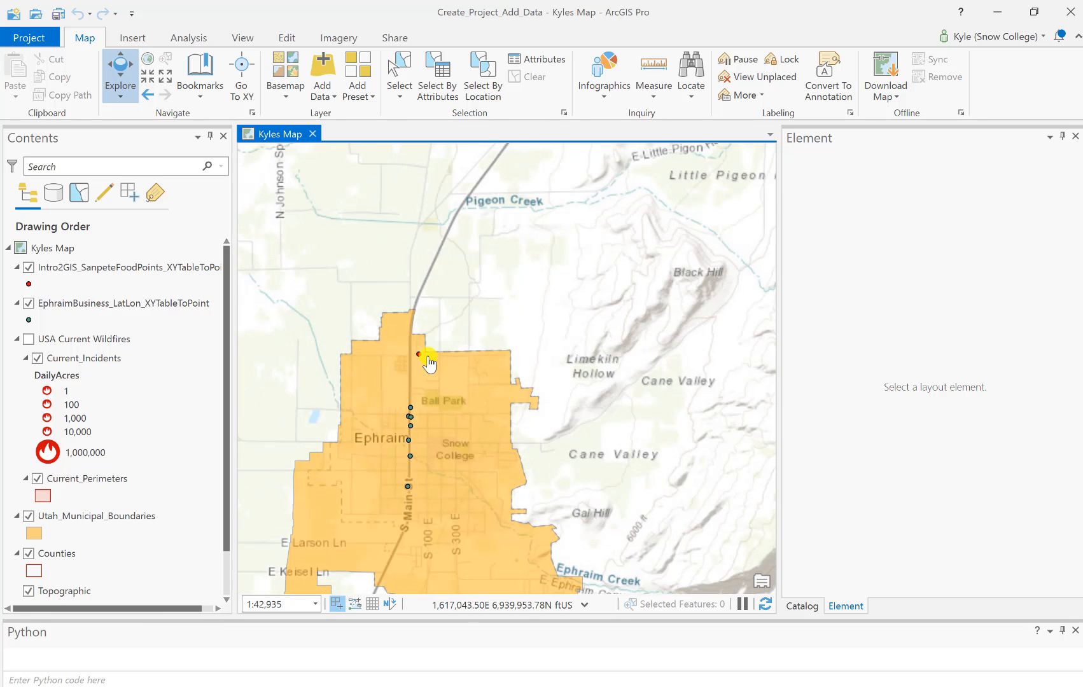
pyautogui.scroll(-4, 491, 334)
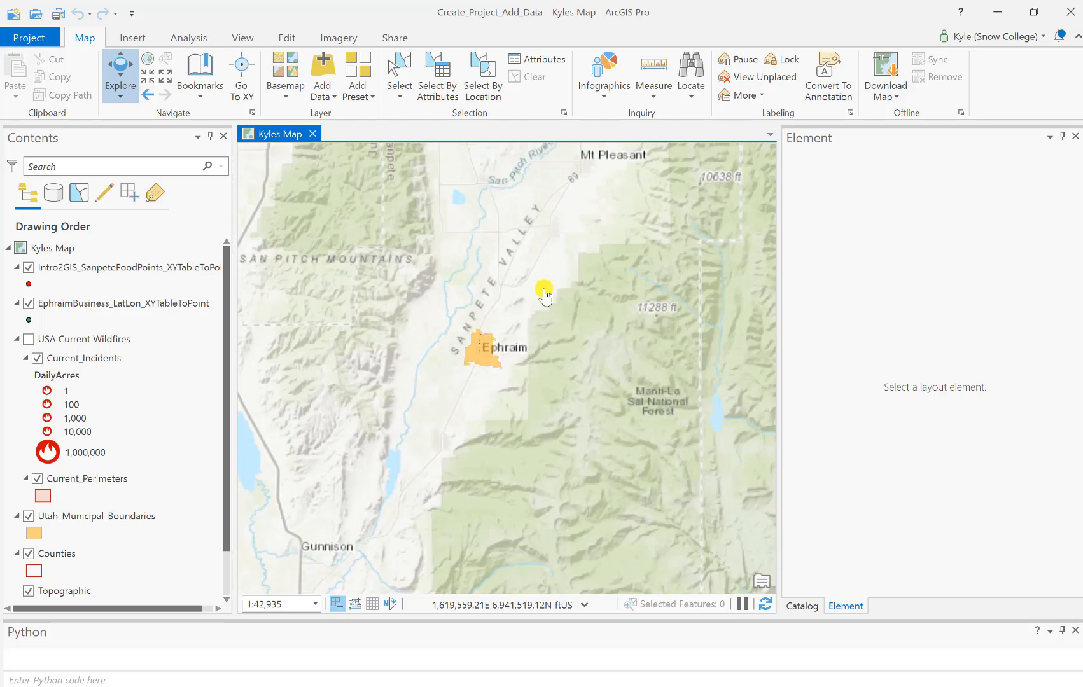
pyautogui.moveTo(546, 266); pyautogui.dragTo(503, 362)
pyautogui.scroll(3, 496, 341)
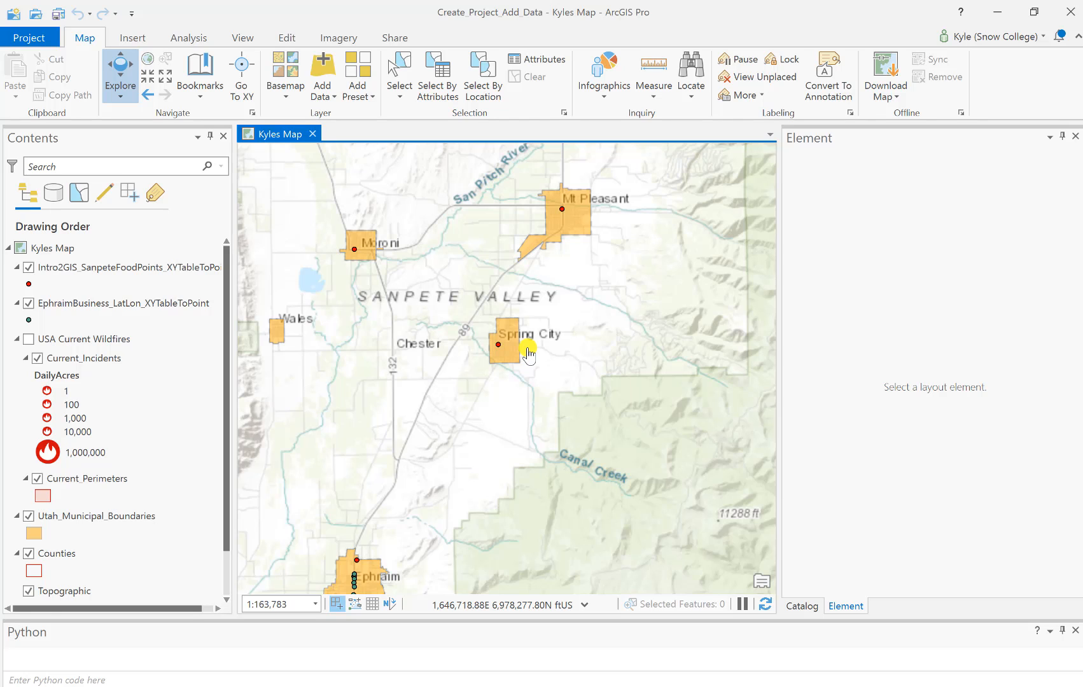
pyautogui.moveTo(461, 434); pyautogui.dragTo(509, 417)
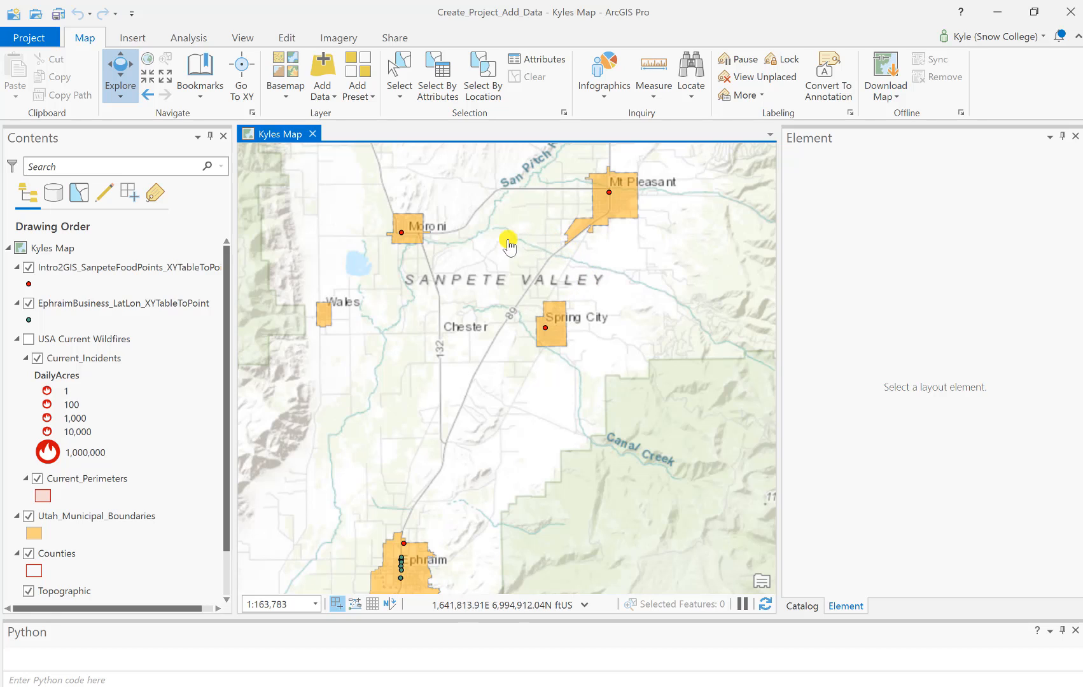
# Create a new layout with the ANSI portrait Letter page size, 8.5 by 11 inches
pyautogui.click(133, 38)
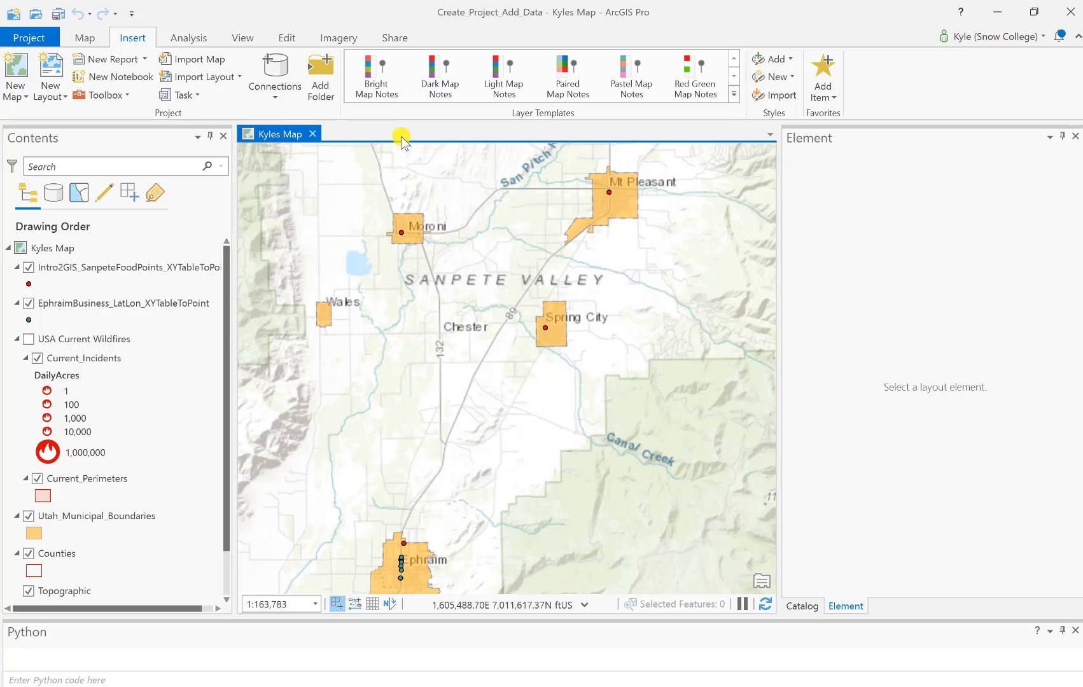
pyautogui.click(53, 72)
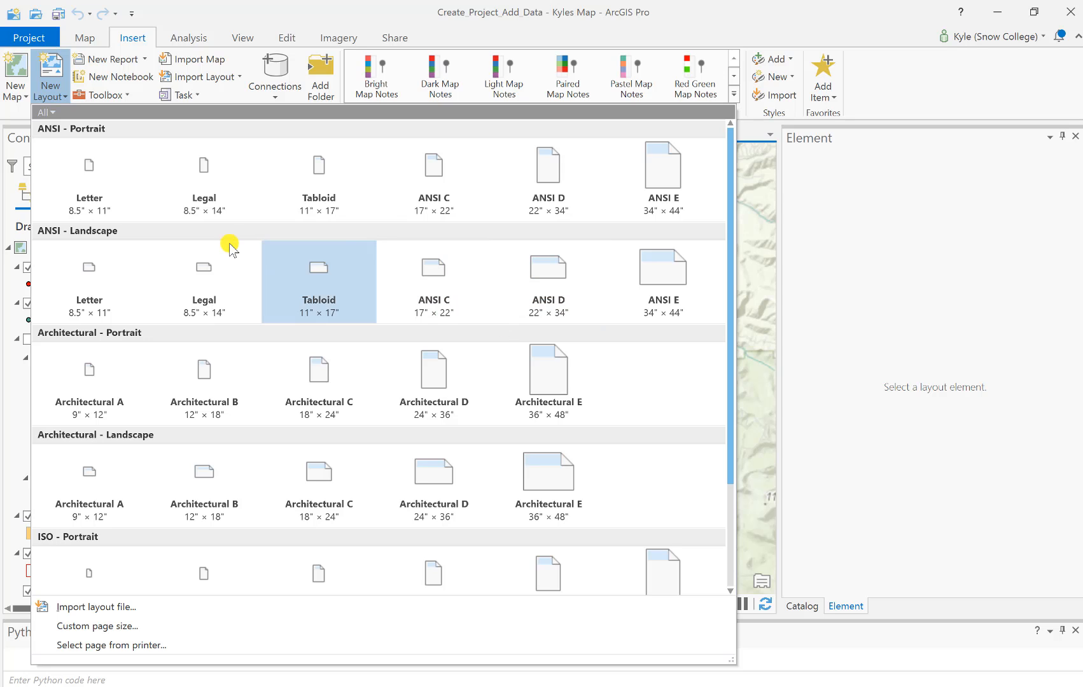
pyautogui.click(87, 171)
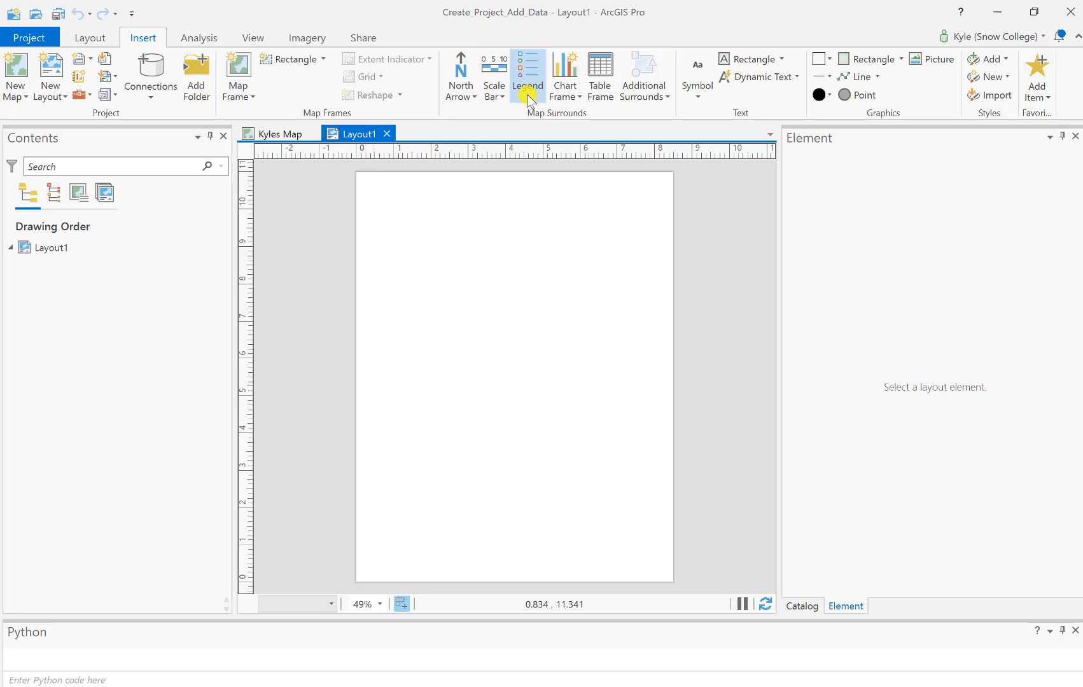
# Reframe Kyles Map at 1:255,911 so the Sanpete Valley towns around Ephraim, Spring City and Mt Pleasant fill the view
pyautogui.click(283, 135)
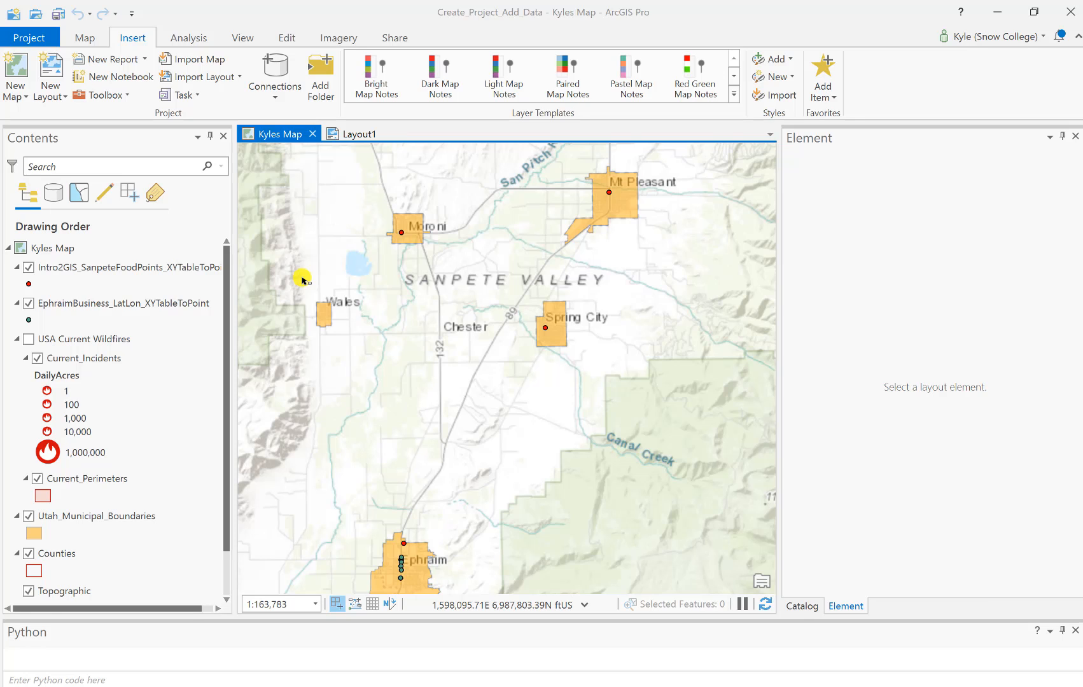
pyautogui.click(351, 134)
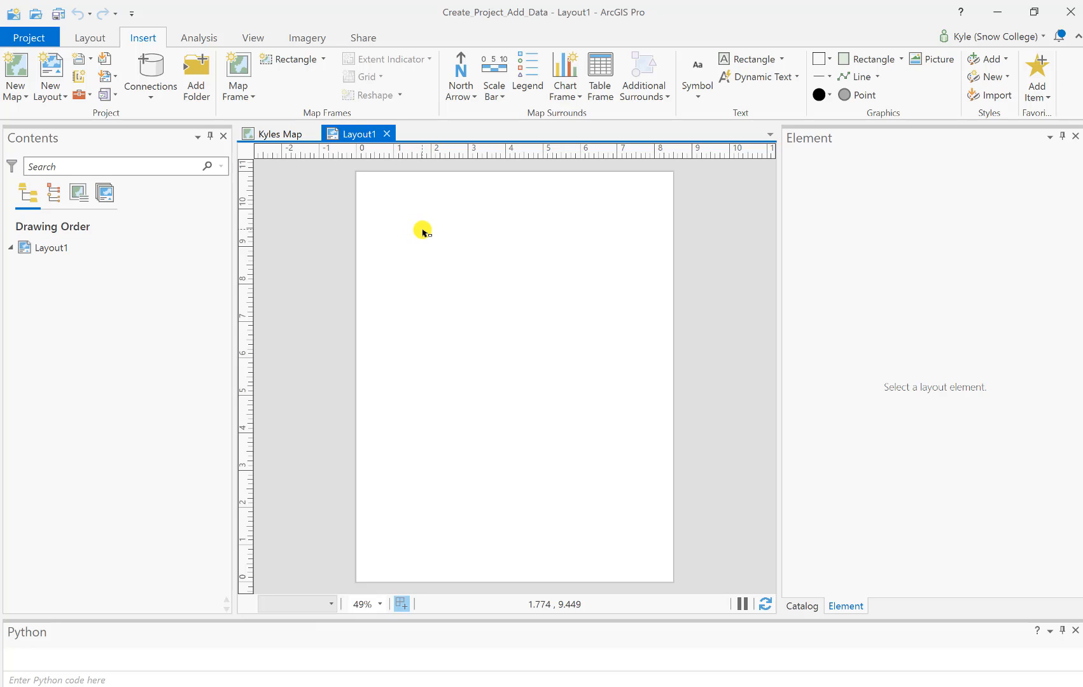
pyautogui.click(273, 134)
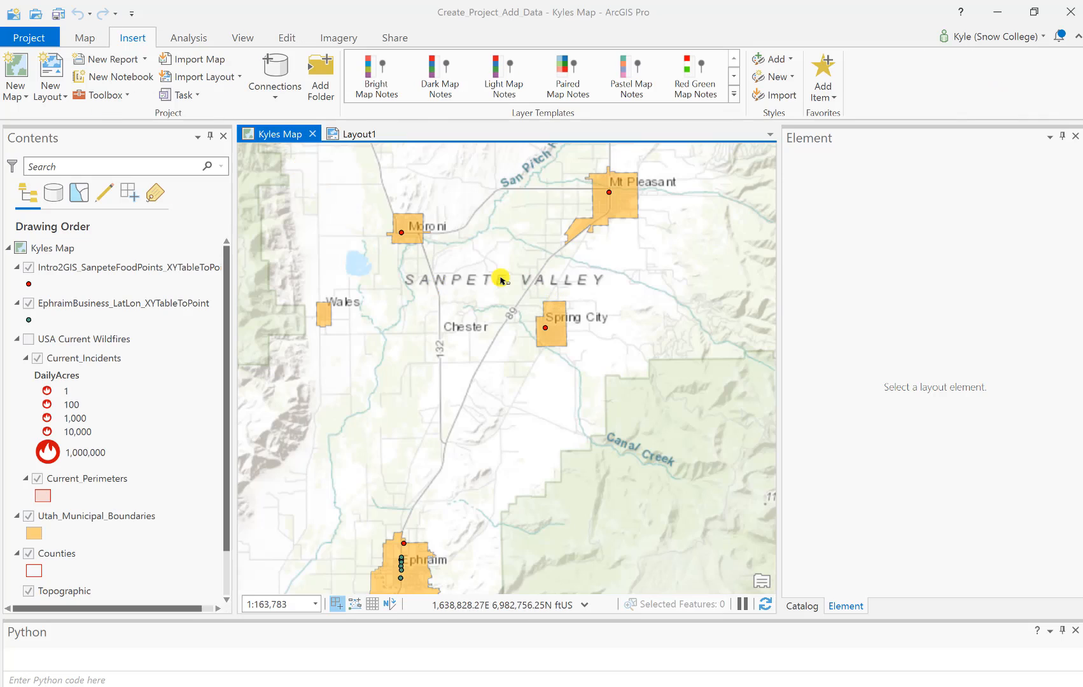
pyautogui.scroll(-5, 470, 289)
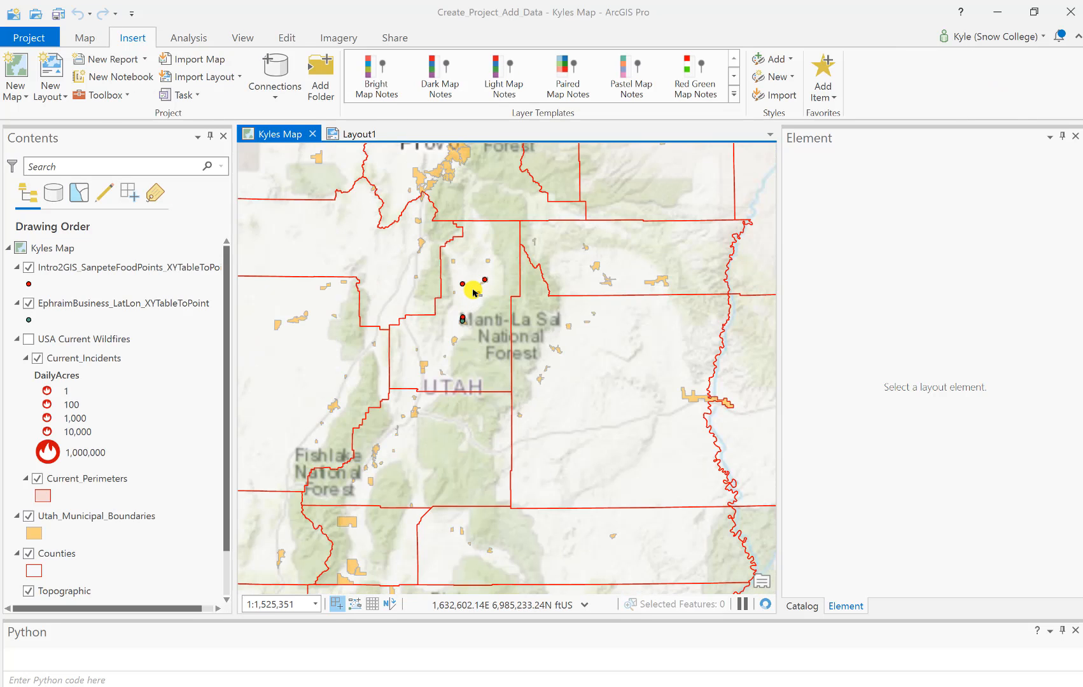
pyautogui.scroll(-2, 471, 285)
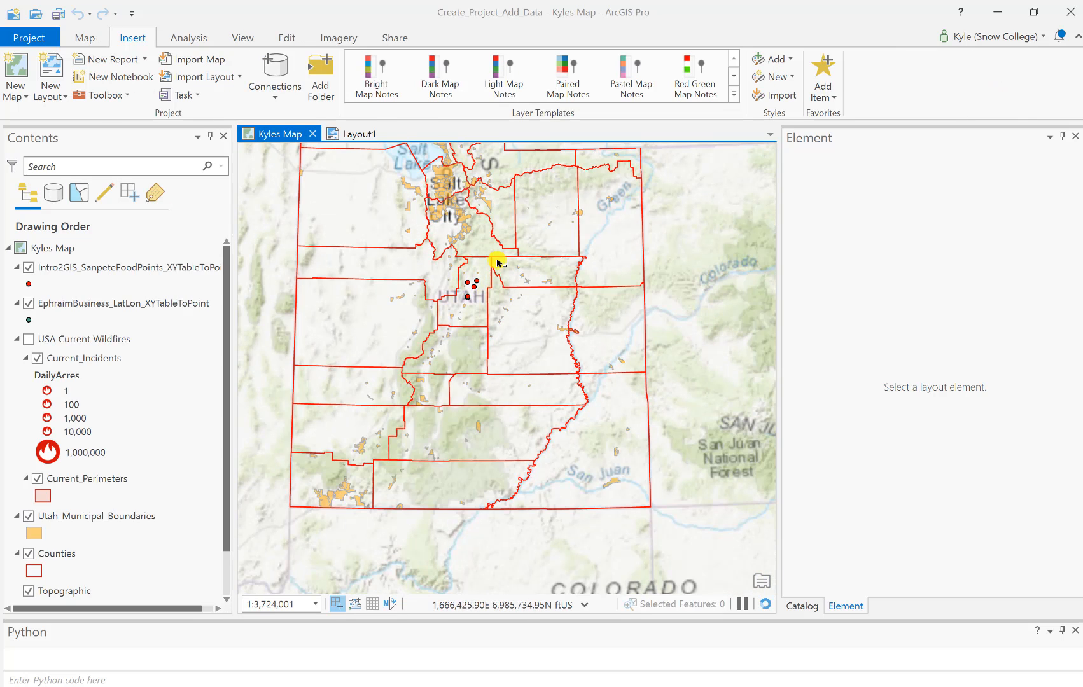
pyautogui.scroll(4, 471, 285)
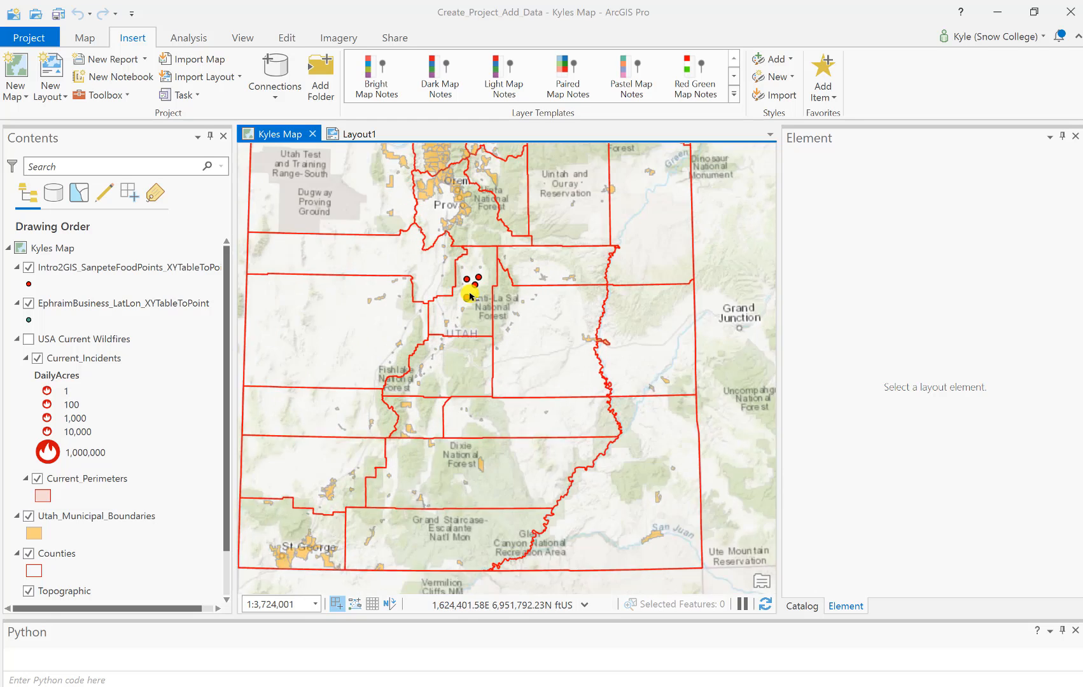
pyautogui.scroll(2, 469, 284)
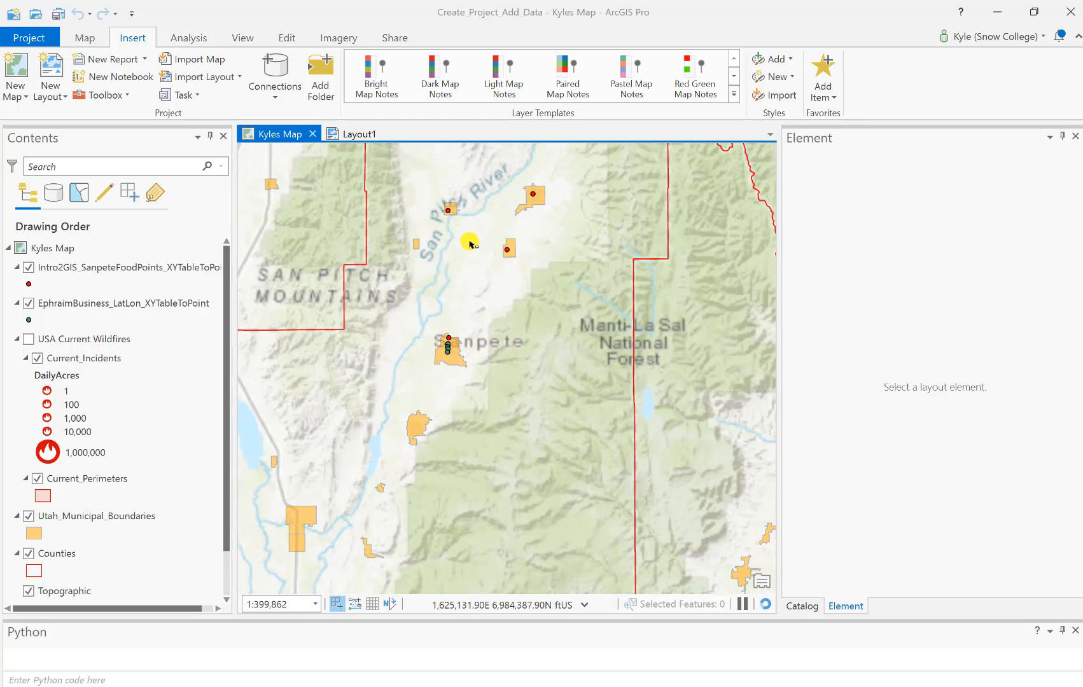
pyautogui.moveTo(467, 281); pyautogui.dragTo(469, 266)
pyautogui.scroll(2, 466, 291)
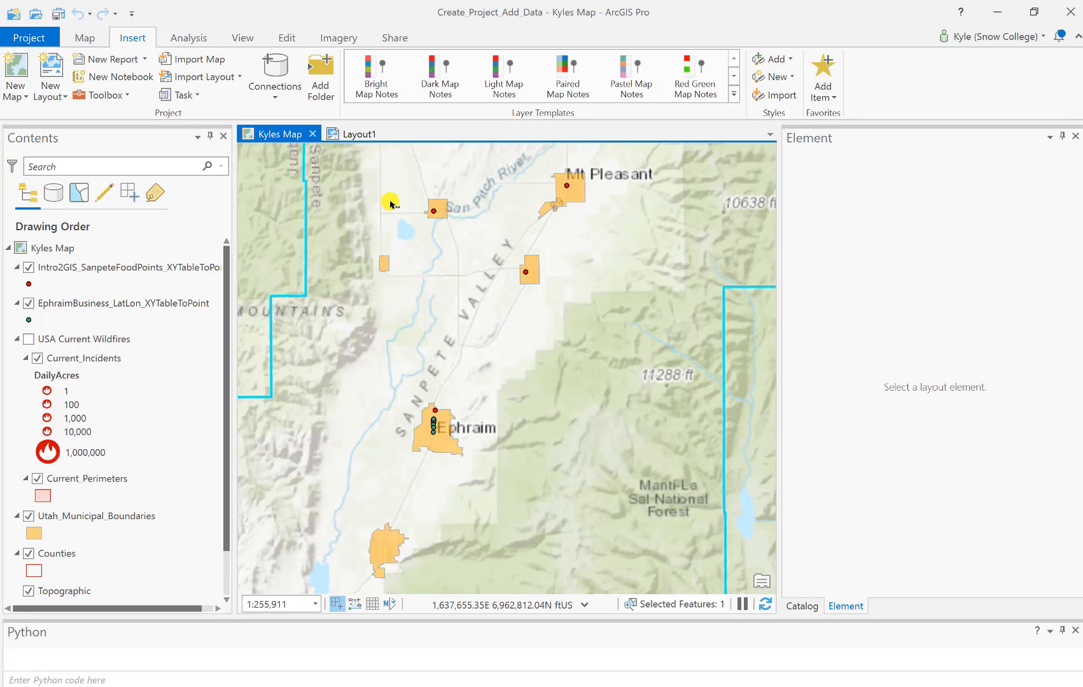
# Add a map frame of Kyles Map at the 1:255,911 extent to the layout's upper part, about 6.3 by 6 inches
pyautogui.click(358, 133)
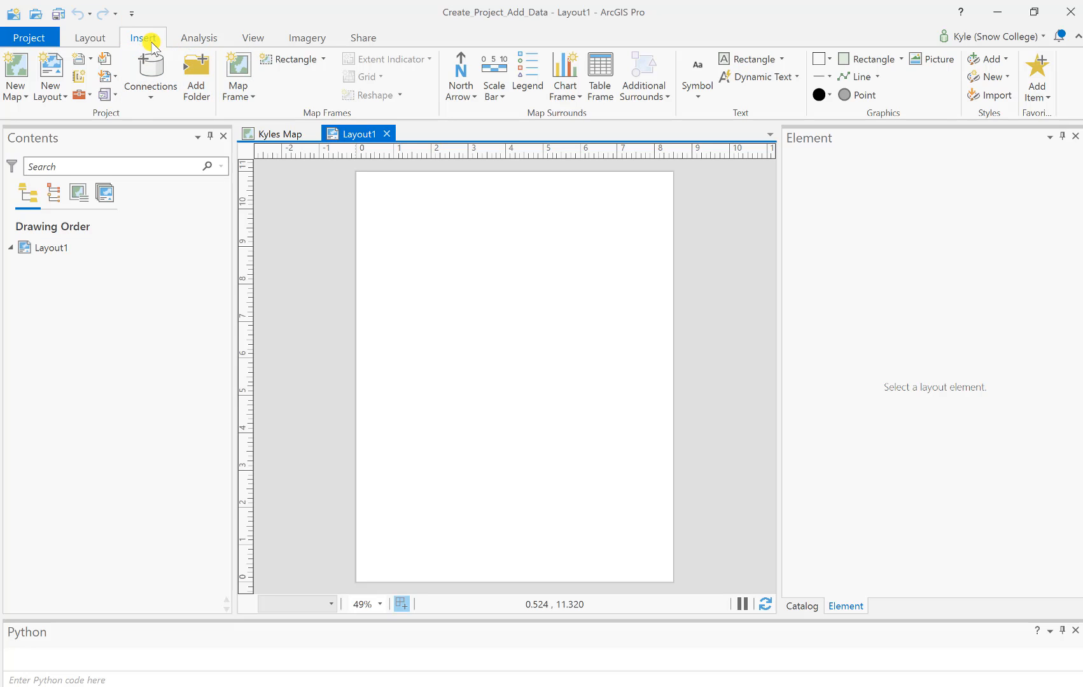
pyautogui.click(236, 70)
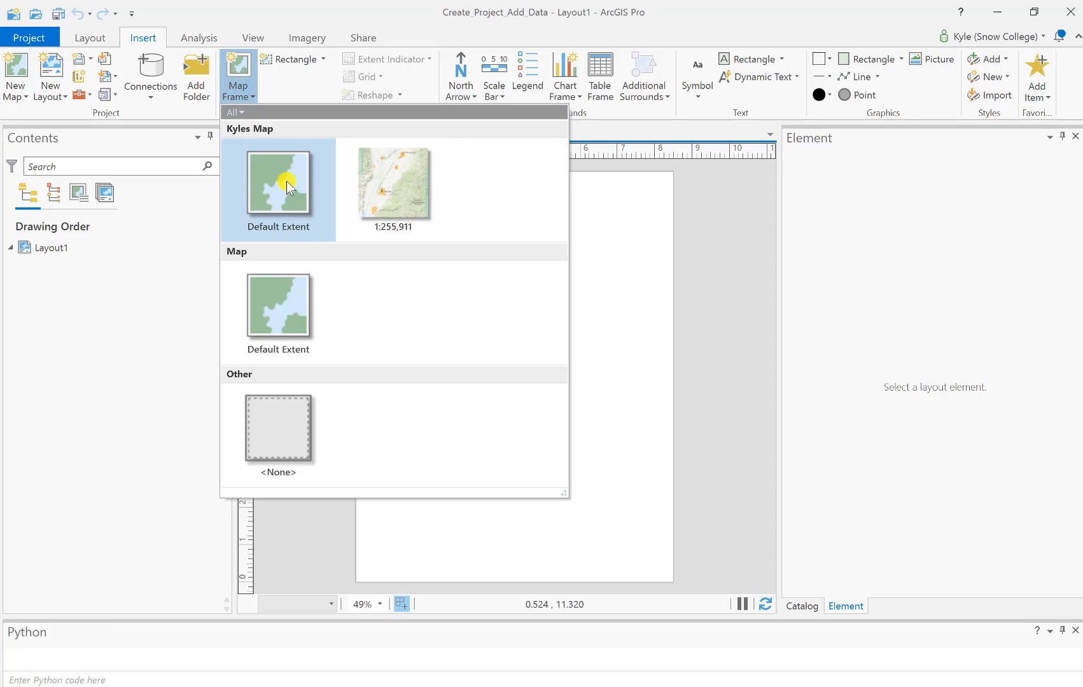
pyautogui.click(396, 183)
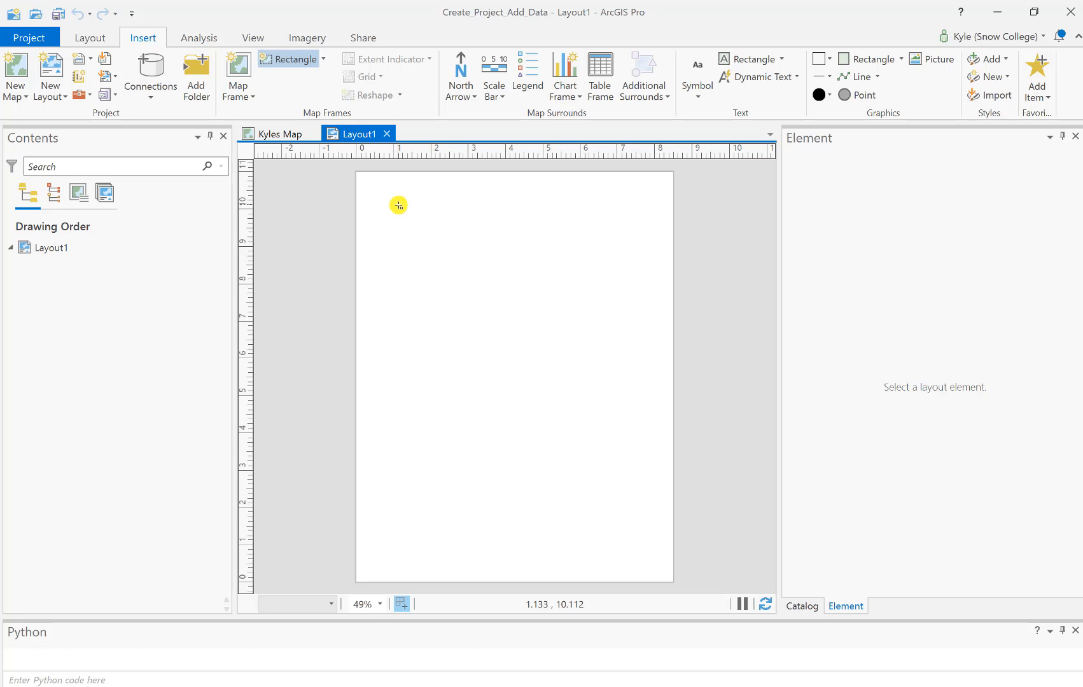
pyautogui.moveTo(398, 205); pyautogui.dragTo(635, 426)
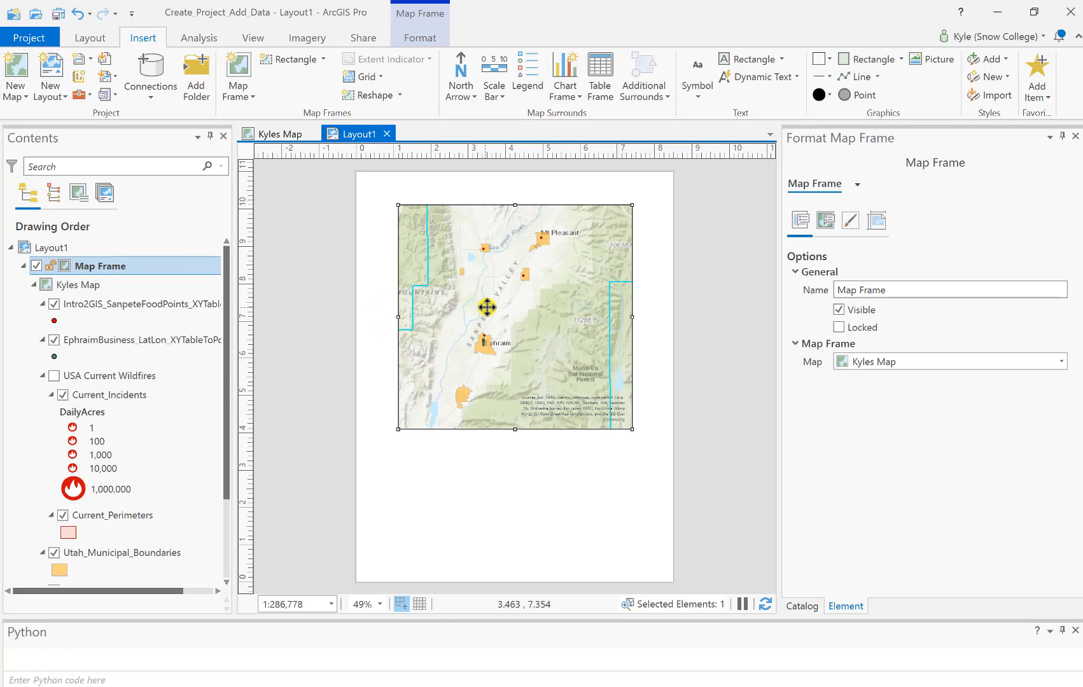
# Reposition the map frame near the middle of the page's upper part and widen it slightly at its upper-right corner
pyautogui.moveTo(485, 317)
pyautogui.mouseDown()
pyautogui.moveTo(505, 331)
pyautogui.moveTo(505, 314)
pyautogui.mouseUp()
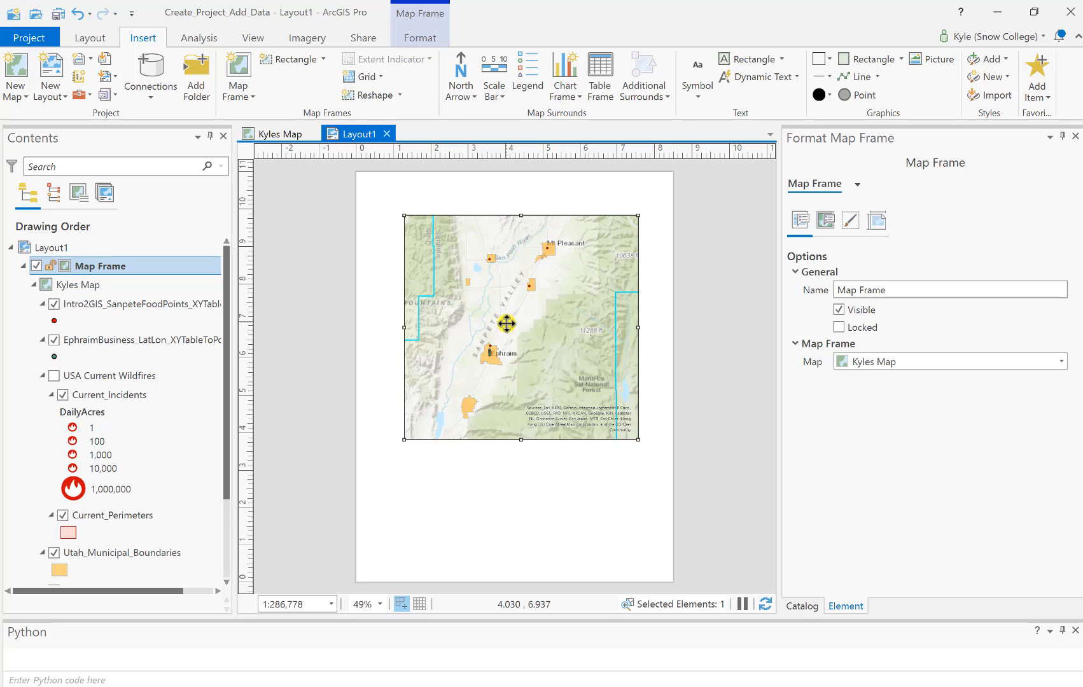
pyautogui.moveTo(570, 318); pyautogui.dragTo(568, 313)
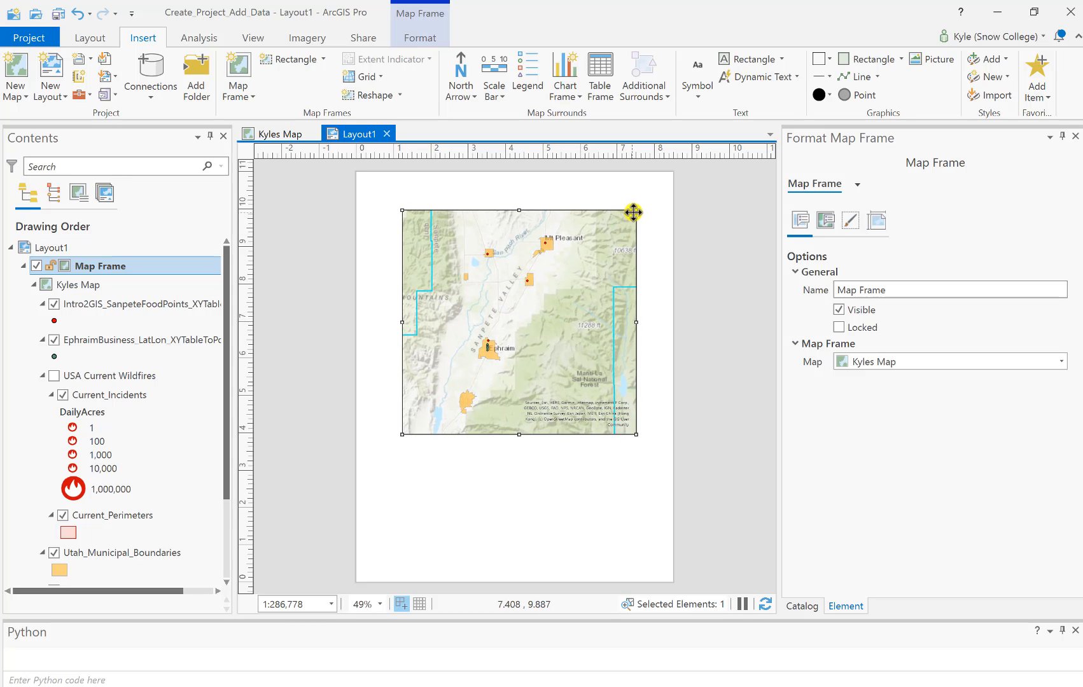
pyautogui.moveTo(636, 212)
pyautogui.mouseDown()
pyautogui.moveTo(632, 222)
pyautogui.moveTo(641, 212)
pyautogui.mouseUp()
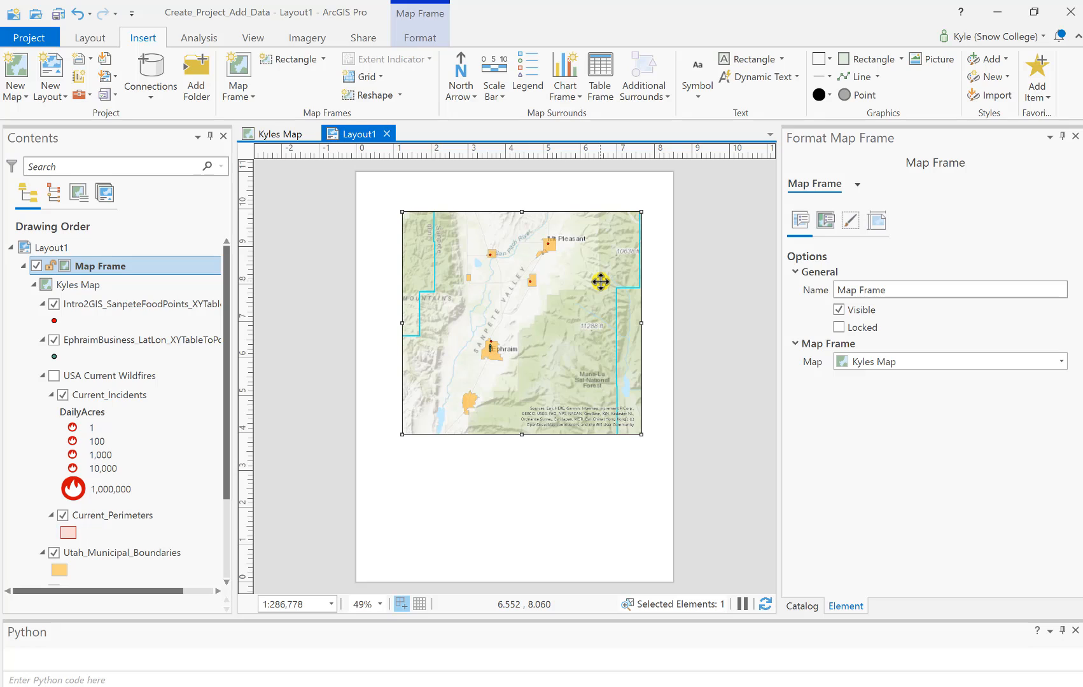
# Activate the map frame to zoom its map to 1:183,538 around Moroni, Mt Pleasant and Ephraim, close activation, and nudge the frame slightly right
pyautogui.rightClick(516, 299)
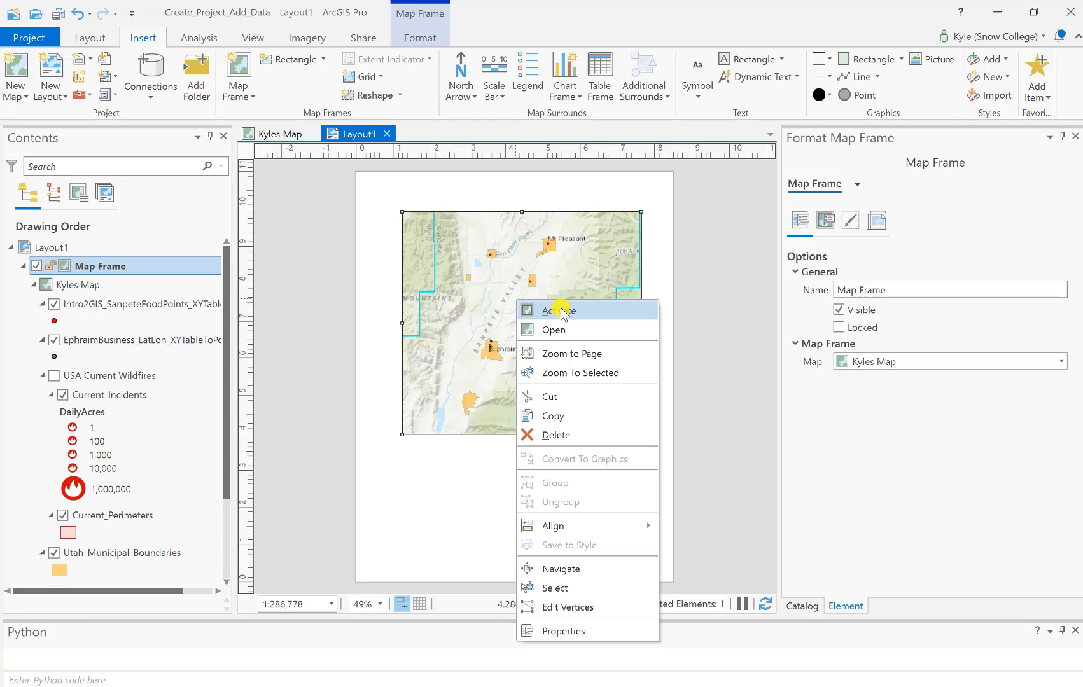
pyautogui.click(546, 310)
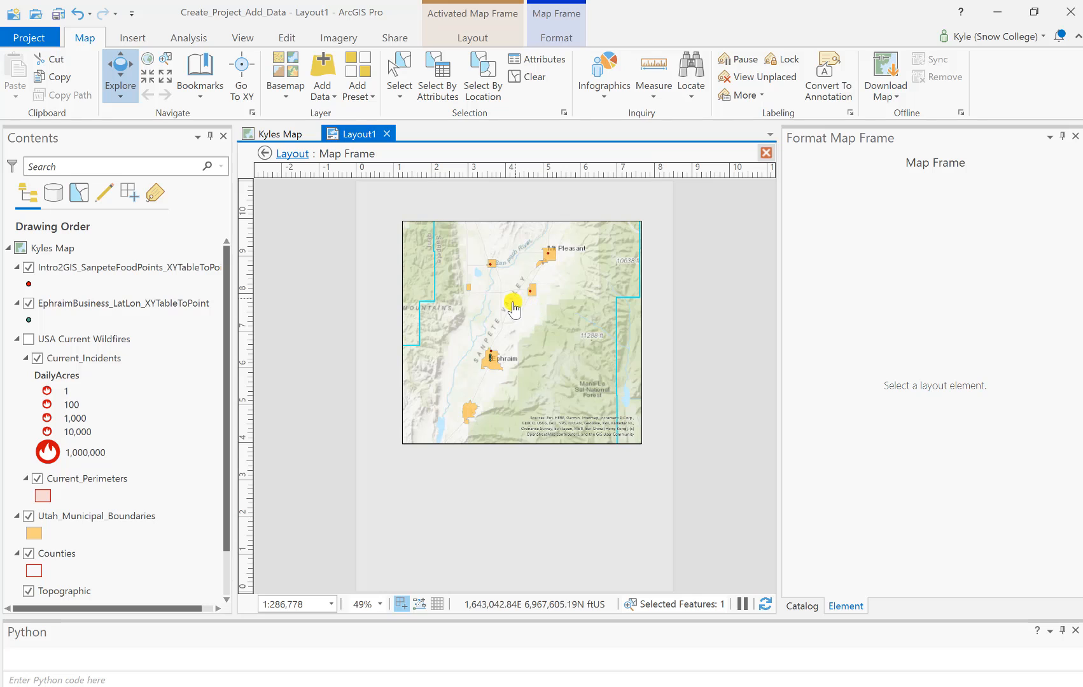
pyautogui.moveTo(512, 305); pyautogui.dragTo(509, 334)
pyautogui.scroll(2, 514, 334)
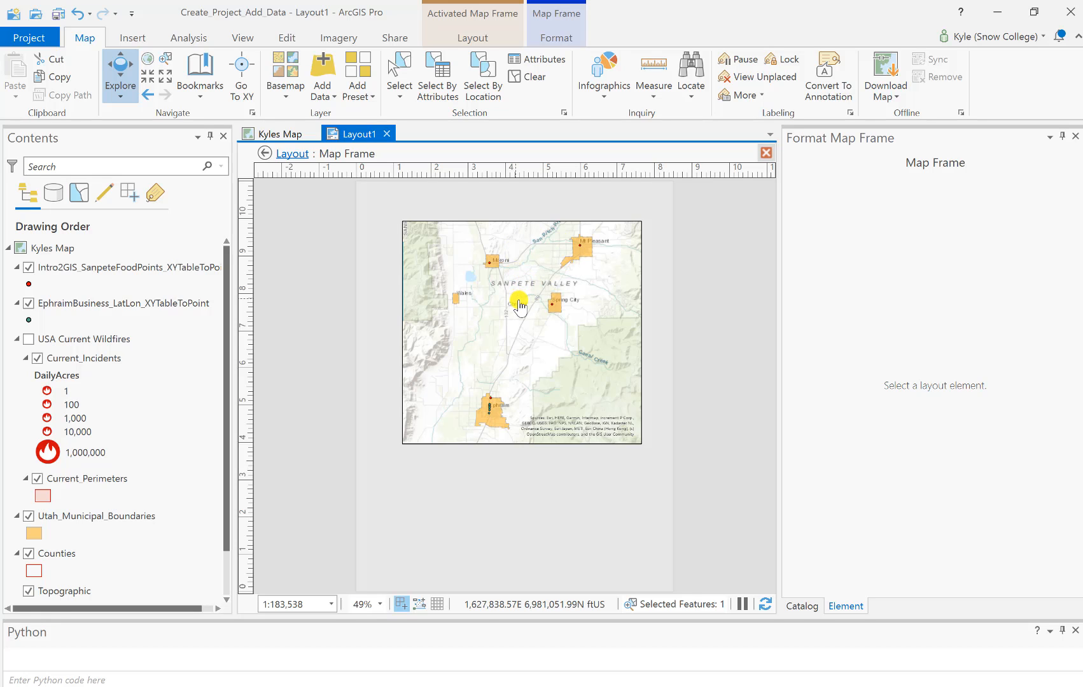
pyautogui.click(469, 42)
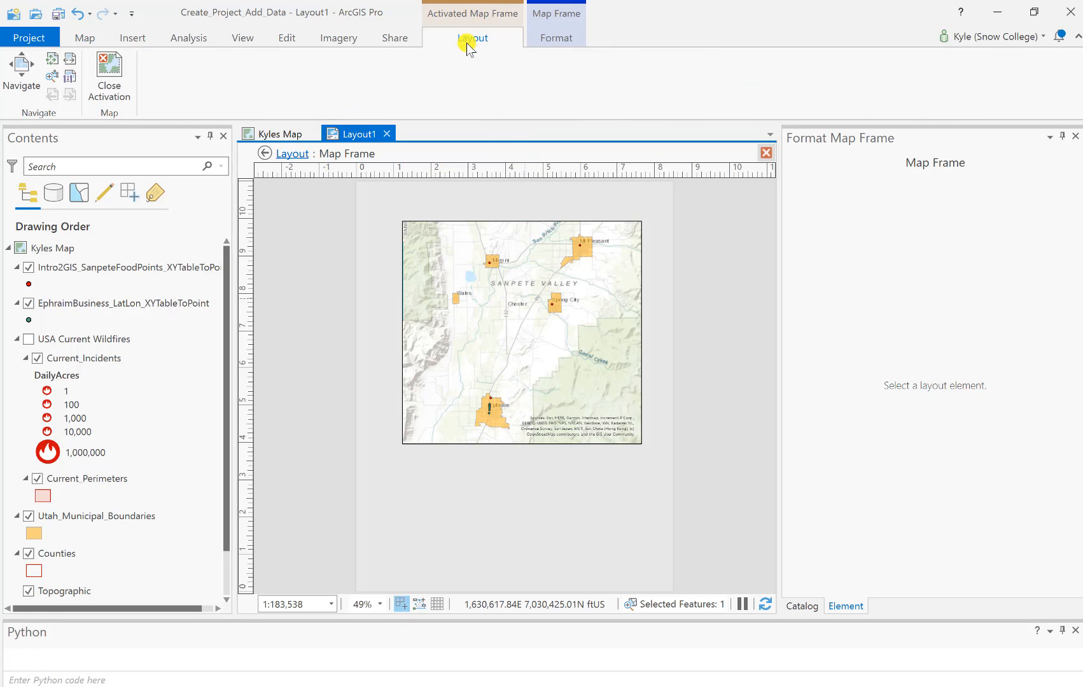
pyautogui.click(109, 73)
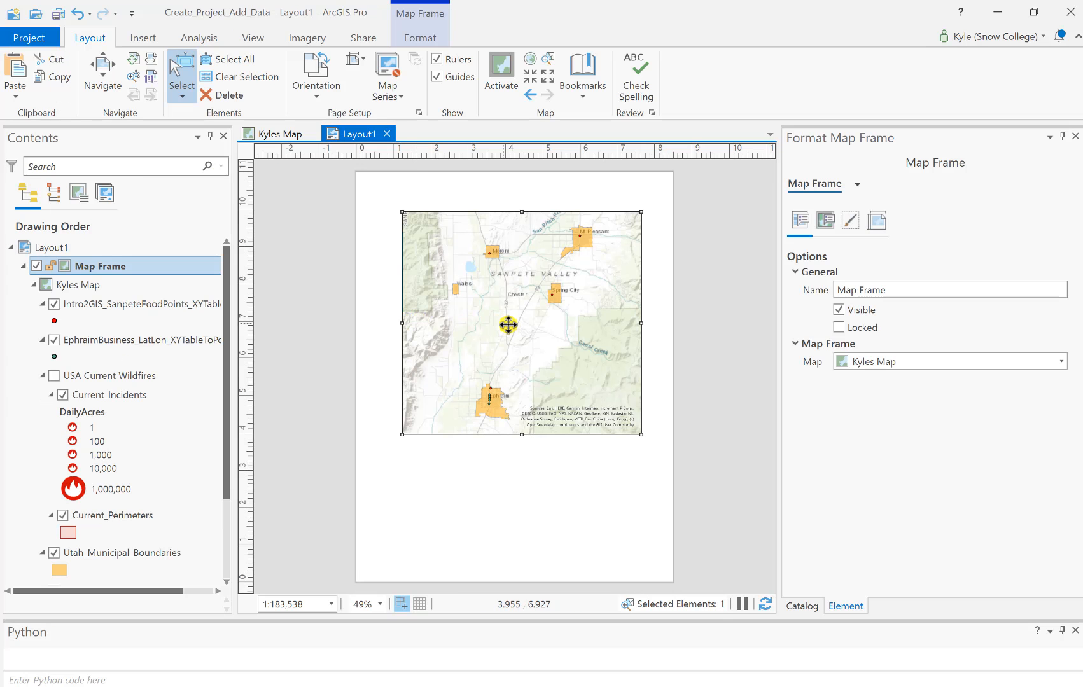
pyautogui.moveTo(507, 322)
pyautogui.mouseDown()
pyautogui.moveTo(503, 313)
pyautogui.moveTo(516, 325)
pyautogui.mouseUp()
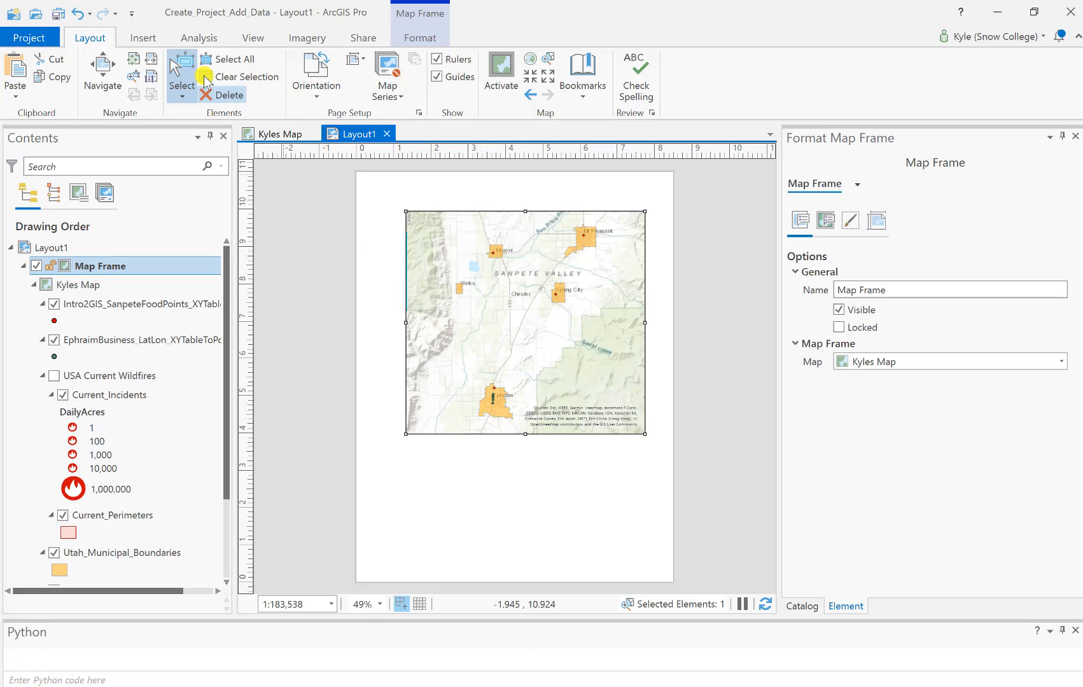
# Add a new map to the project
pyautogui.click(143, 38)
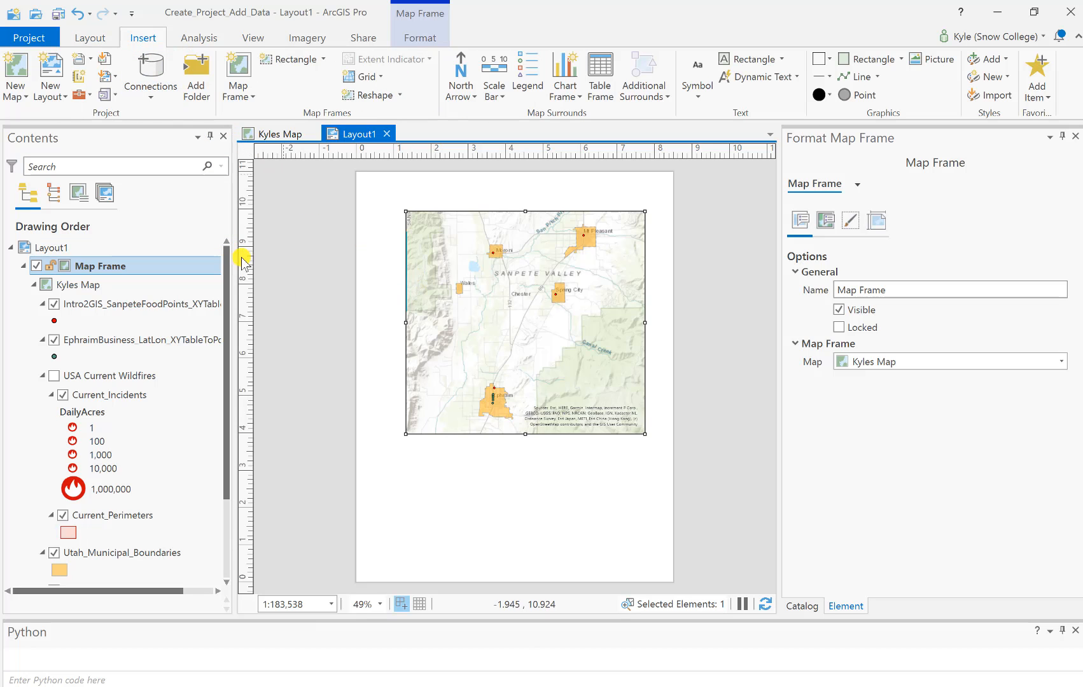
pyautogui.click(19, 65)
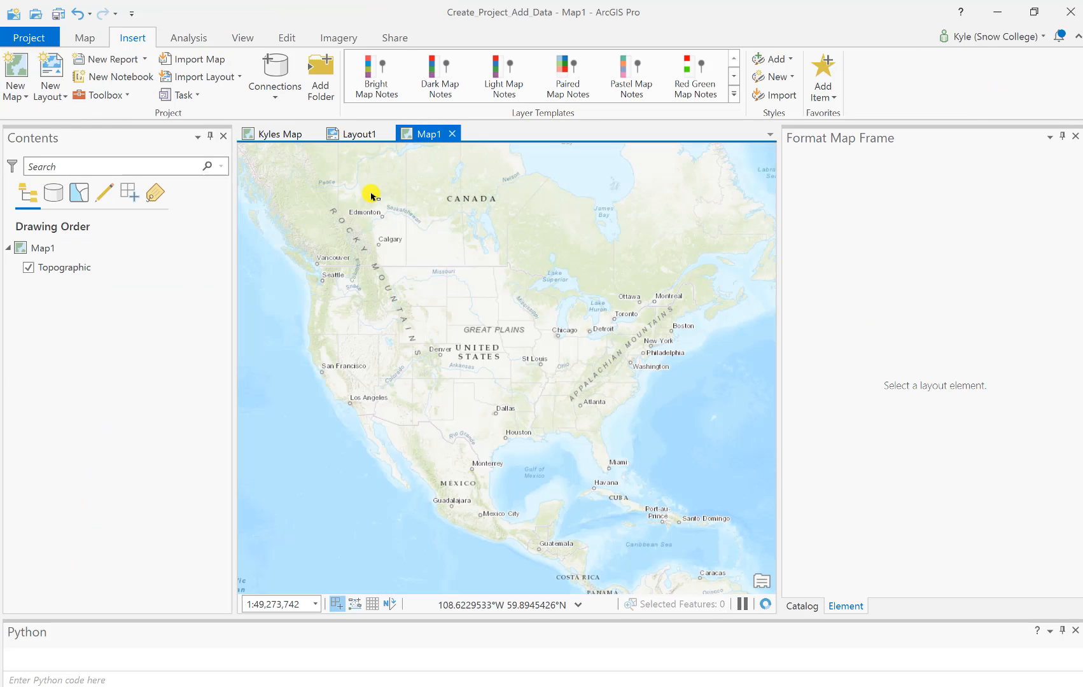
pyautogui.click(164, 266)
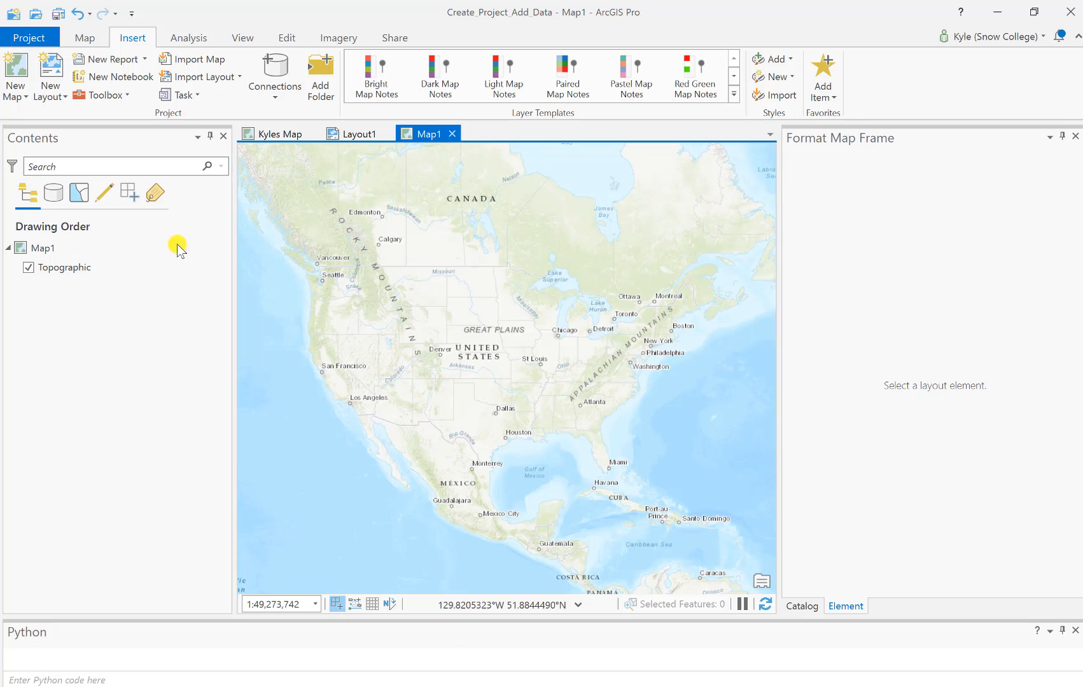
# Open the new map's properties and rename the map to Inset Map
pyautogui.click(40, 248)
pyautogui.rightClick(43, 252)
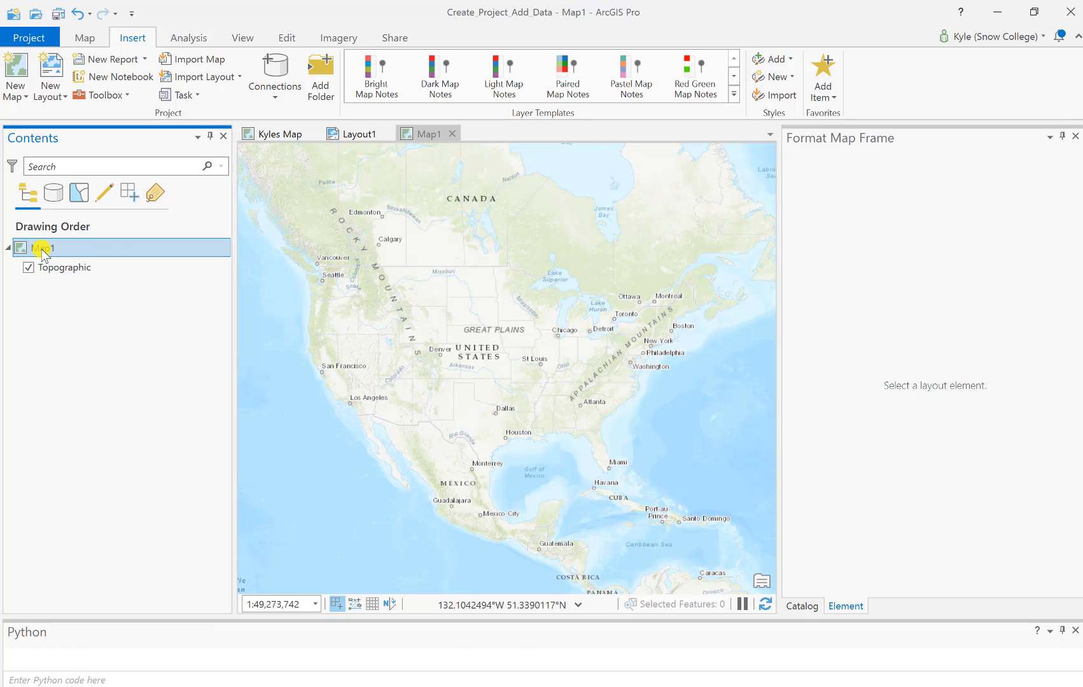
pyautogui.click(74, 539)
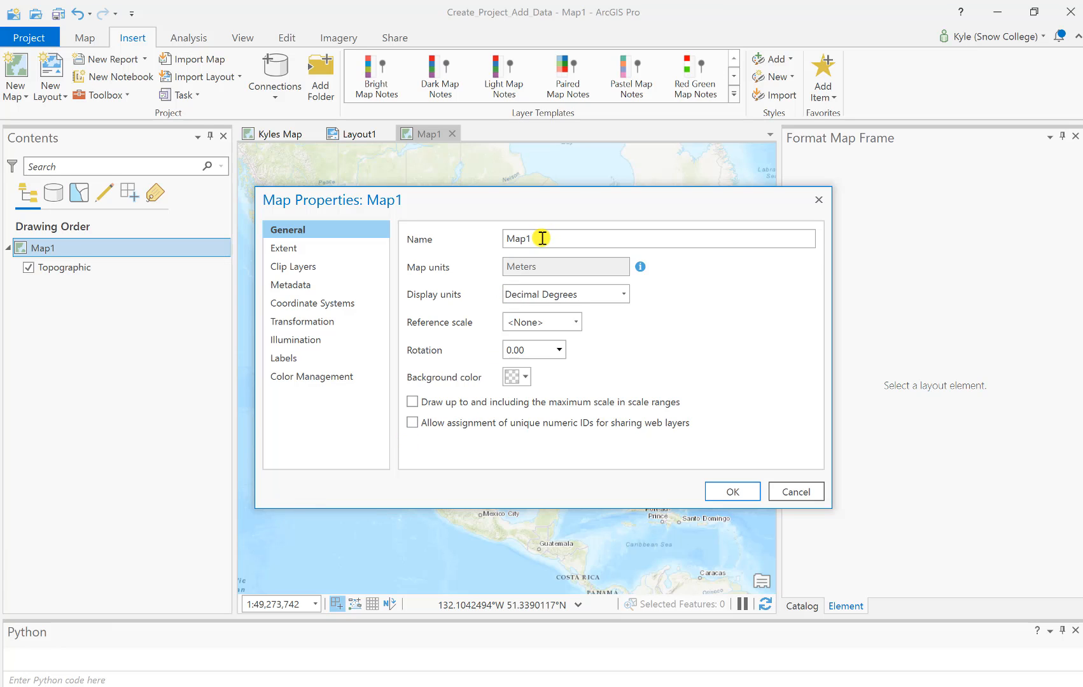
pyautogui.moveTo(544, 236); pyautogui.dragTo(499, 245)
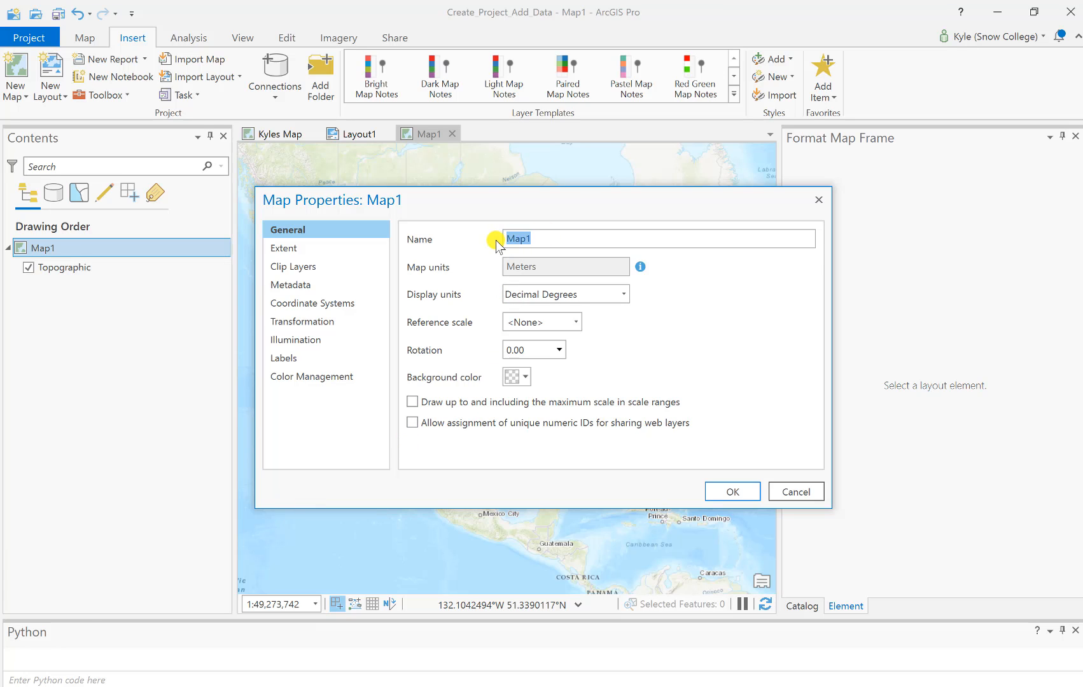
pyautogui.press('BackSpace')
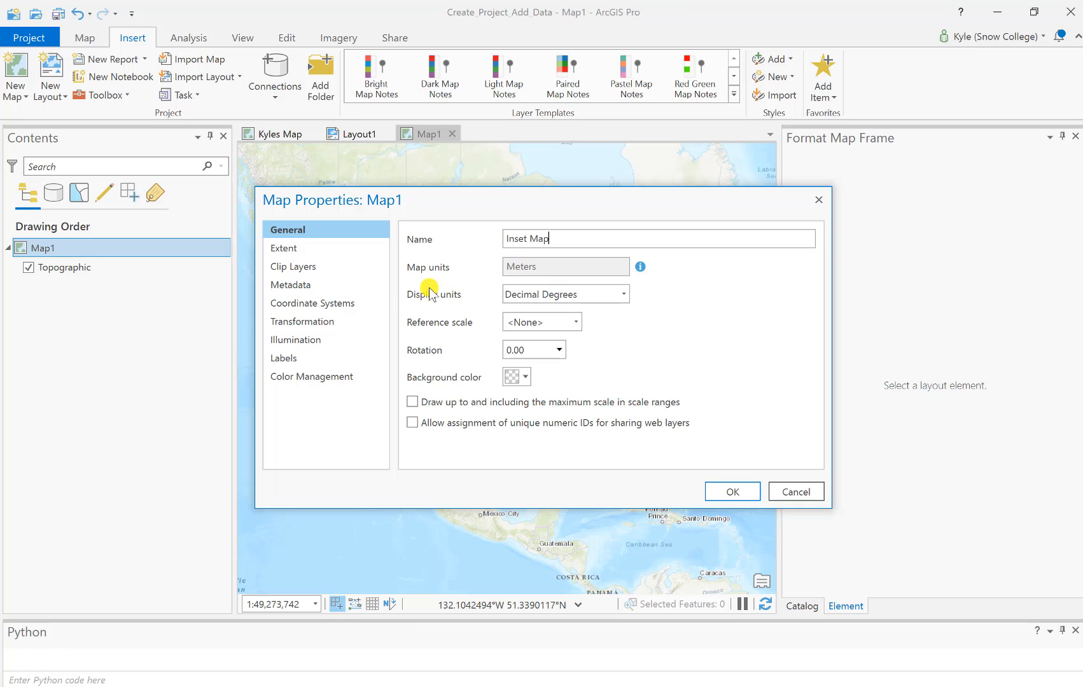
# Set the map's projected coordinate system to NAD 1983 (2011) StatePlane Utah Central FIPS 4302 (US Feet) and apply the map properties
pyautogui.click(382, 306)
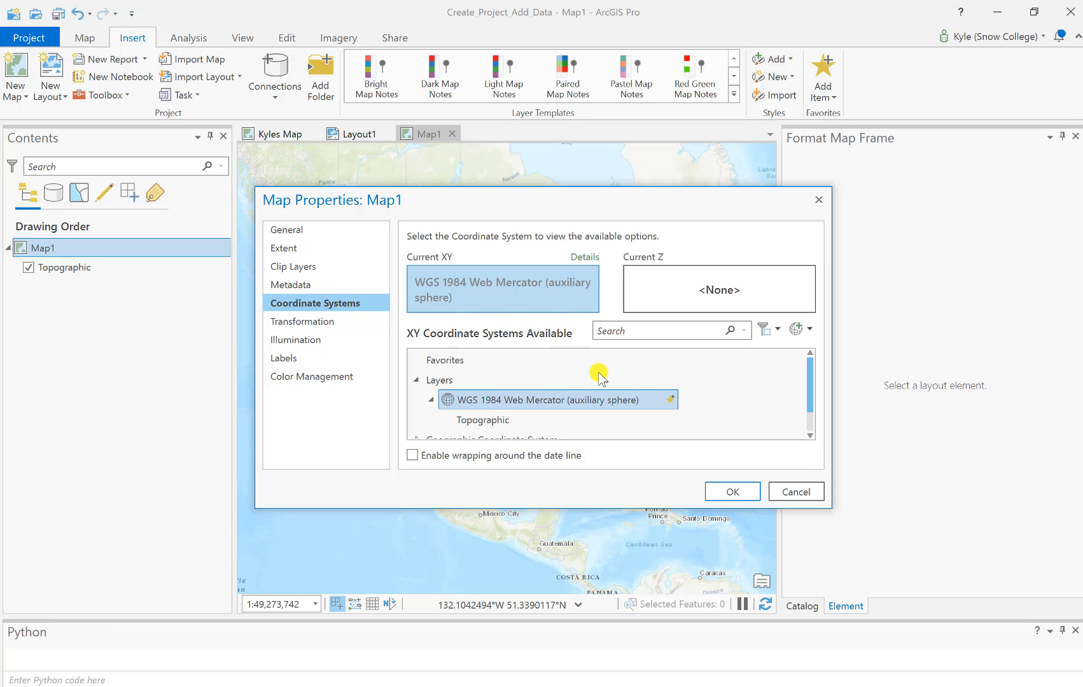
pyautogui.scroll(-1, 636, 381)
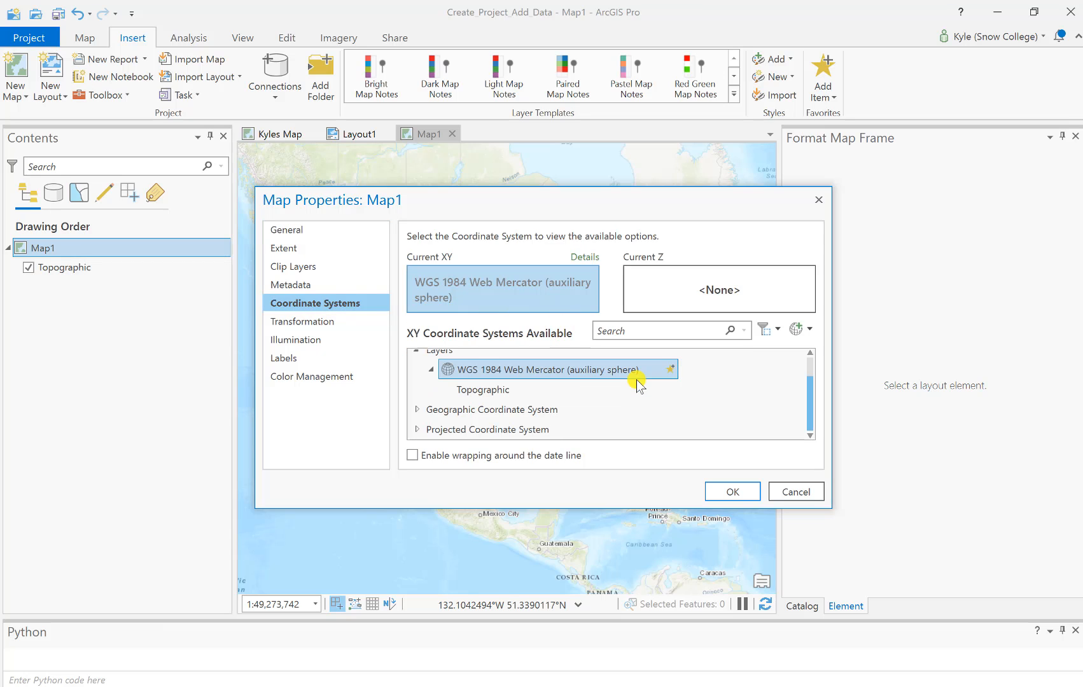
pyautogui.click(417, 429)
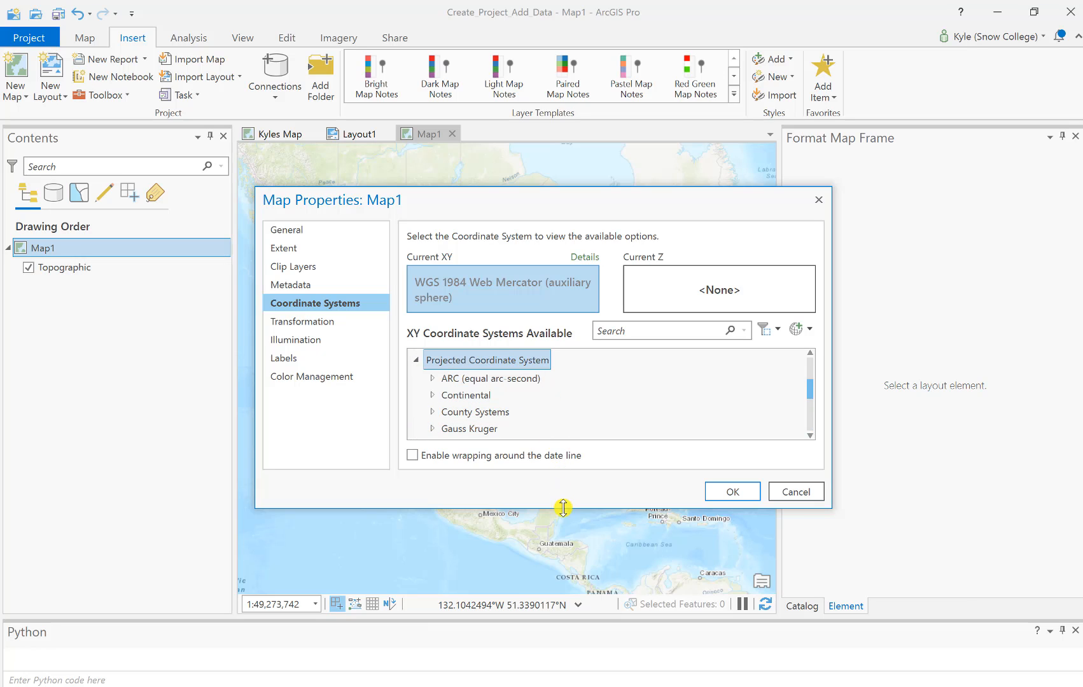
pyautogui.moveTo(563, 508); pyautogui.dragTo(563, 567)
pyautogui.scroll(-1, 509, 433)
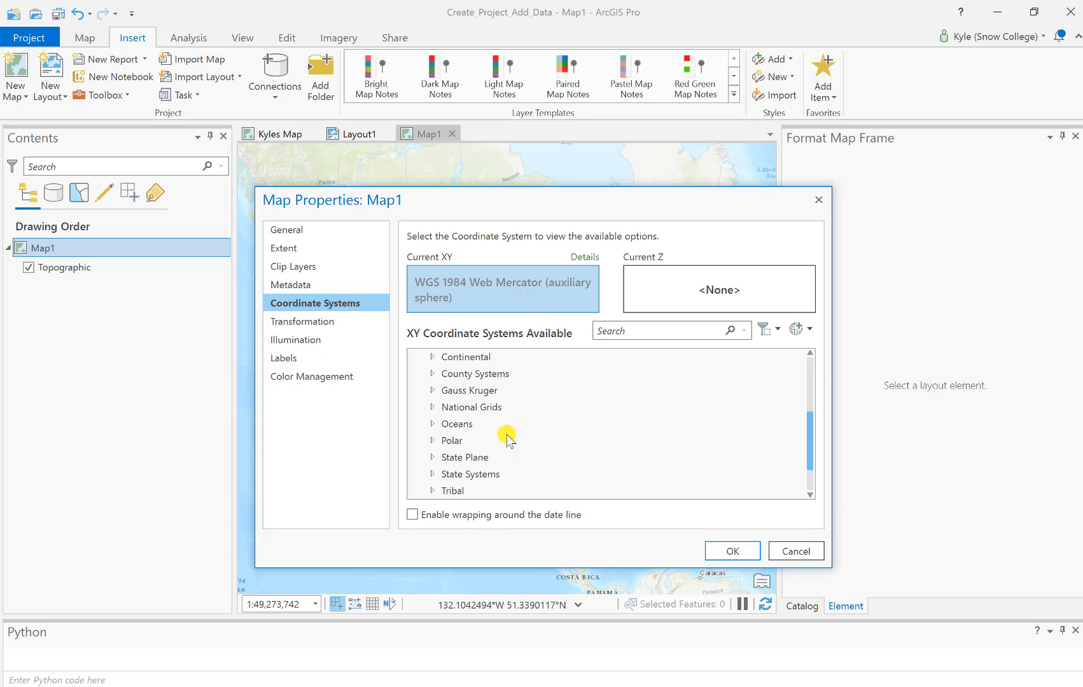
pyautogui.click(432, 457)
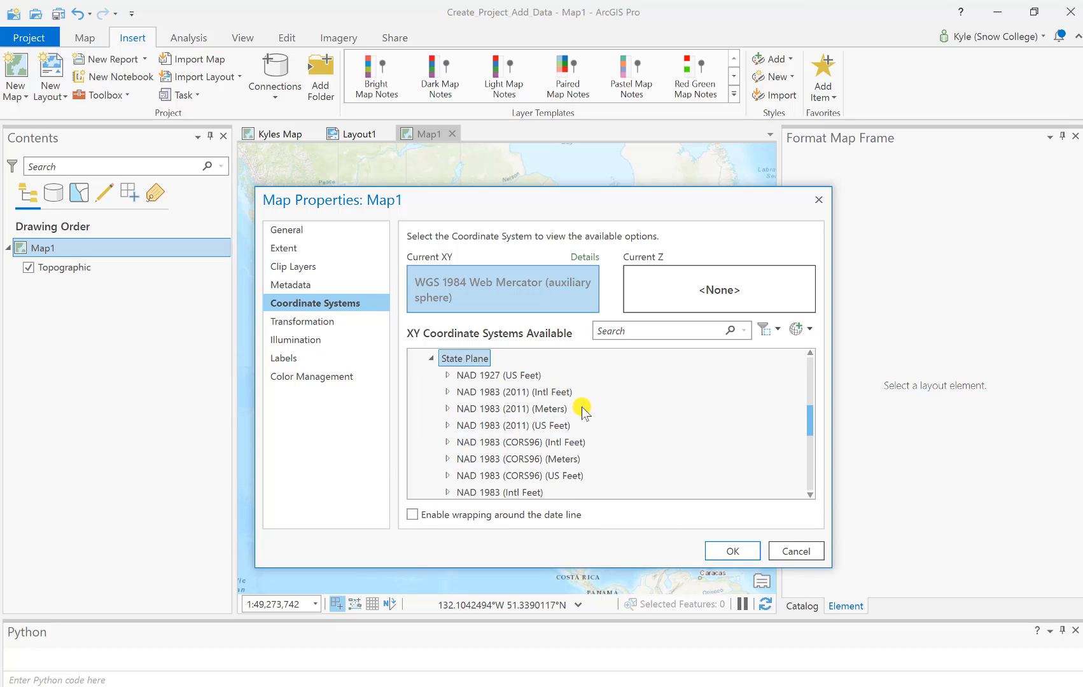
pyautogui.click(448, 426)
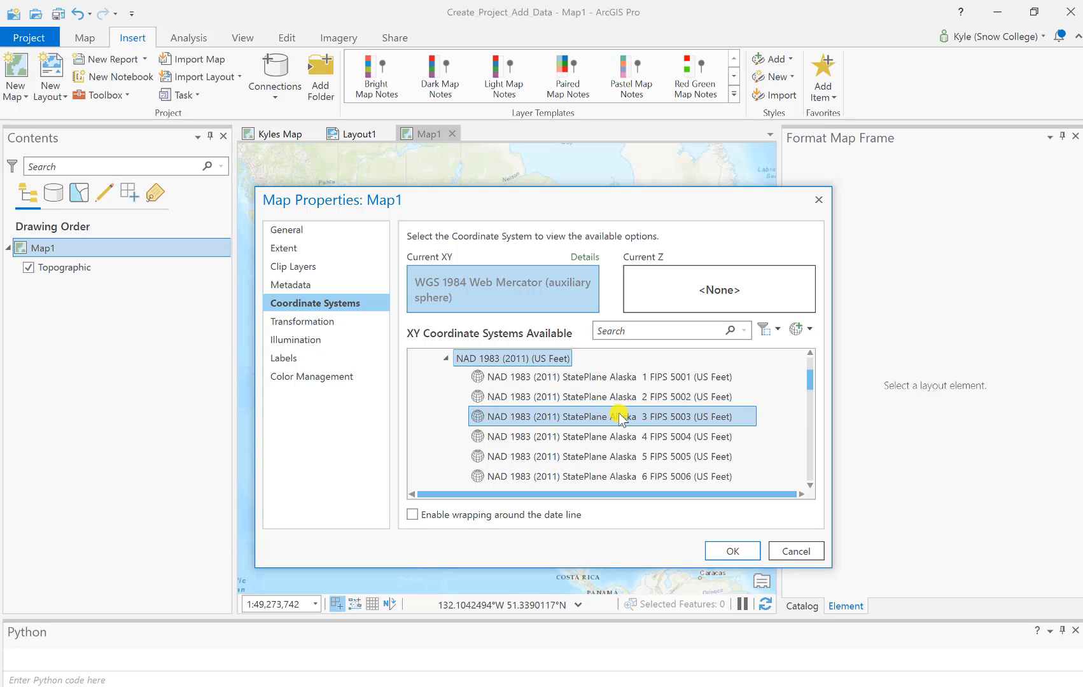
pyautogui.scroll(-10, 620, 418)
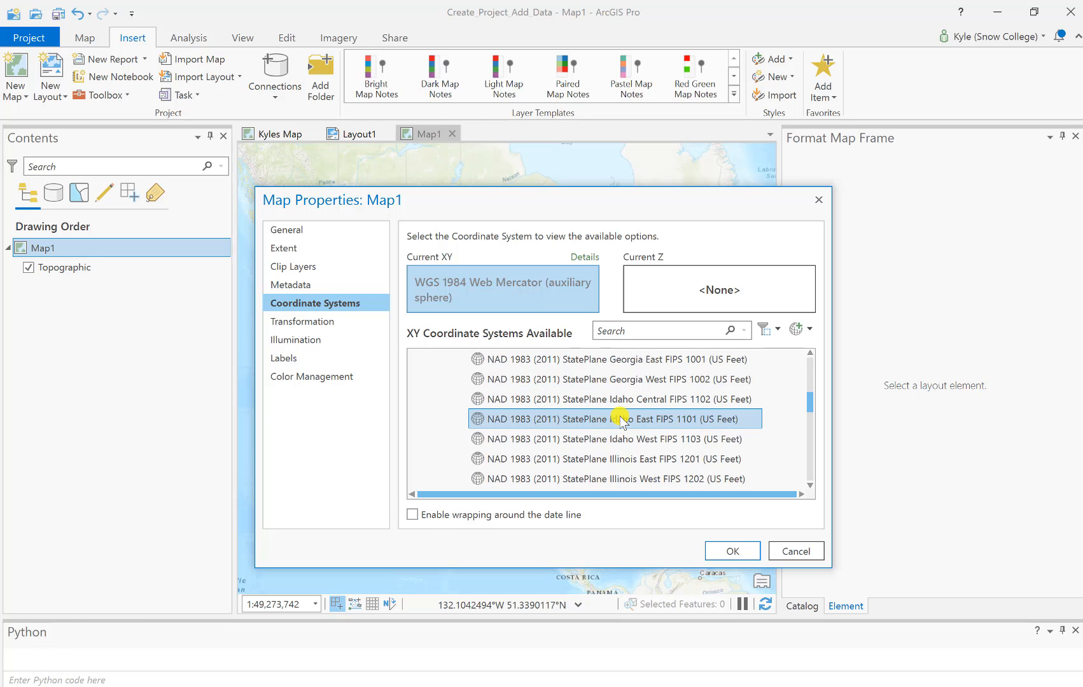
pyautogui.scroll(-9, 620, 418)
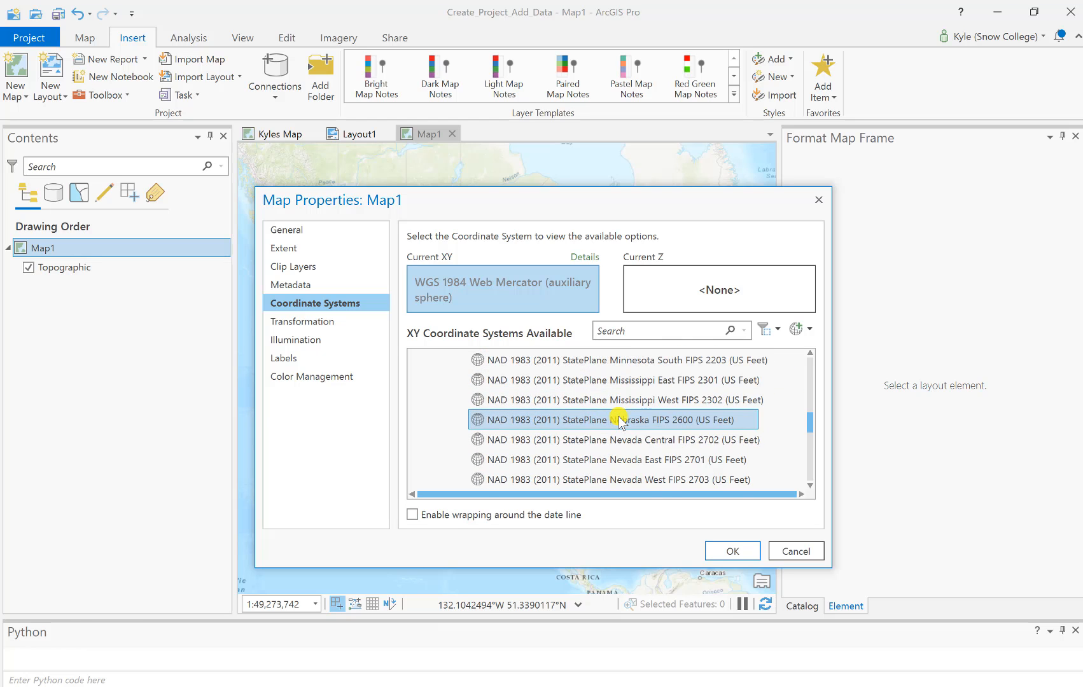
pyautogui.scroll(-10, 621, 420)
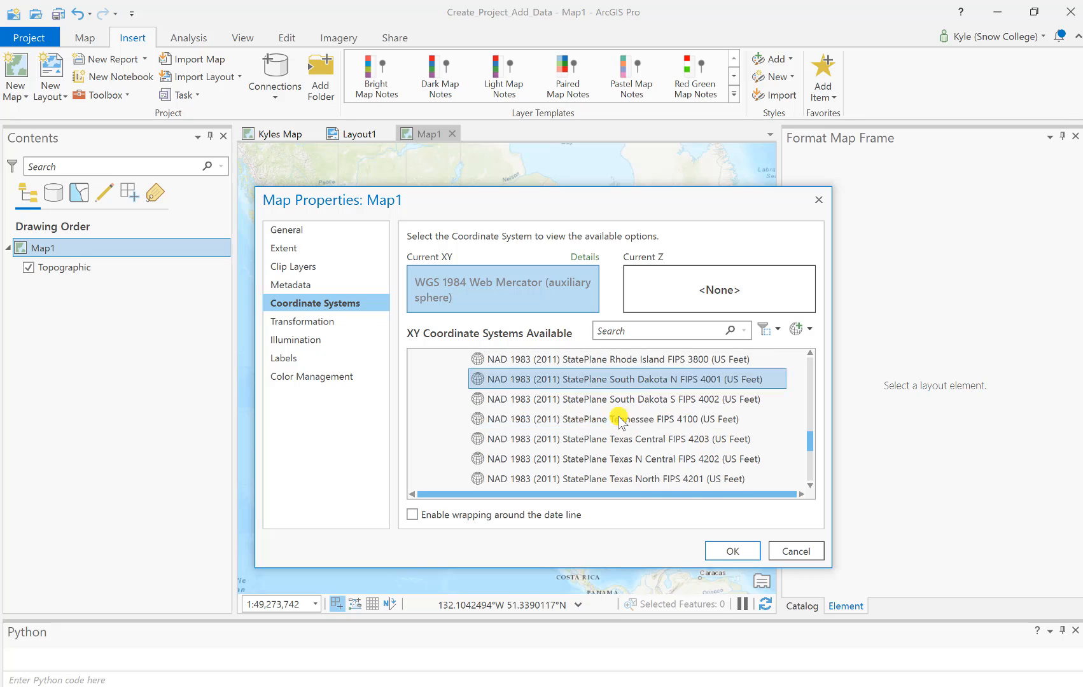
pyautogui.scroll(-1, 620, 421)
pyautogui.scroll(-1, 619, 421)
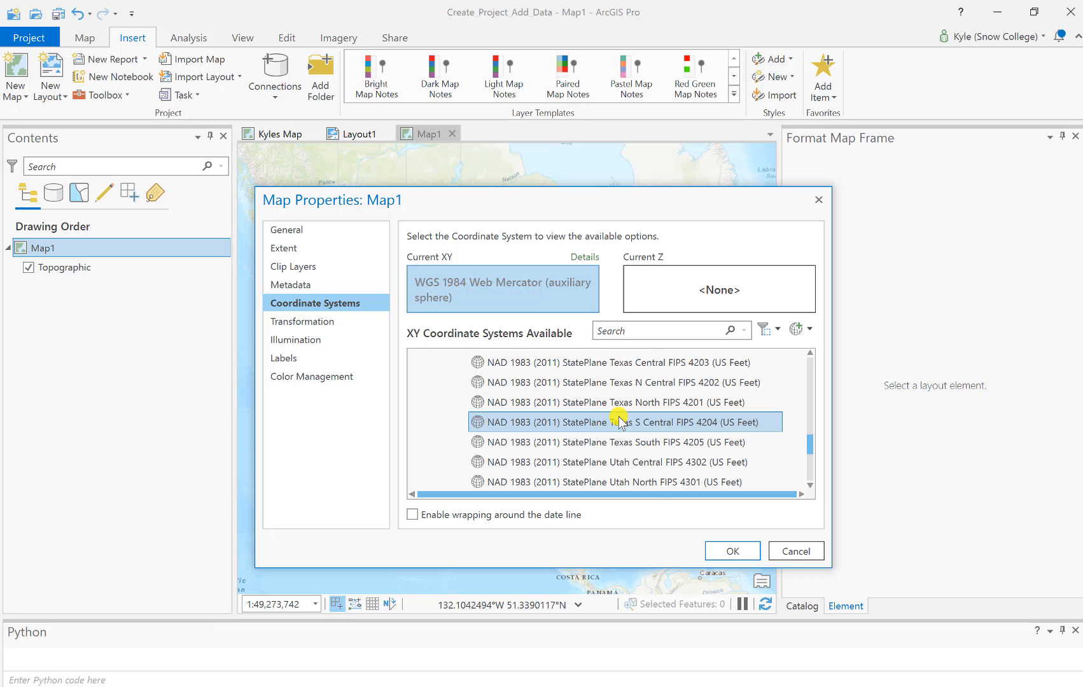
pyautogui.click(626, 462)
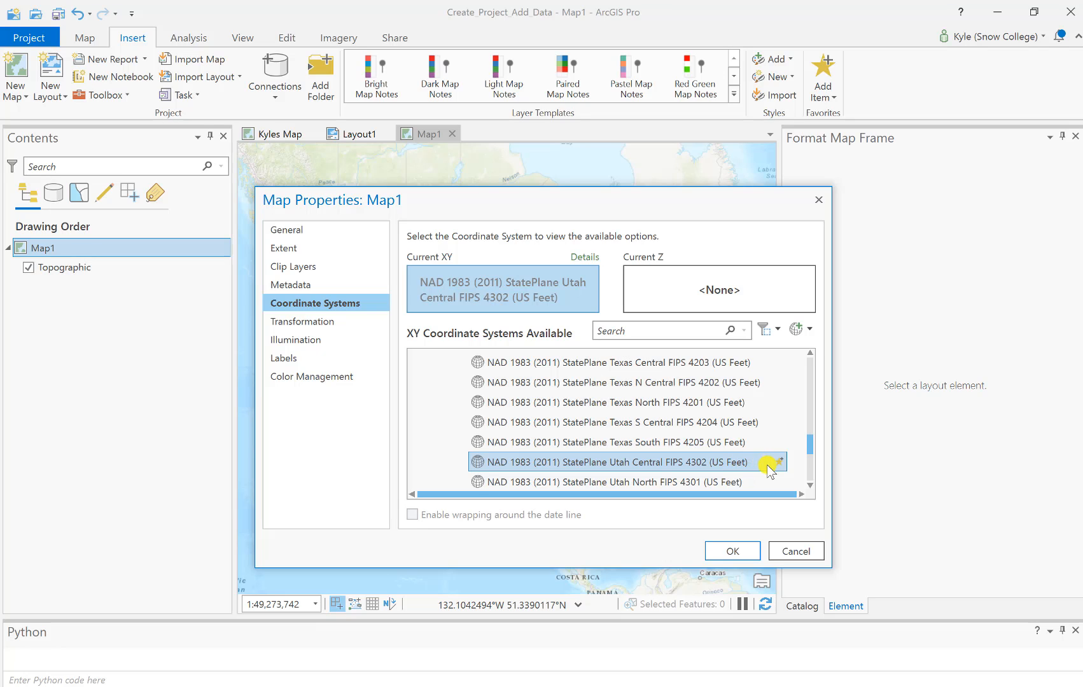
pyautogui.click(733, 551)
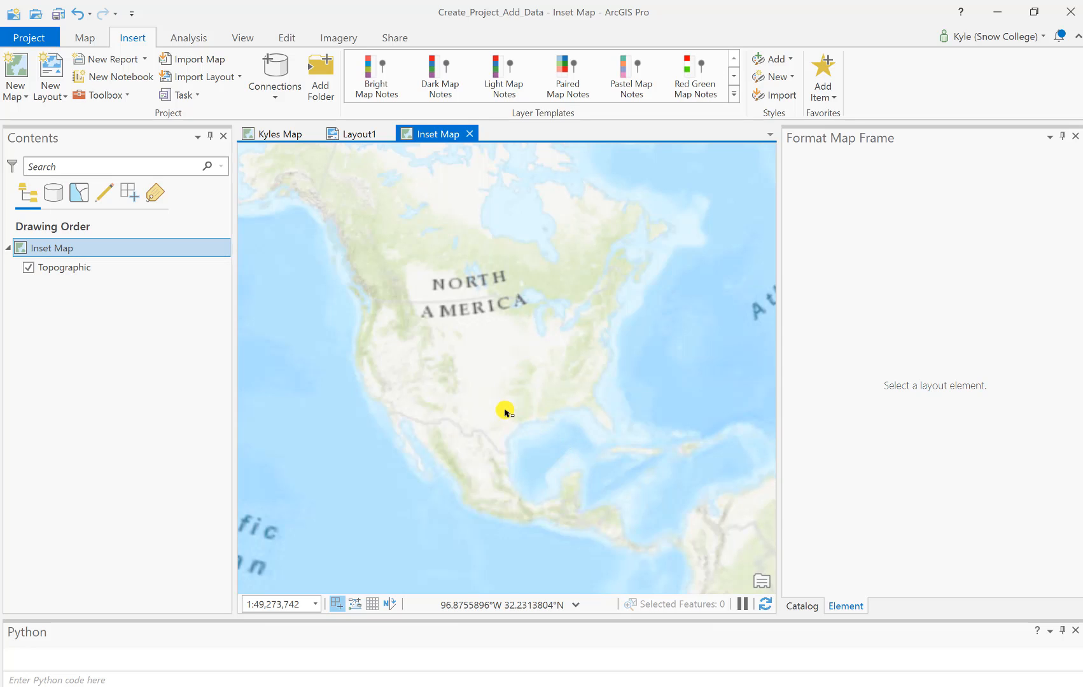
# Zoom the Inset Map in to the state of Utah at about 1:5,290,728
pyautogui.scroll(2, 437, 375)
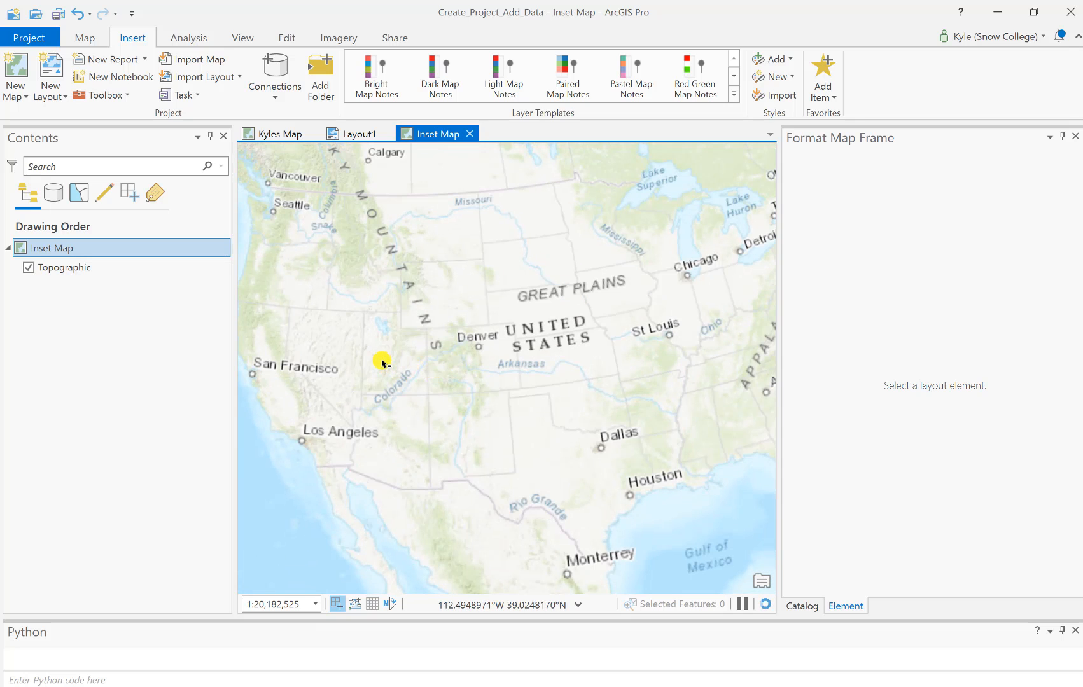
pyautogui.scroll(3, 384, 358)
pyautogui.moveTo(387, 375); pyautogui.dragTo(437, 411)
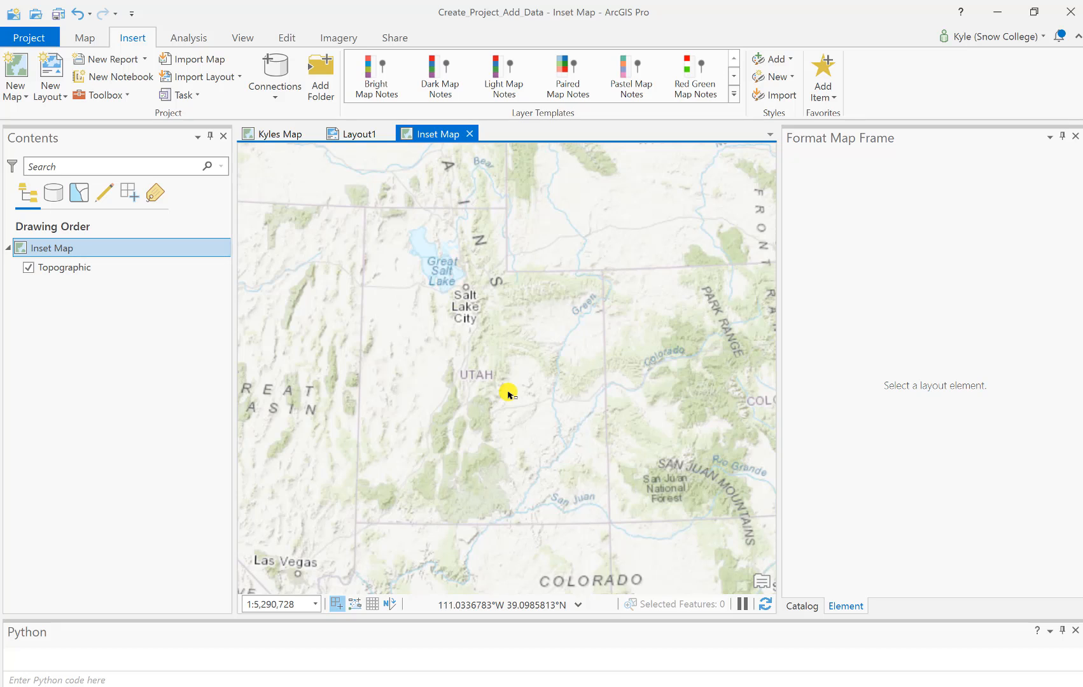
# Display the project catalog, close it, and restore it from the available windows
pyautogui.click(801, 606)
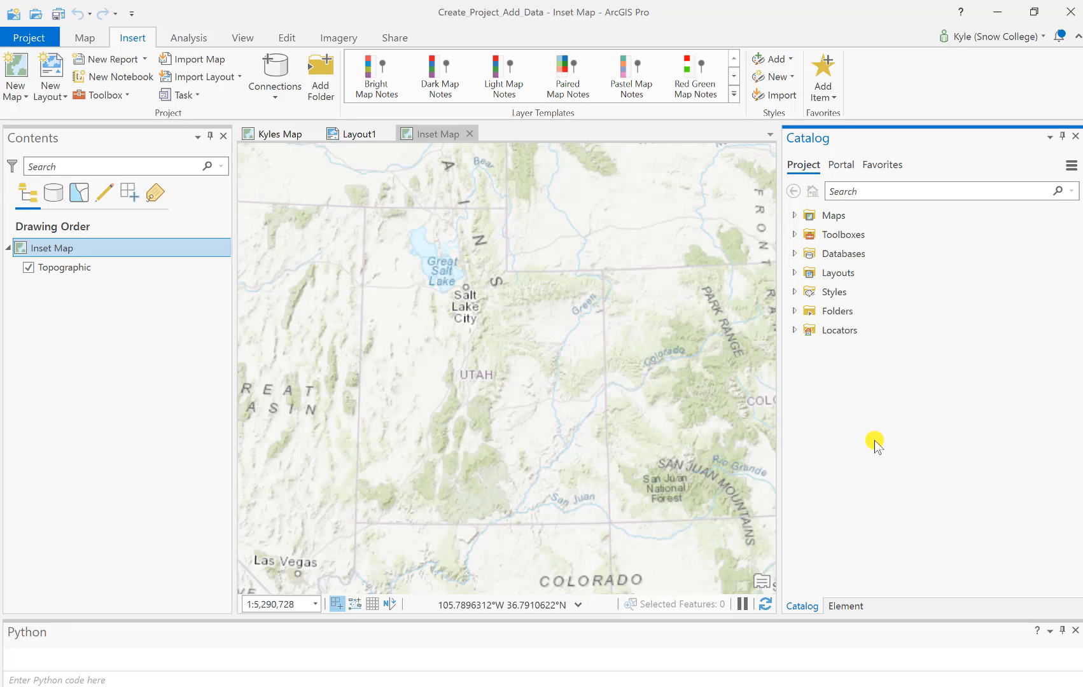
pyautogui.click(1075, 137)
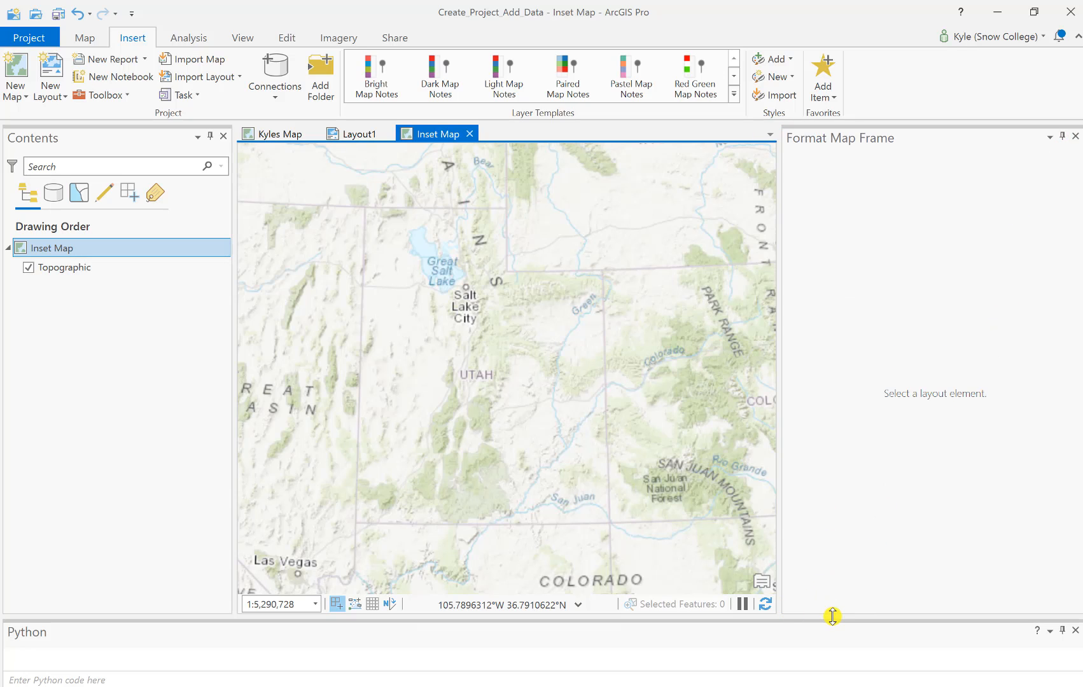
pyautogui.click(243, 40)
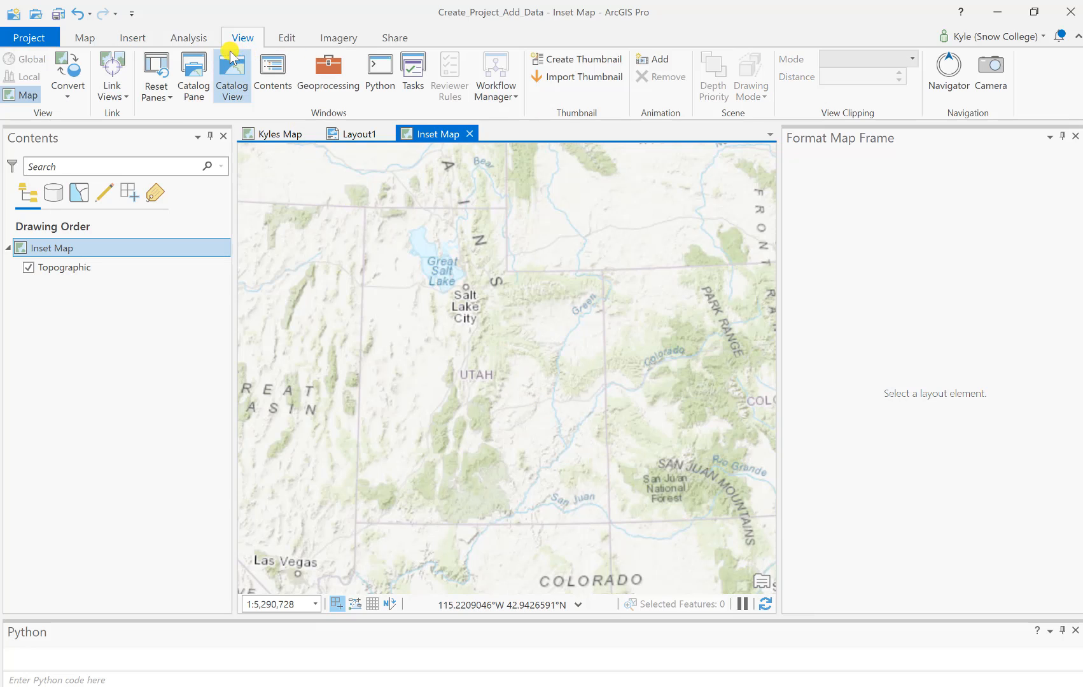
pyautogui.click(193, 70)
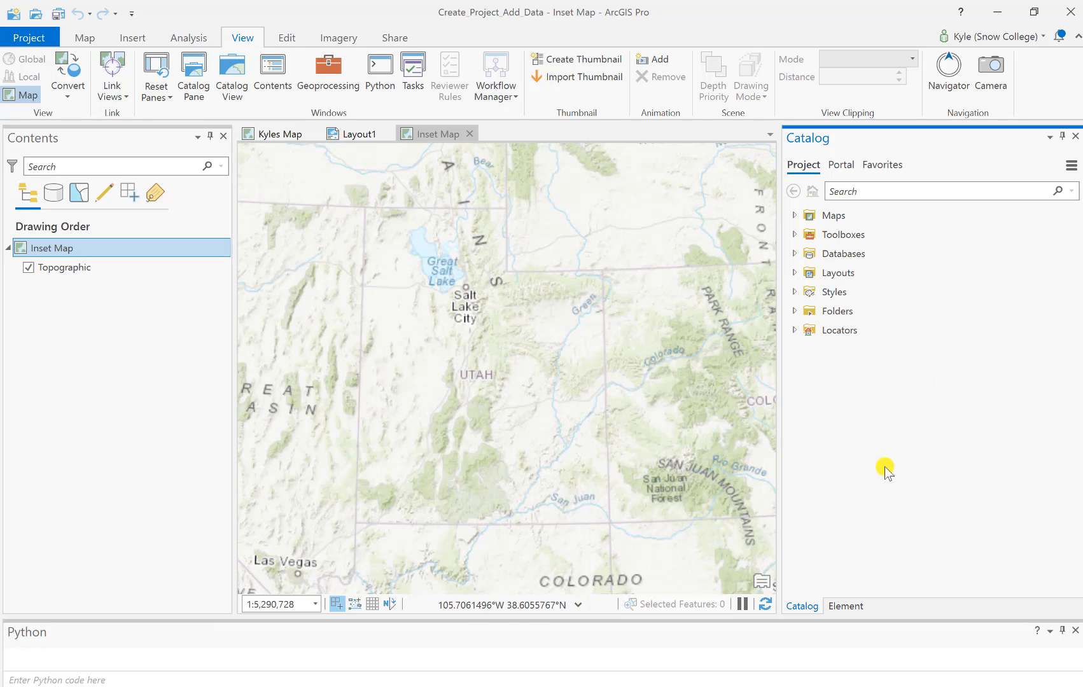
# Add the Counties feature class from the Utah_County_Boundaries-fgdb folder's geodatabase to the Inset Map
pyautogui.click(794, 311)
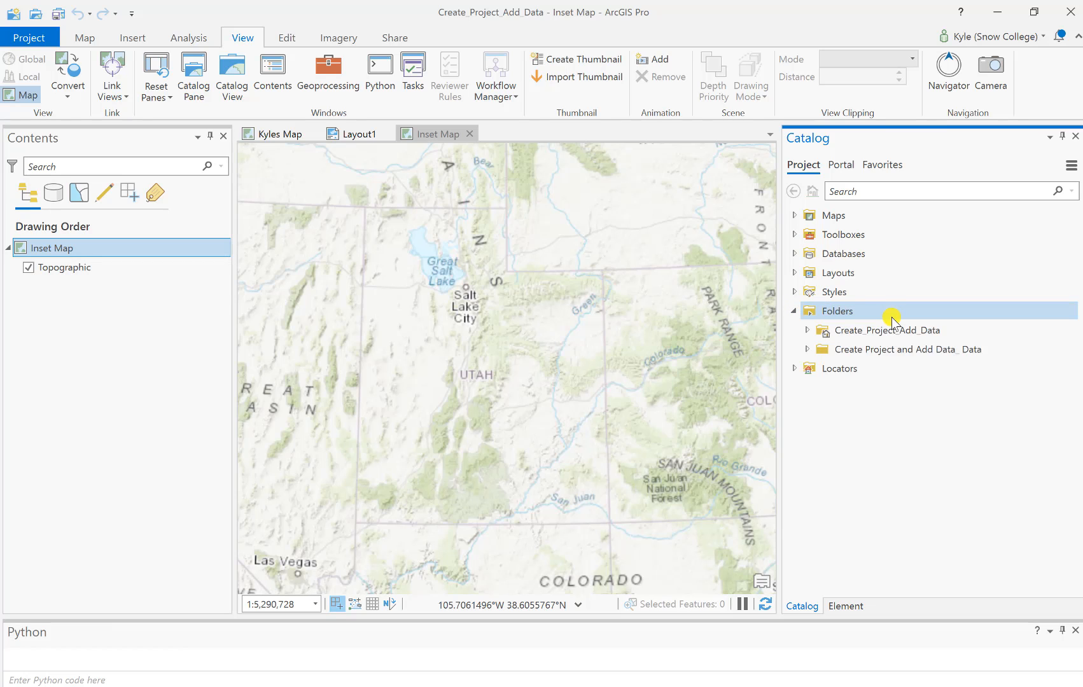
pyautogui.click(892, 348)
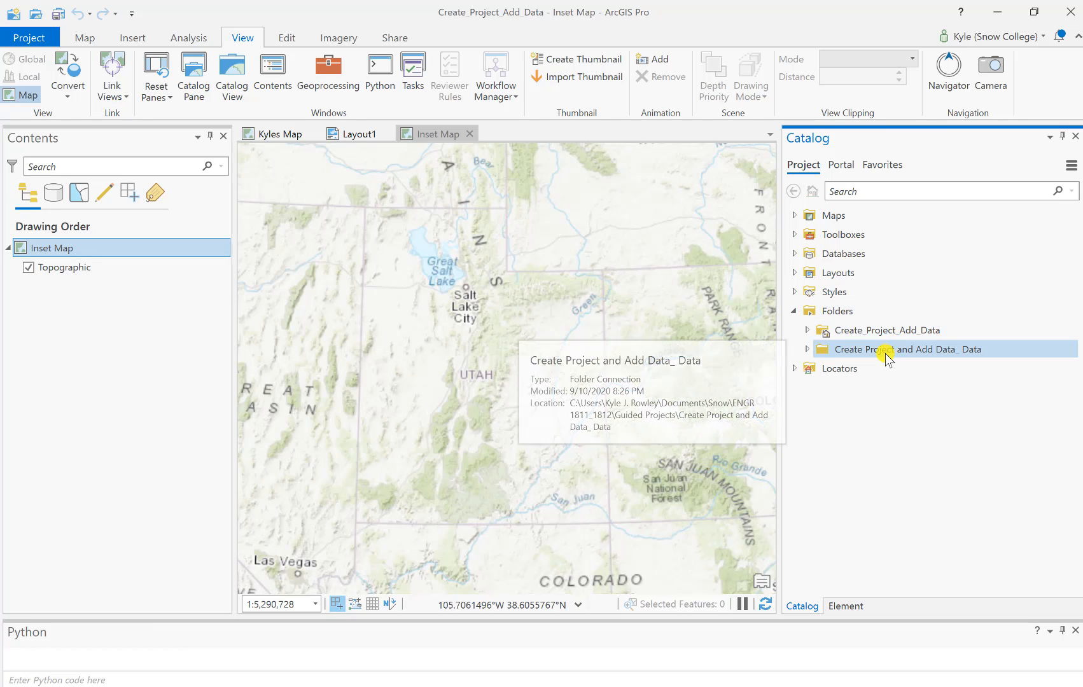
pyautogui.click(808, 350)
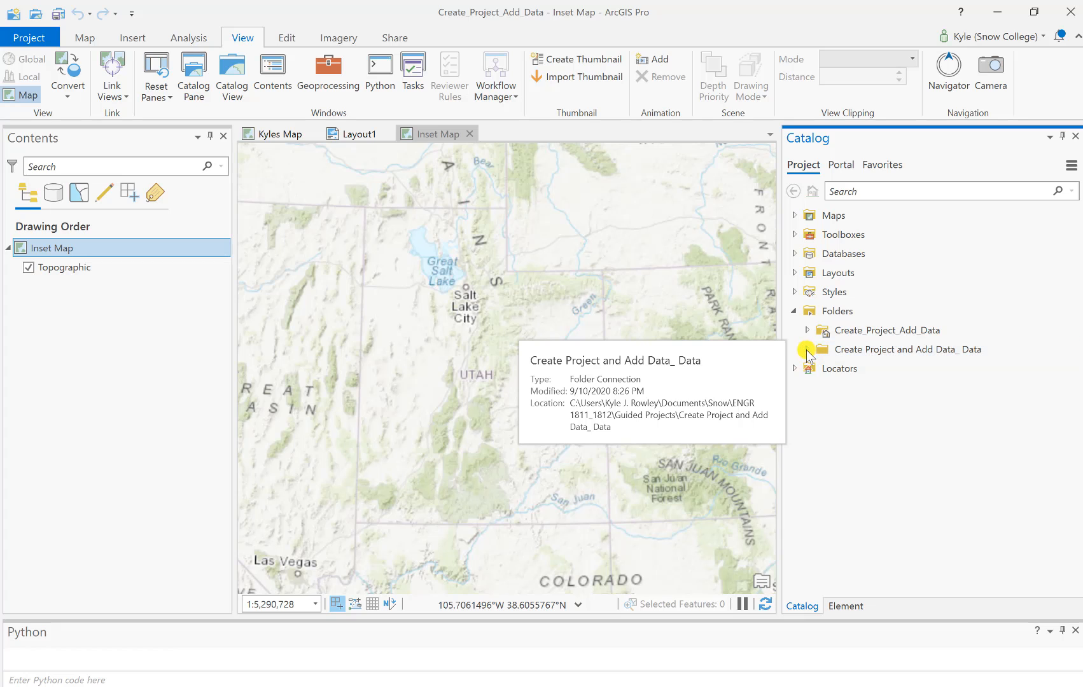
pyautogui.click(867, 369)
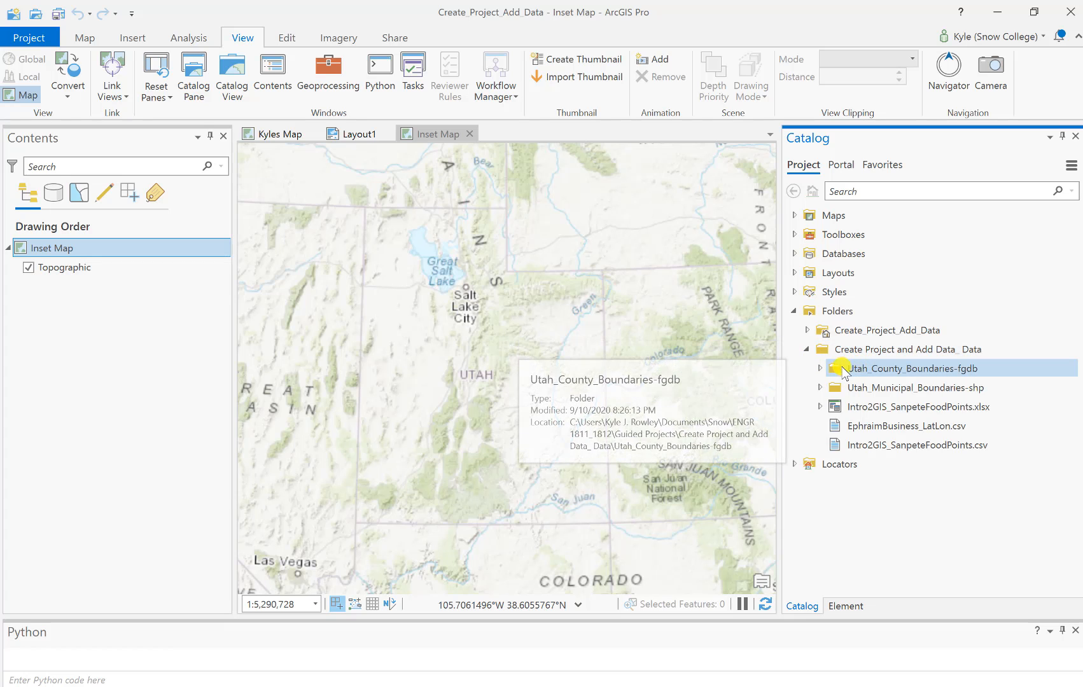
pyautogui.click(819, 368)
pyautogui.click(830, 390)
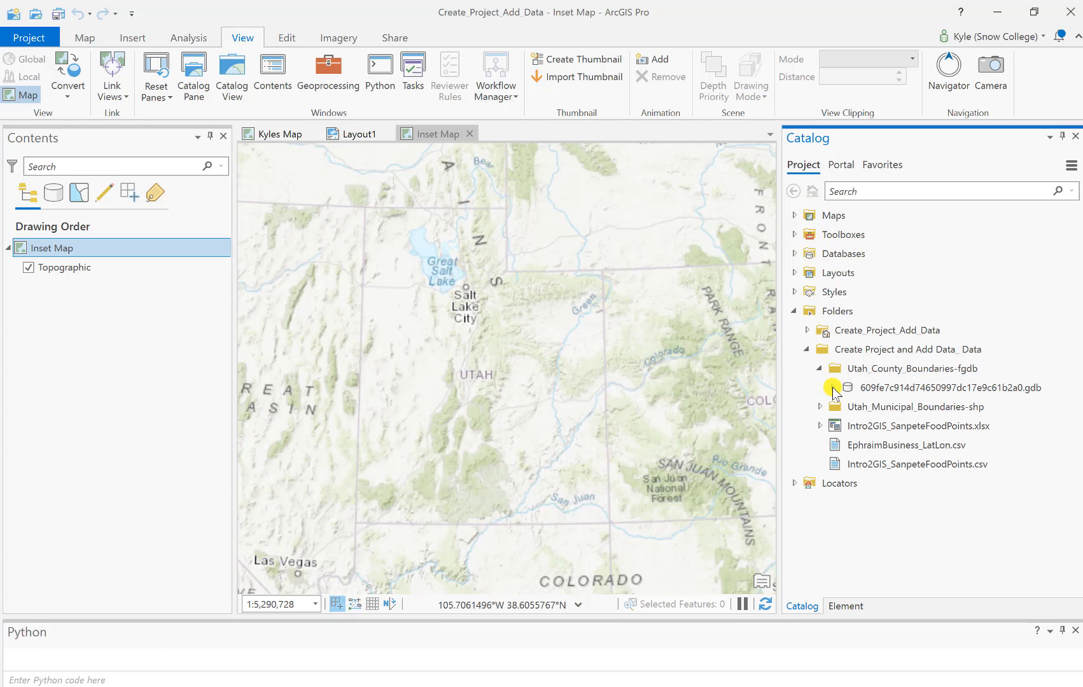
pyautogui.click(831, 387)
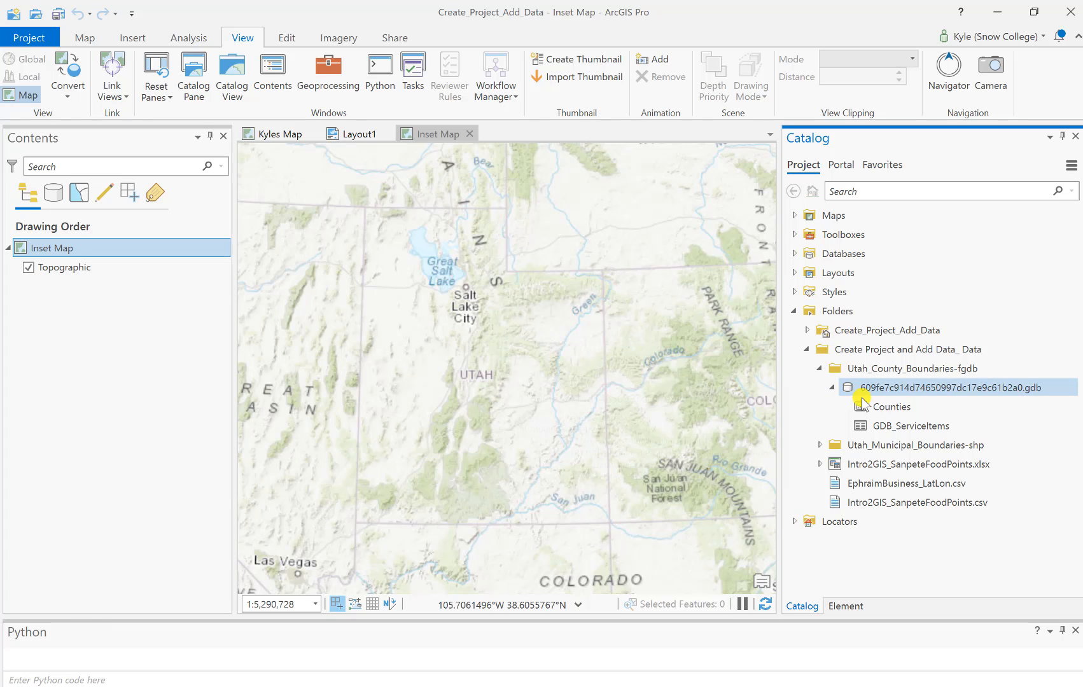
pyautogui.moveTo(891, 407); pyautogui.dragTo(580, 383)
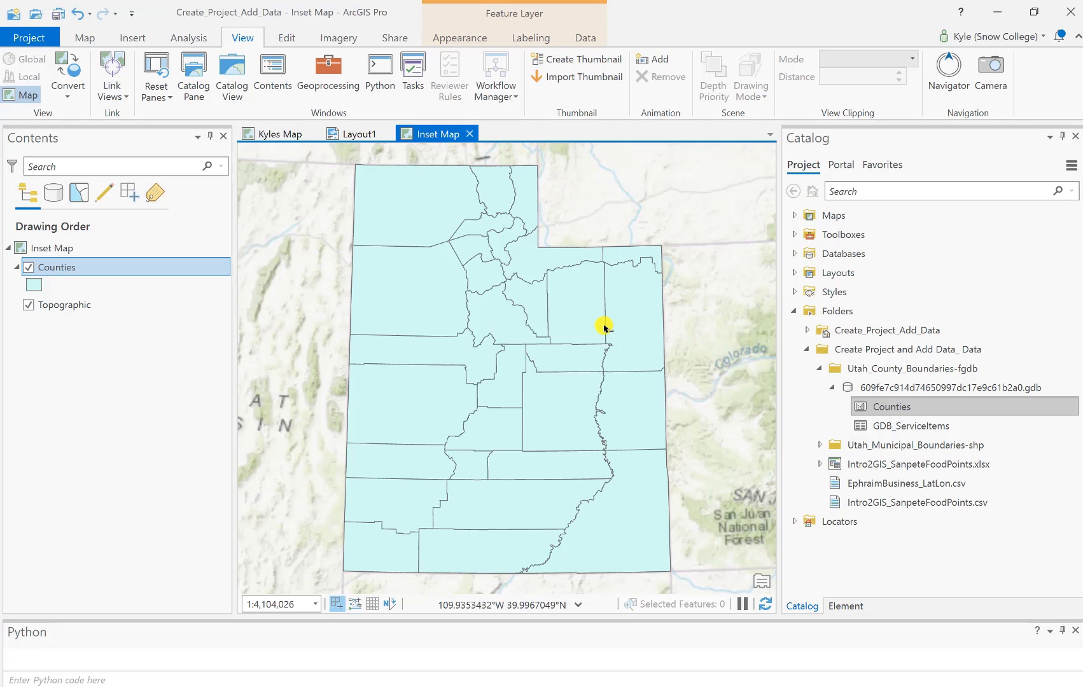
# Find the Select analysis tool by searching for "select", open it, and set Counties as its input features
pyautogui.click(199, 38)
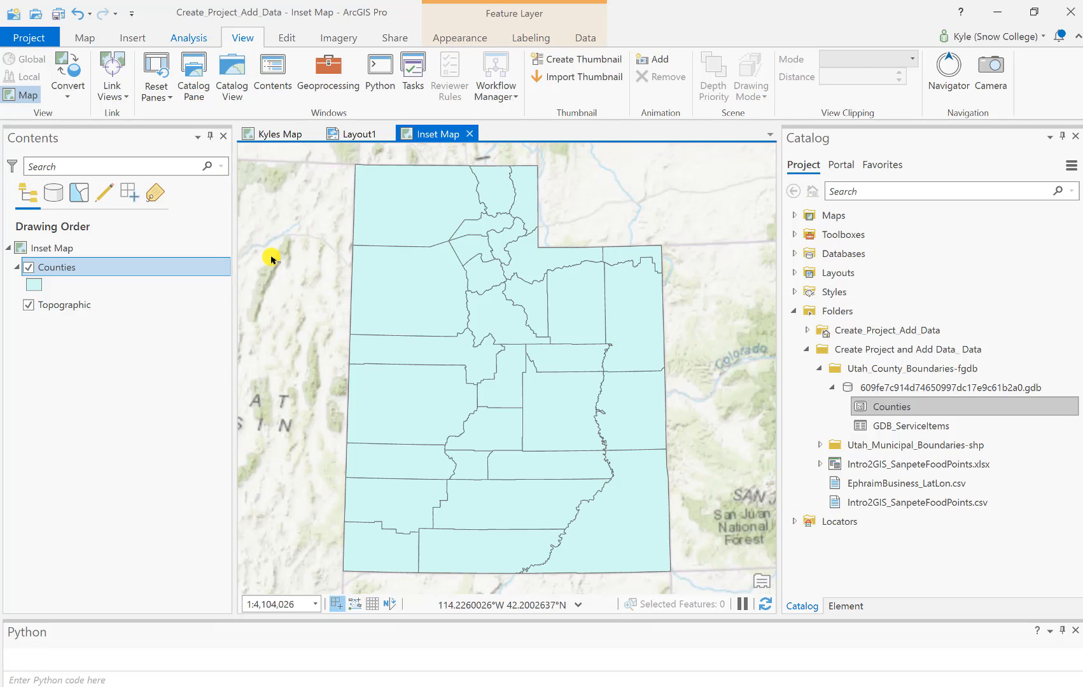
pyautogui.click(211, 71)
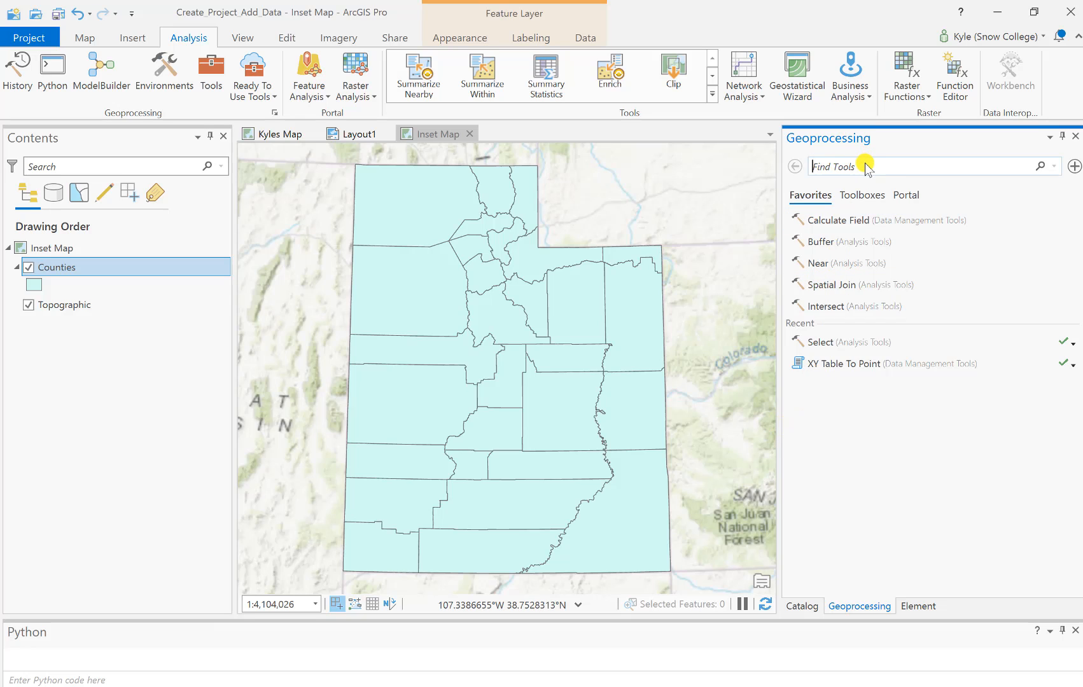
pyautogui.write('select')
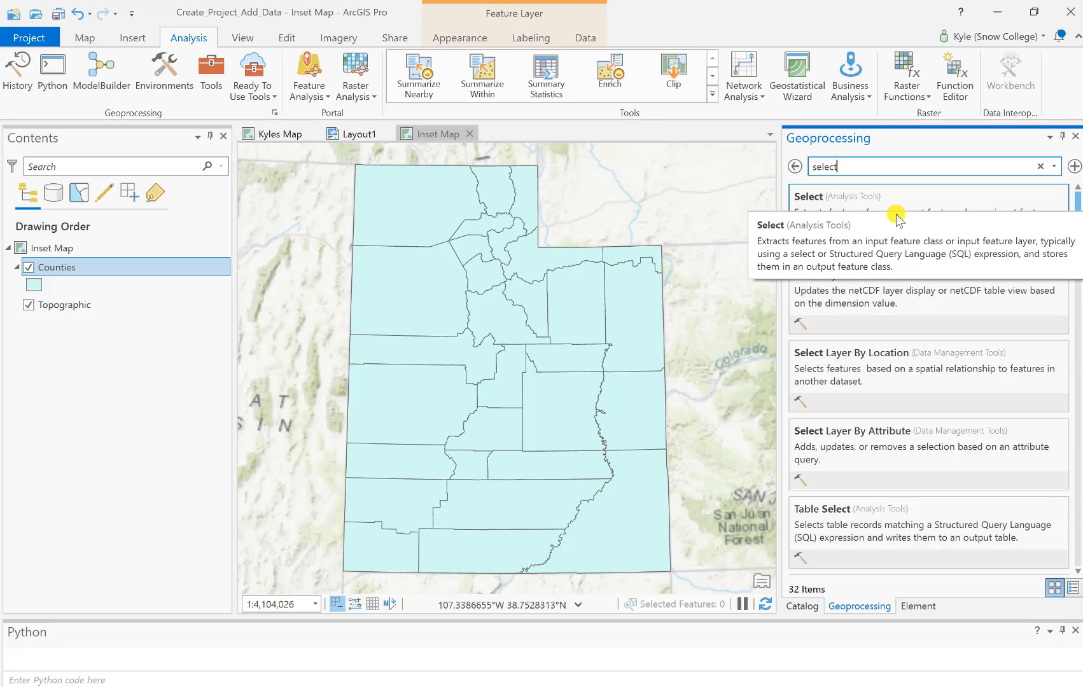
pyautogui.click(891, 209)
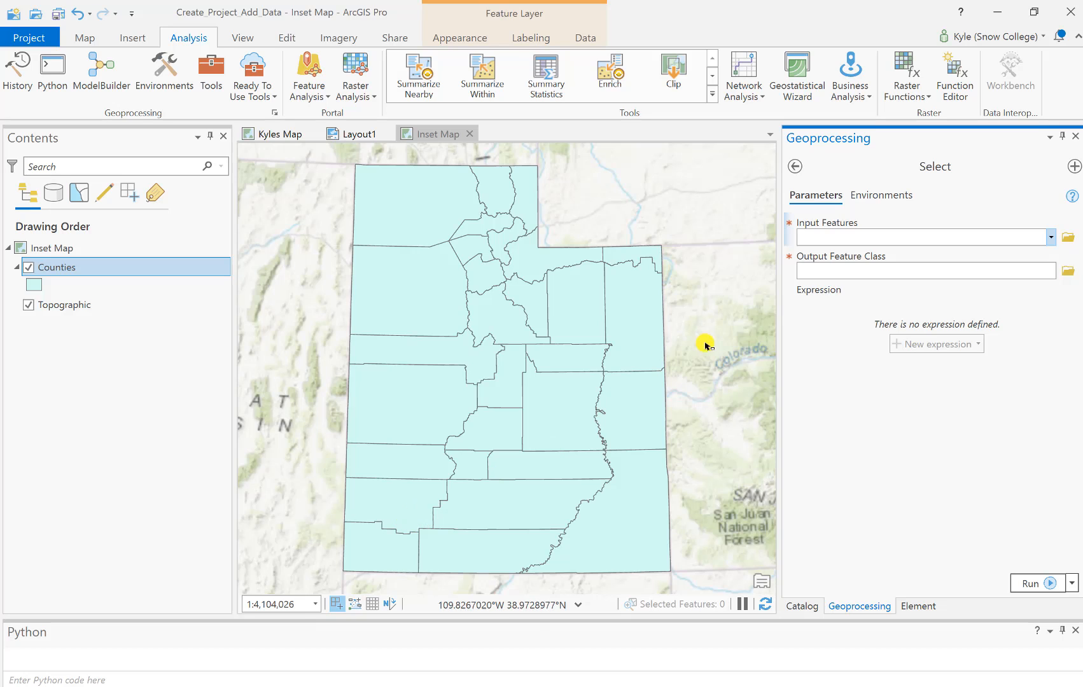
pyautogui.click(1051, 237)
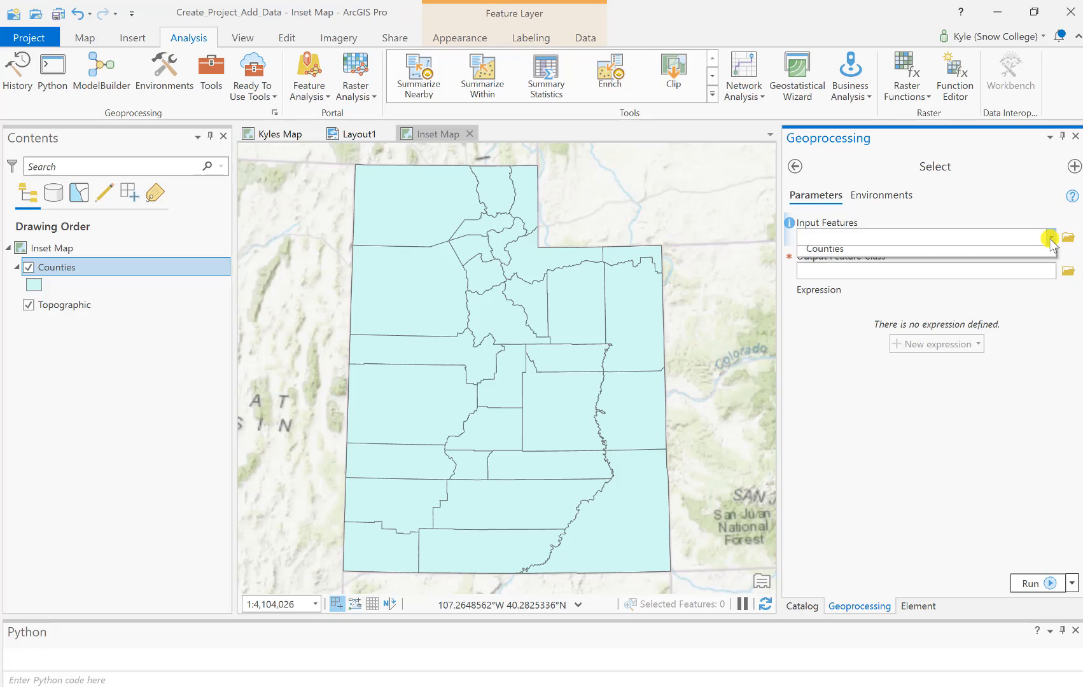
pyautogui.click(838, 255)
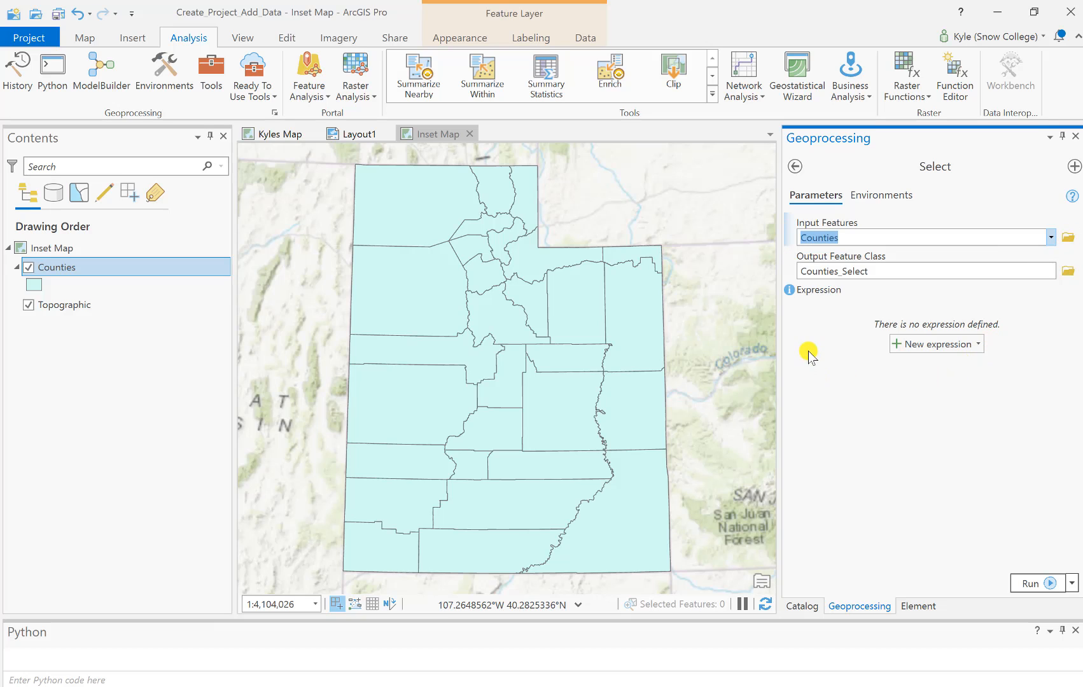
# Name the Select tool's output feature class Sanpete in the Create_Project_Add_Data geodatabase
pyautogui.click(883, 272)
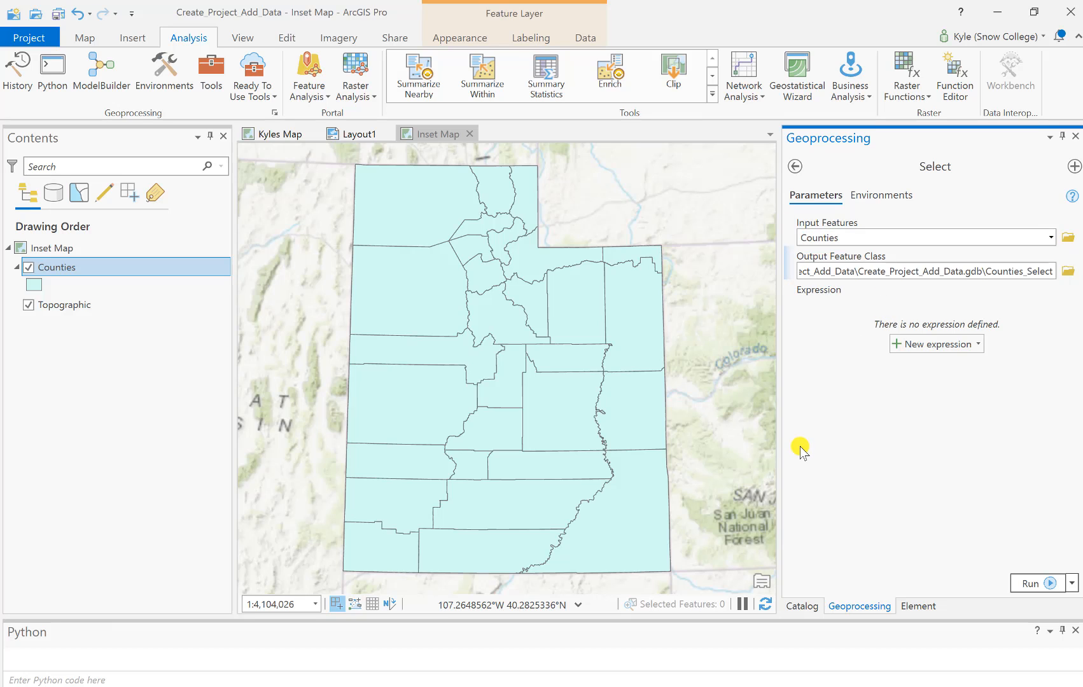
pyautogui.press('BackSpace')
pyautogui.press('BackSpace')
pyautogui.press('BackSpace')
pyautogui.press('BackSpace')
pyautogui.press('BackSpace')
pyautogui.press('BackSpace')
pyautogui.press('BackSpace')
pyautogui.press('BackSpace')
pyautogui.press('BackSpace')
pyautogui.press('BackSpace')
pyautogui.press('BackSpace')
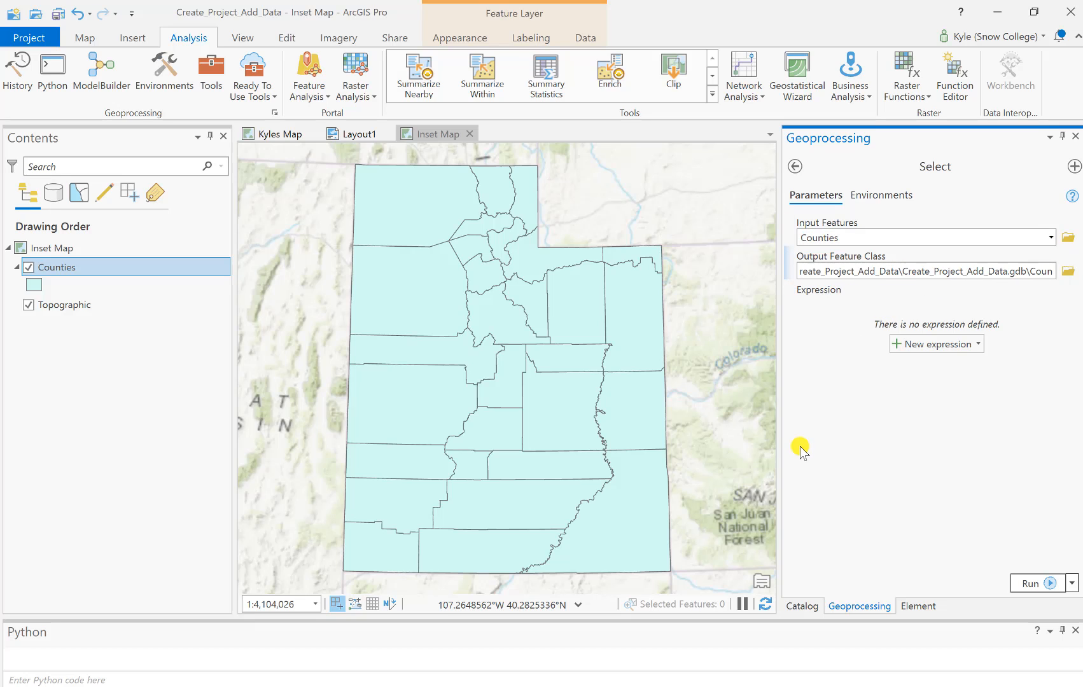
pyautogui.press('BackSpace')
pyautogui.press('BackSpace')
pyautogui.press('BackSpace')
pyautogui.press('BackSpace')
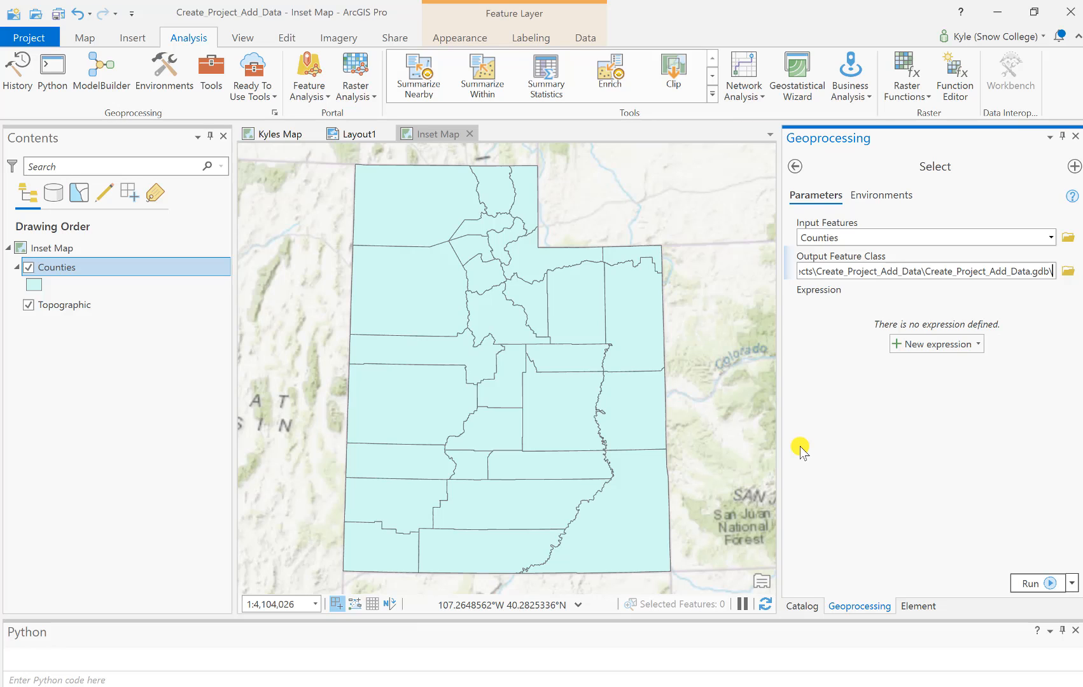
pyautogui.write('Sanpete')
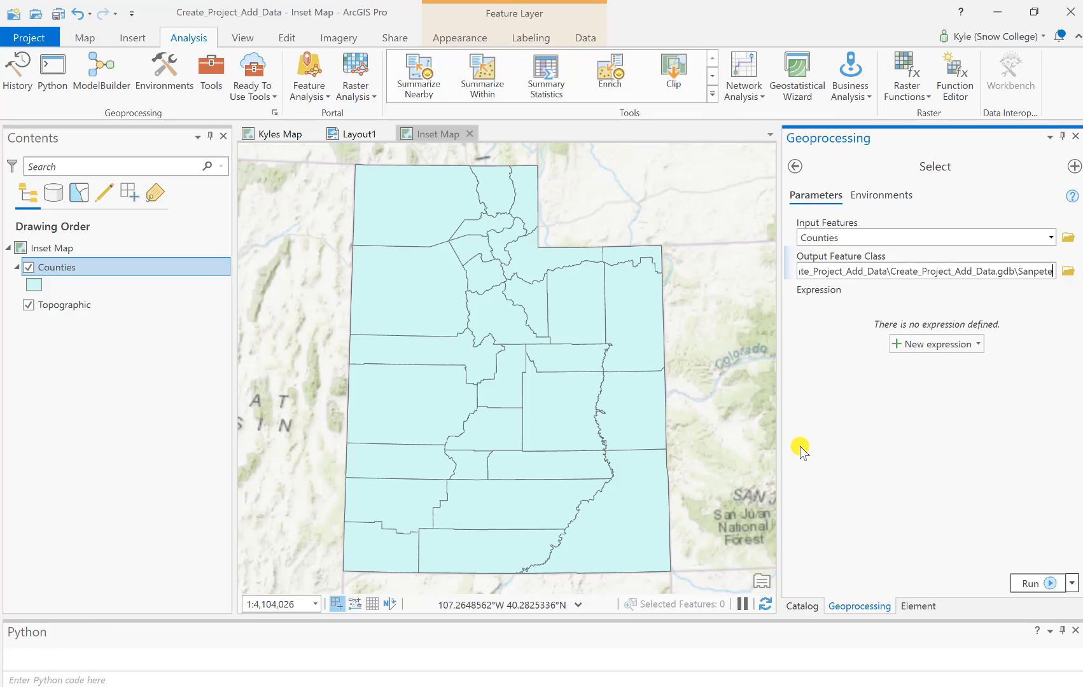
pyautogui.click(813, 376)
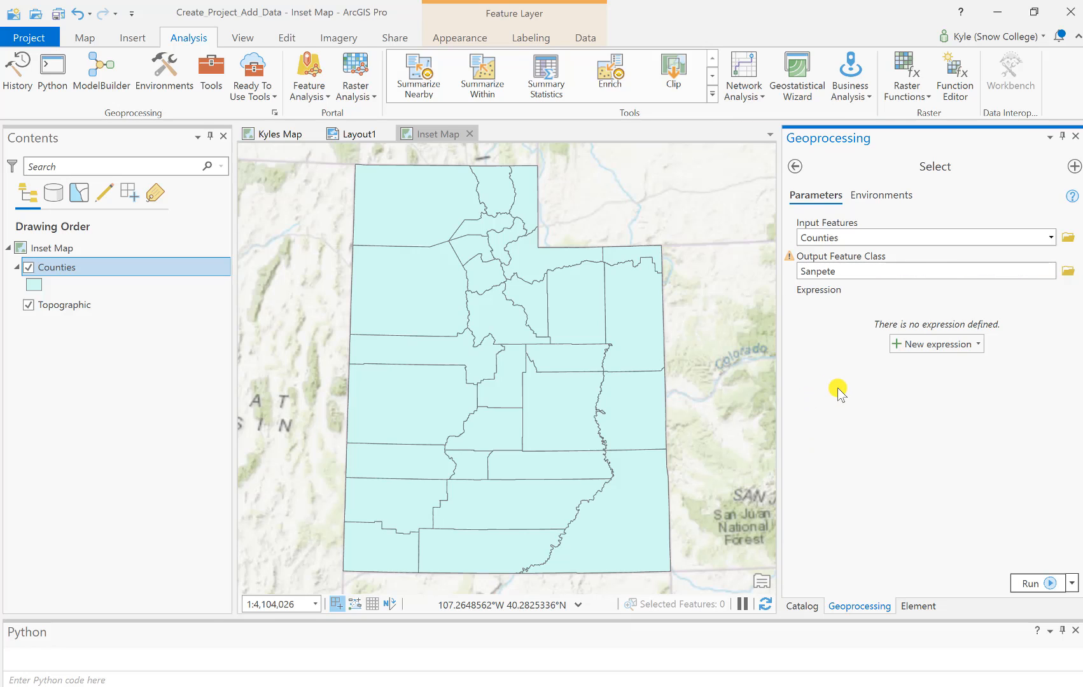
# Add a new expression to the Select tool and view the fields available for its clause
pyautogui.click(915, 346)
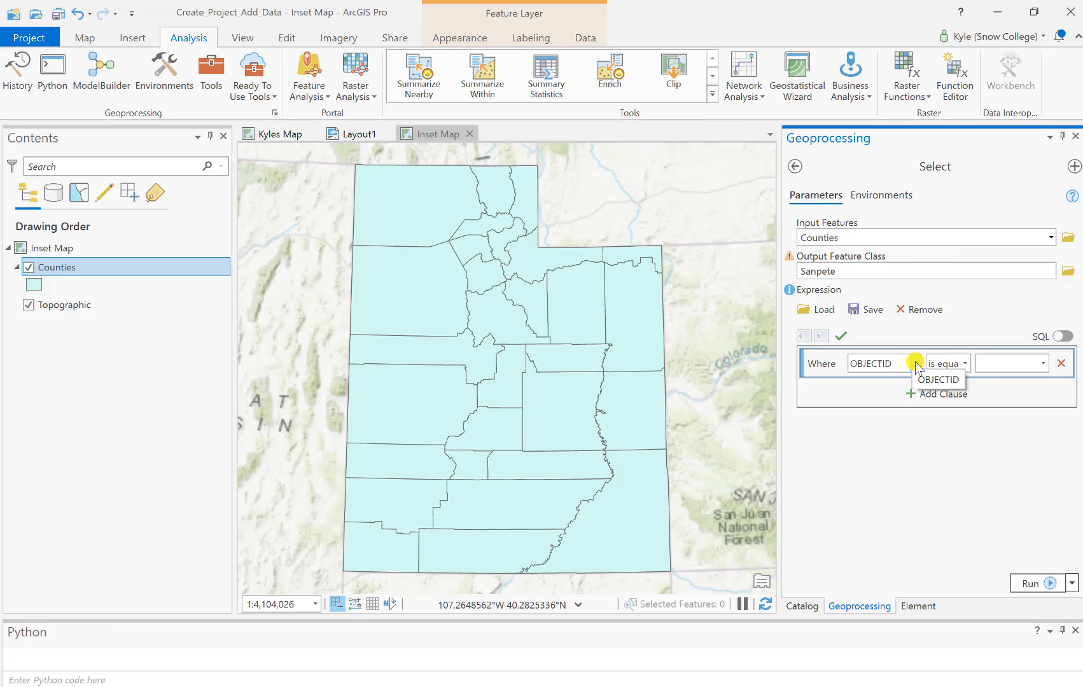
pyautogui.click(917, 365)
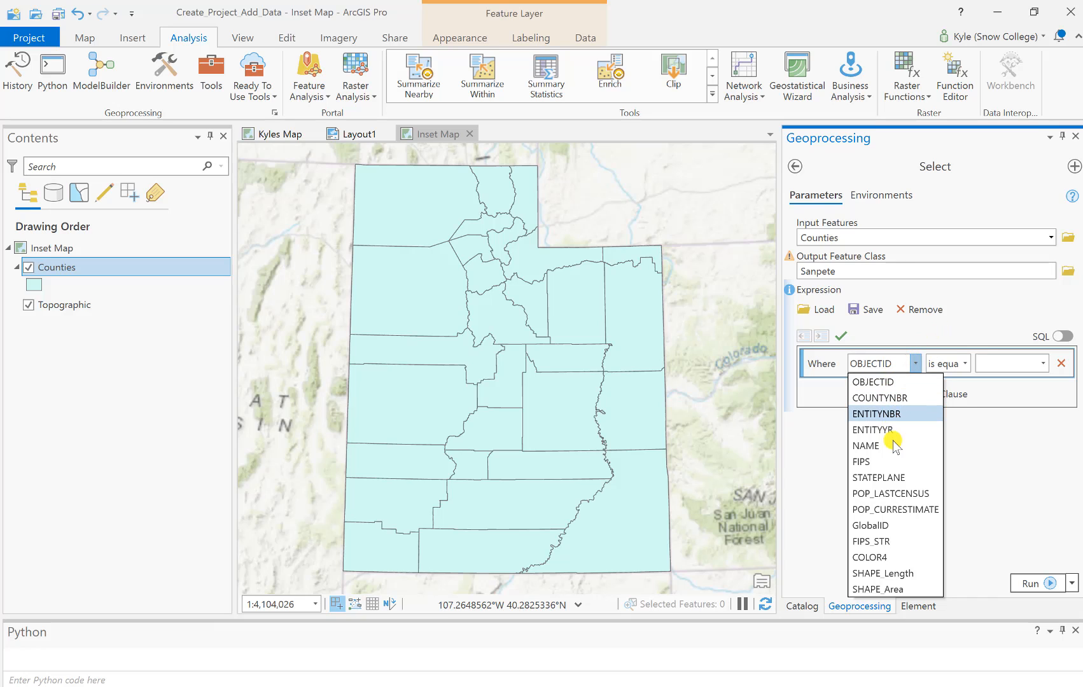
pyautogui.click(978, 424)
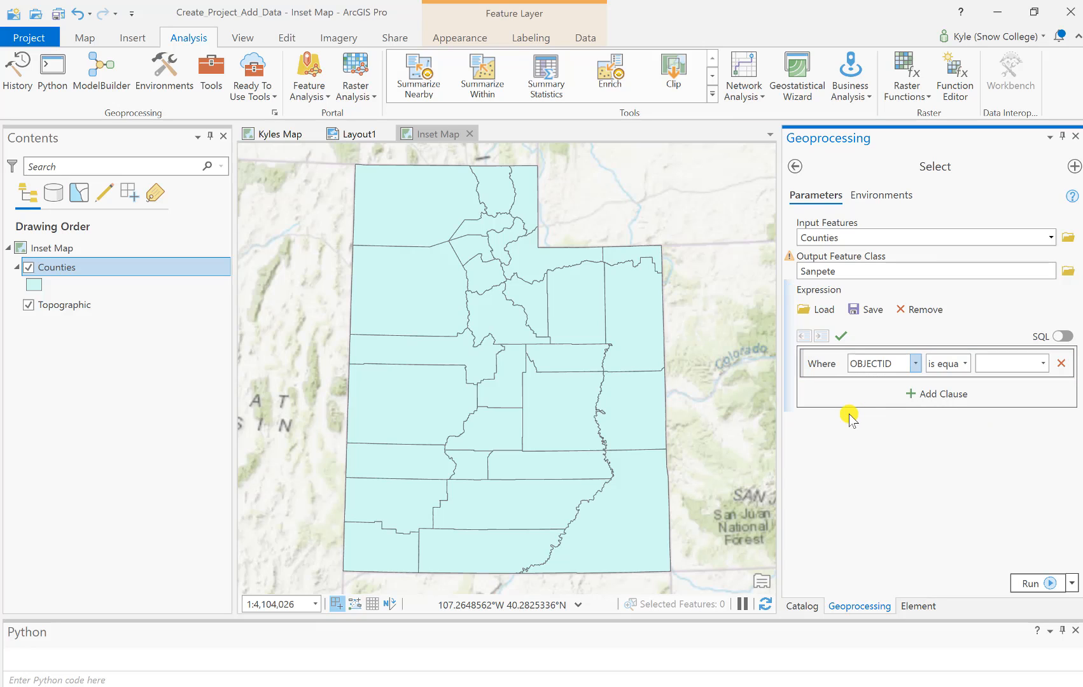
# Examine the Counties attribute table for the field that holds the county names, and close the table
pyautogui.rightClick(50, 267)
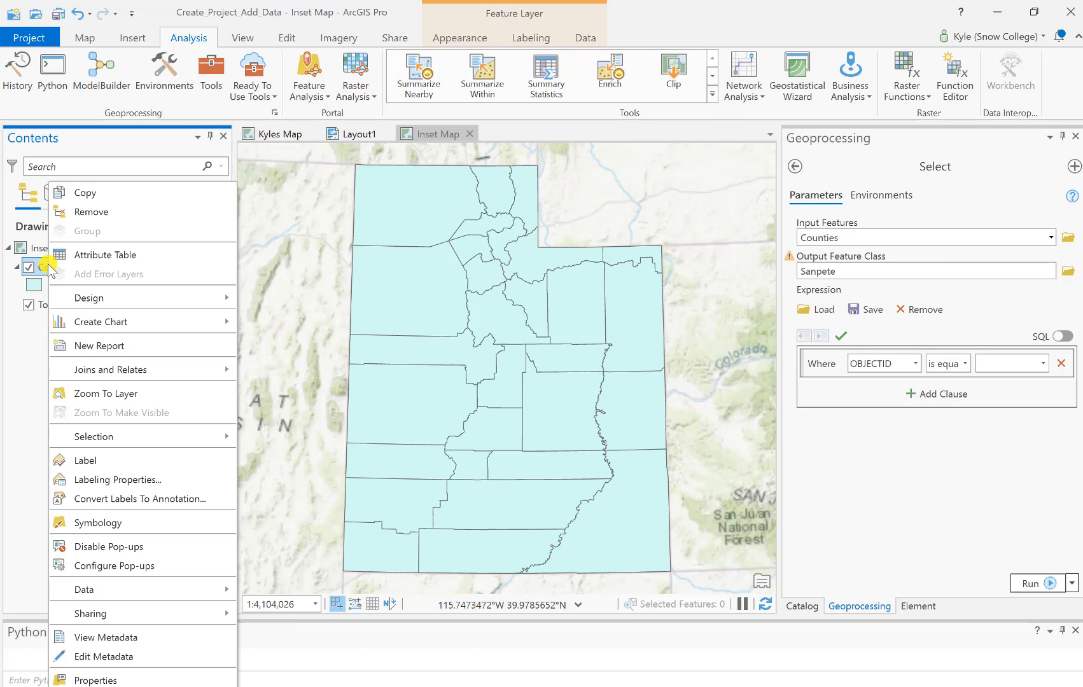
pyautogui.click(93, 258)
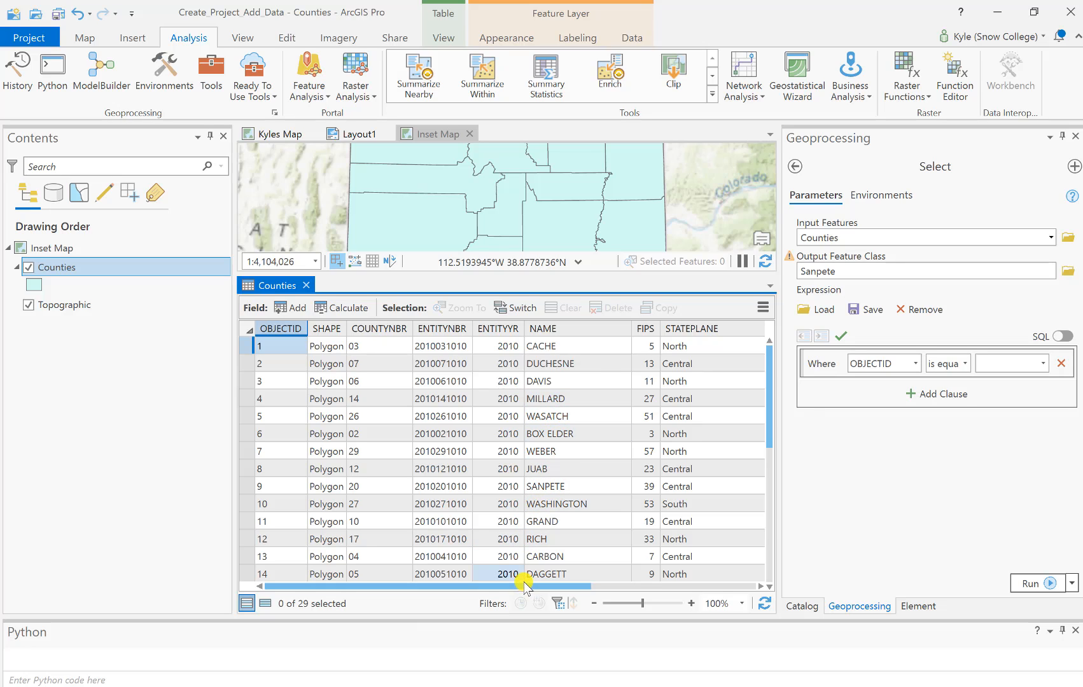
pyautogui.moveTo(536, 581); pyautogui.dragTo(479, 580)
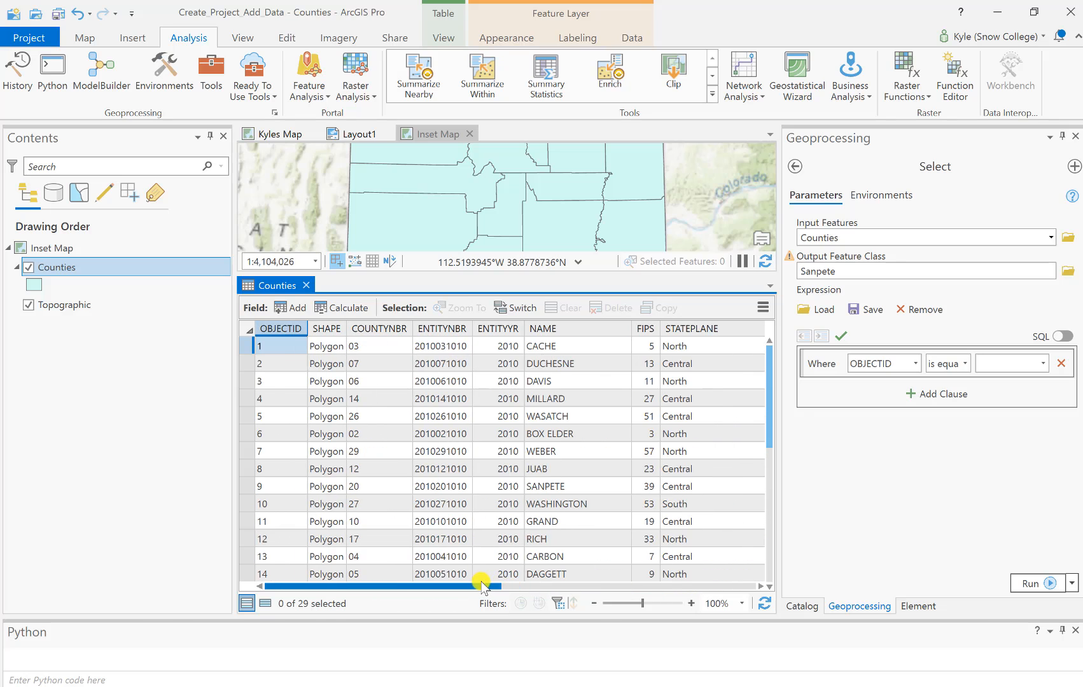
pyautogui.click(306, 285)
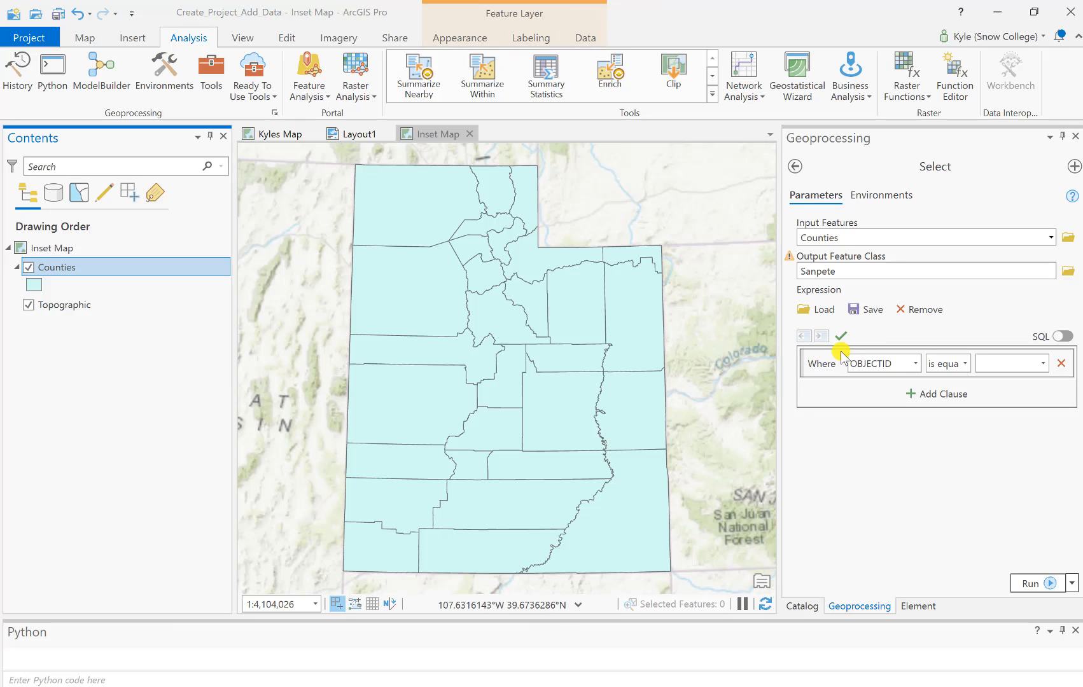
# Define the selection clause as NAME is equal to SANPETE and run the Select tool
pyautogui.click(915, 364)
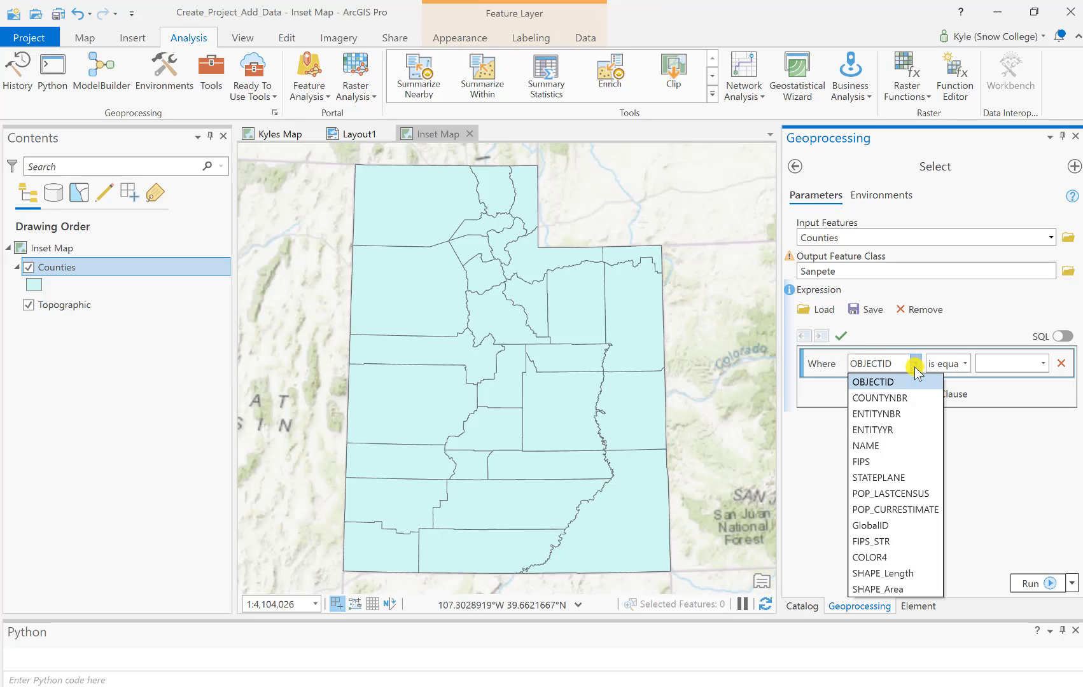
pyautogui.click(900, 445)
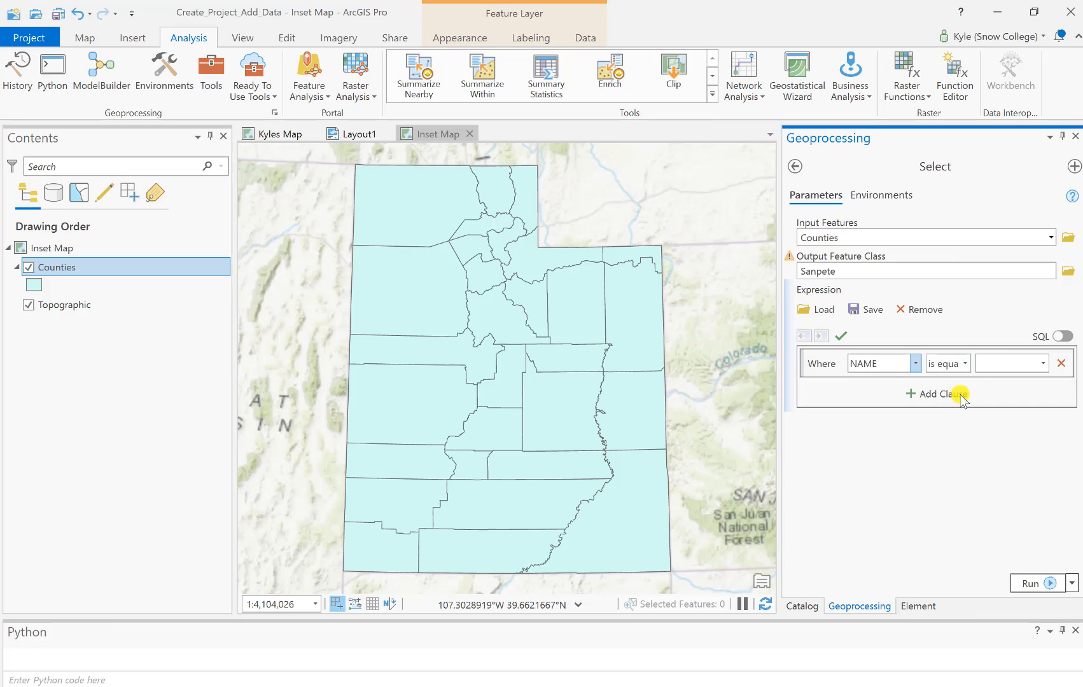
pyautogui.click(1041, 364)
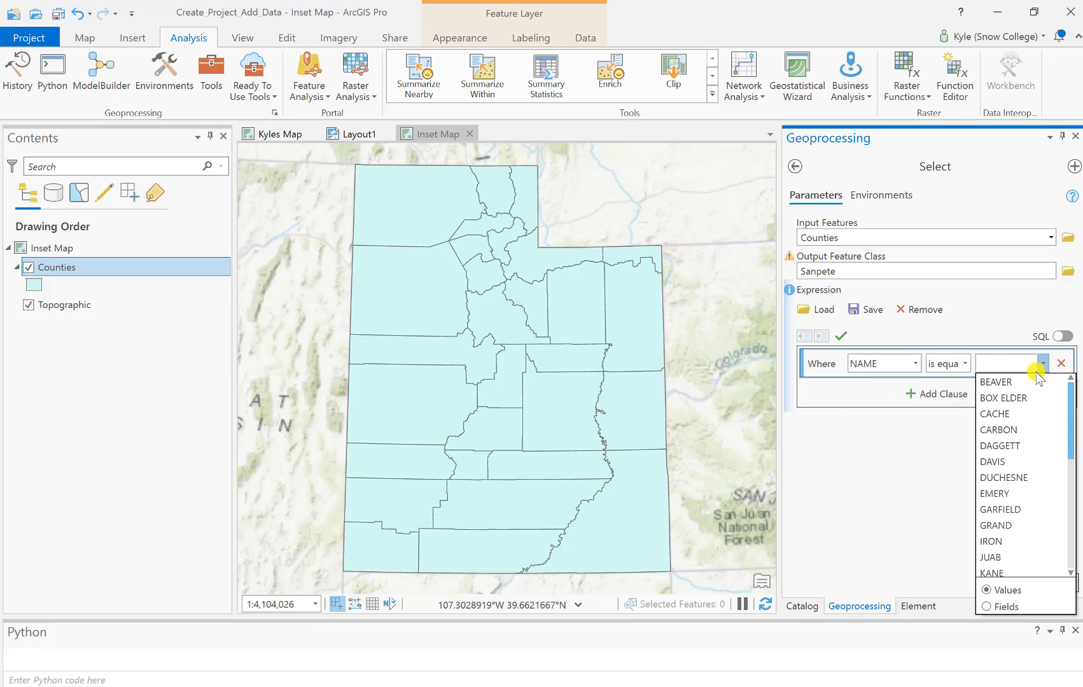
pyautogui.scroll(-3, 1018, 436)
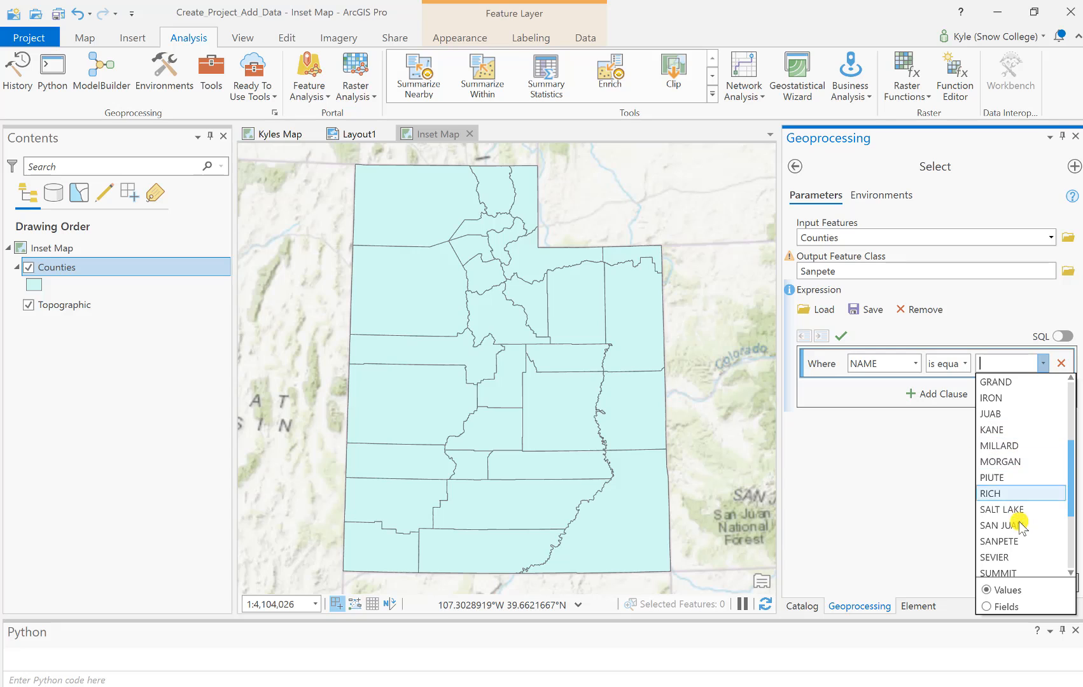
pyautogui.click(1017, 540)
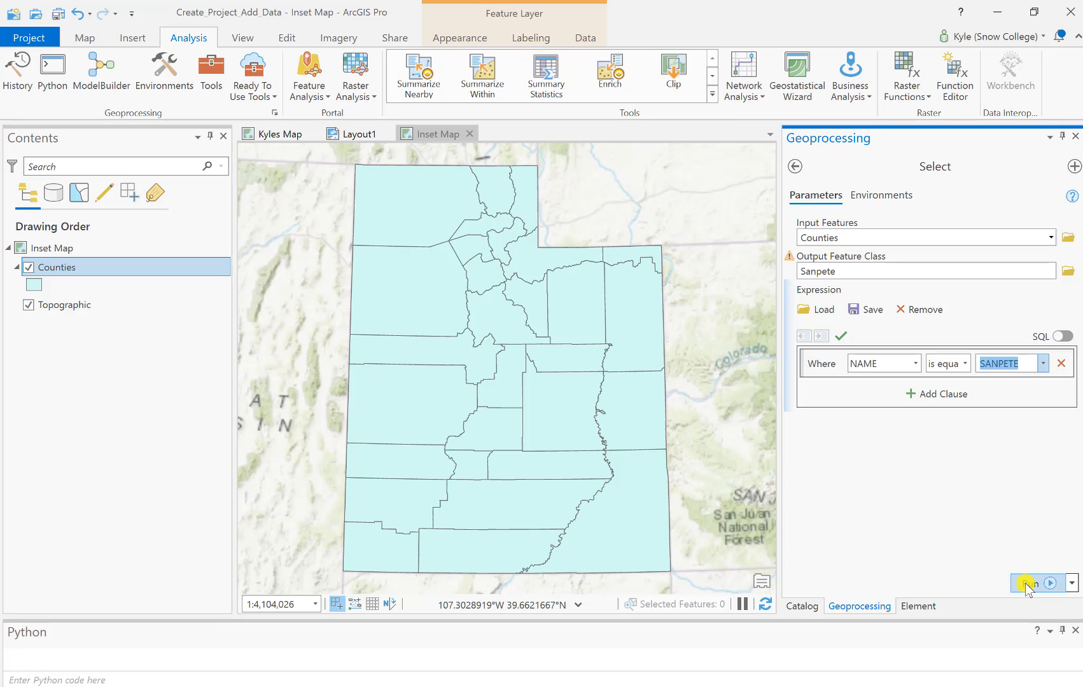
pyautogui.click(1027, 583)
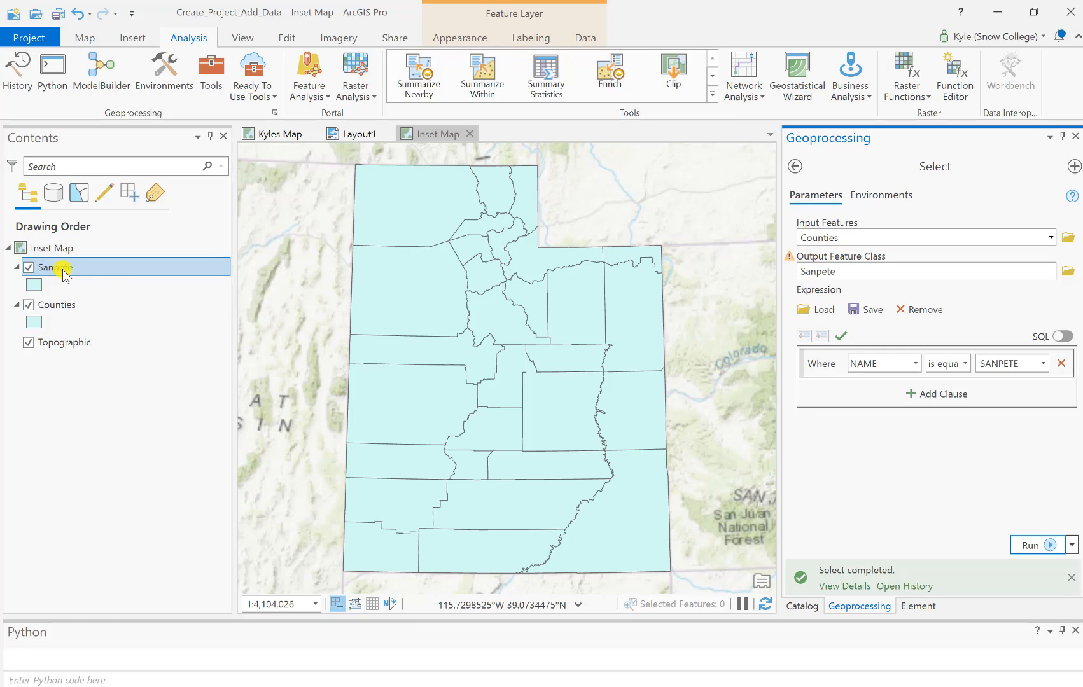
# Hide the Counties layer, apply a red fill to the Sanpete polygon symbol, and close the symbology settings
pyautogui.click(29, 305)
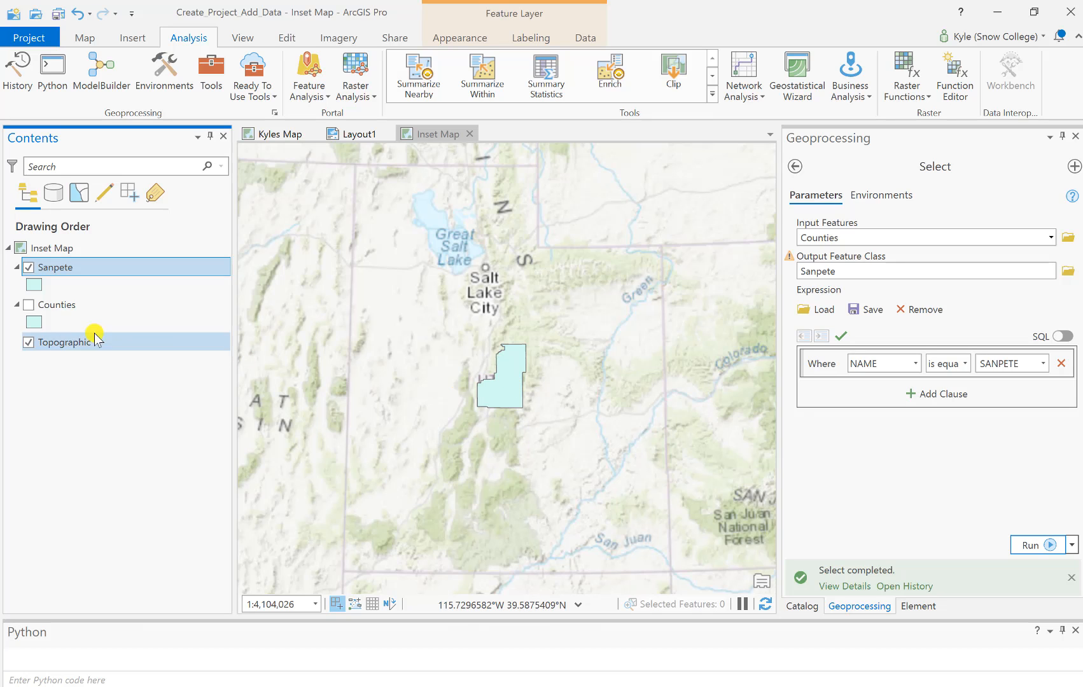
pyautogui.click(34, 285)
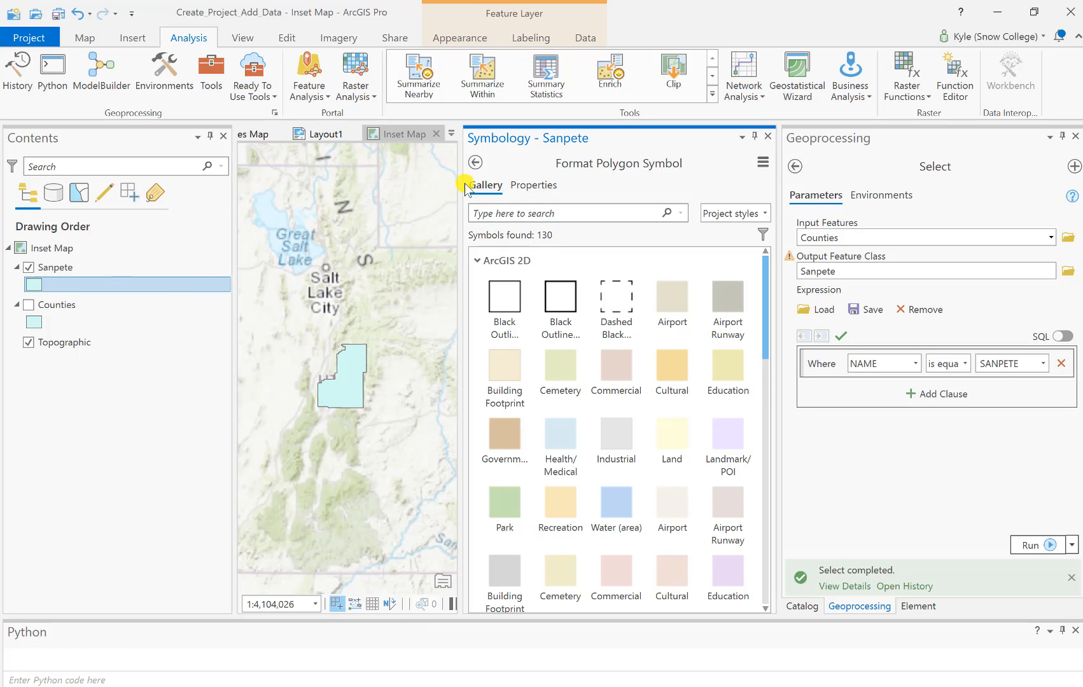
pyautogui.click(529, 186)
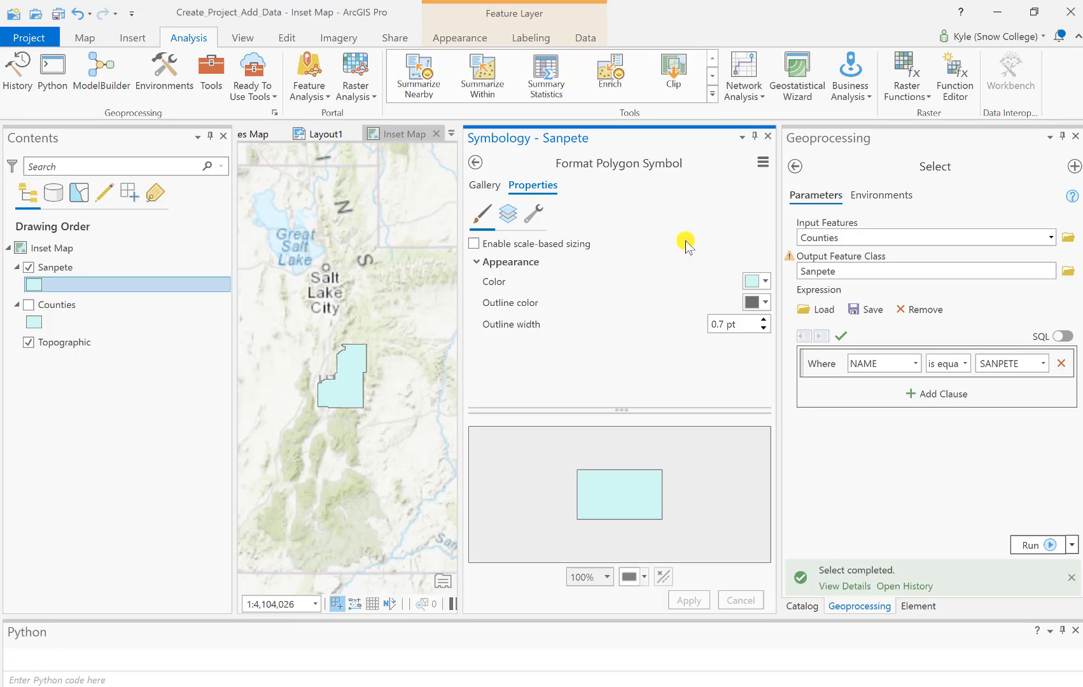
pyautogui.click(766, 287)
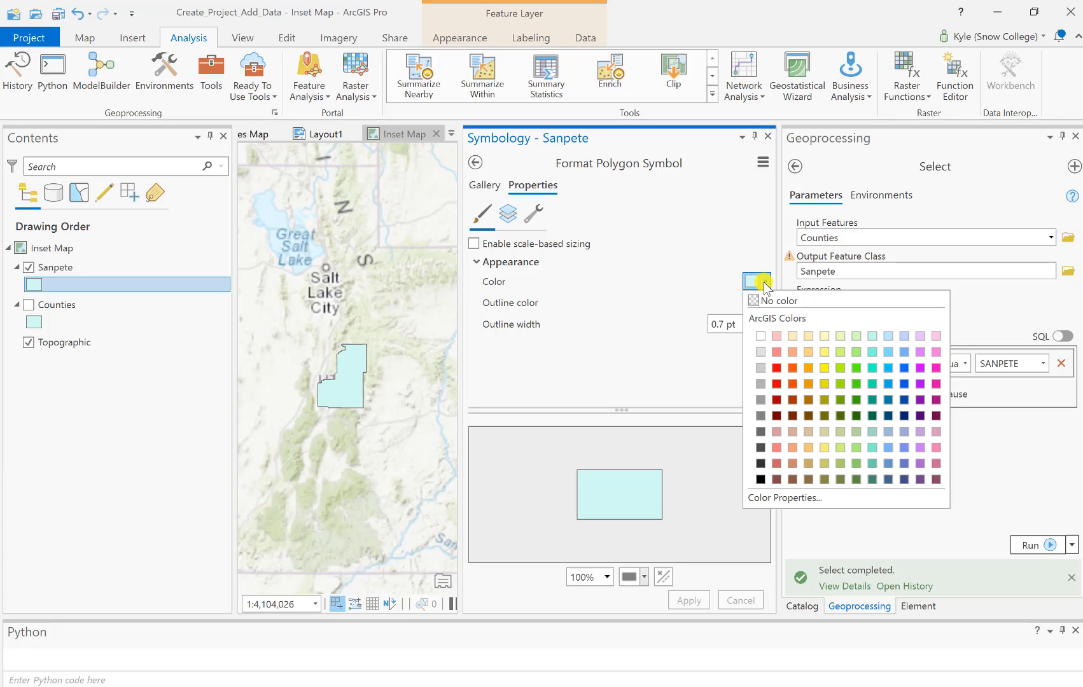
pyautogui.click(780, 367)
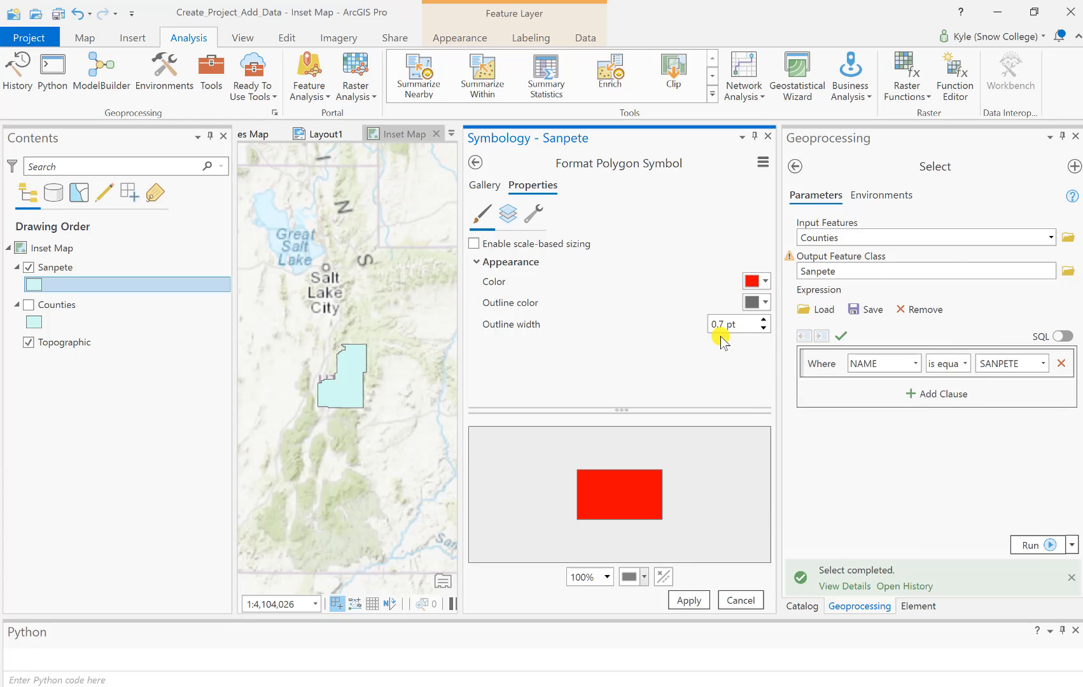
pyautogui.click(690, 602)
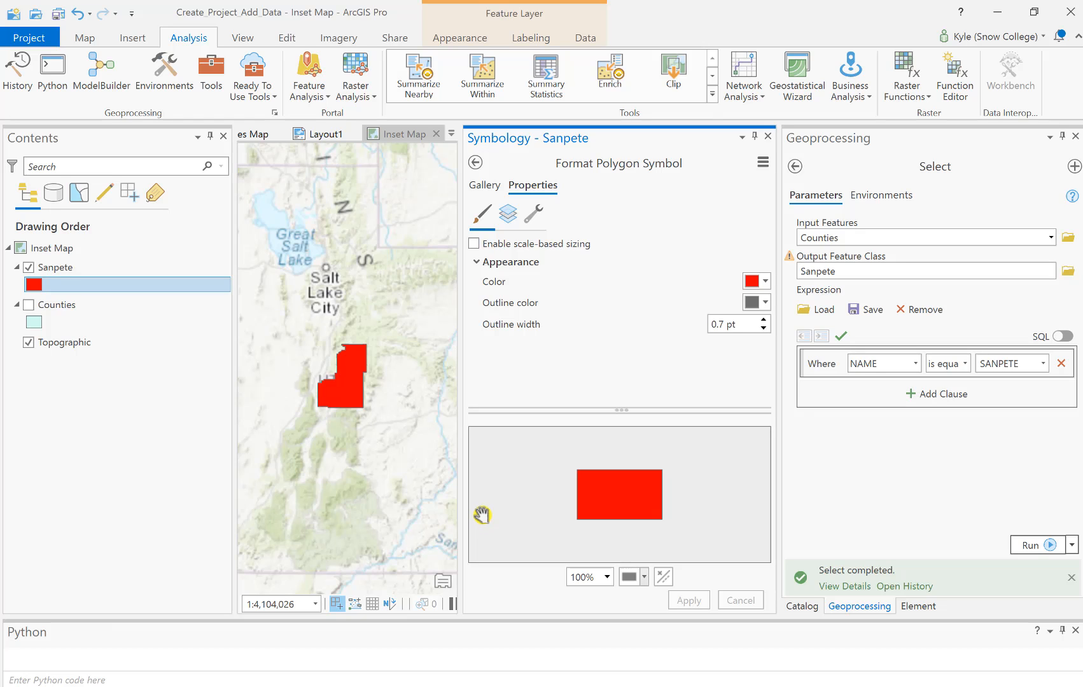
pyautogui.click(768, 136)
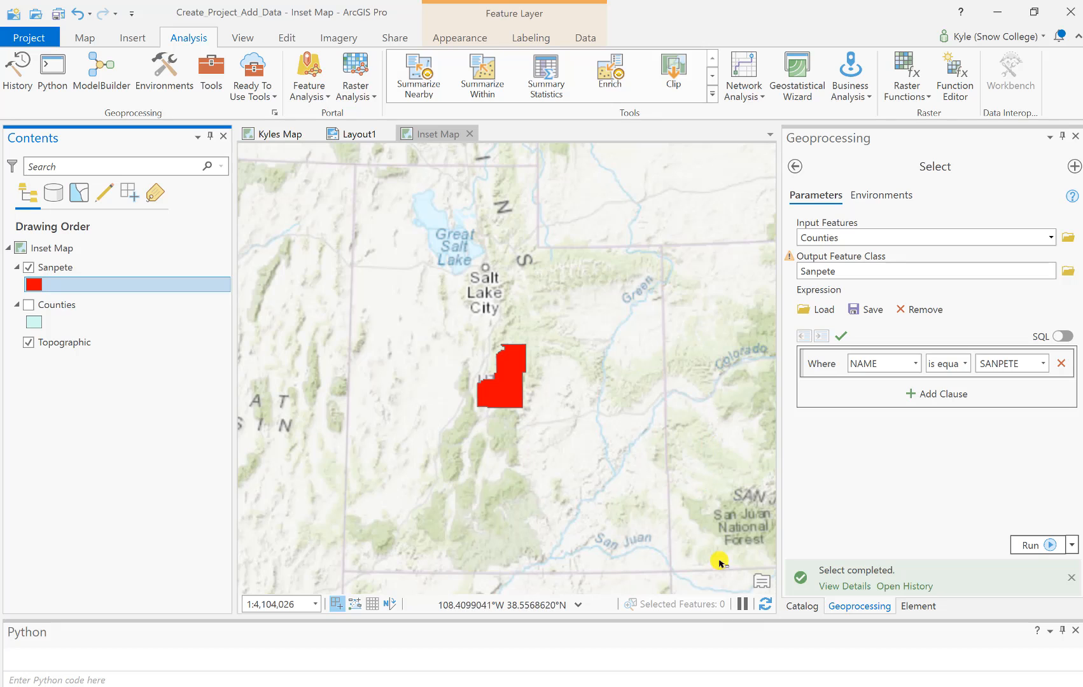
# Search the Living Atlas for state boundaries and add United States State Boundaries 2018 to the Inset Map
pyautogui.click(796, 606)
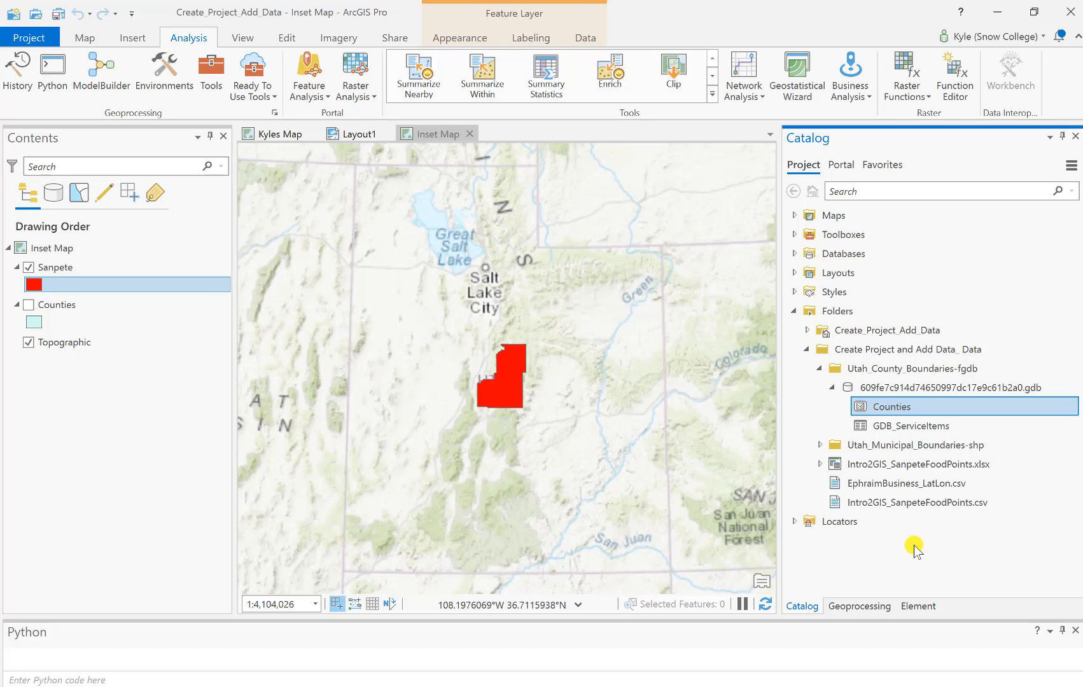
pyautogui.click(848, 168)
pyautogui.click(875, 193)
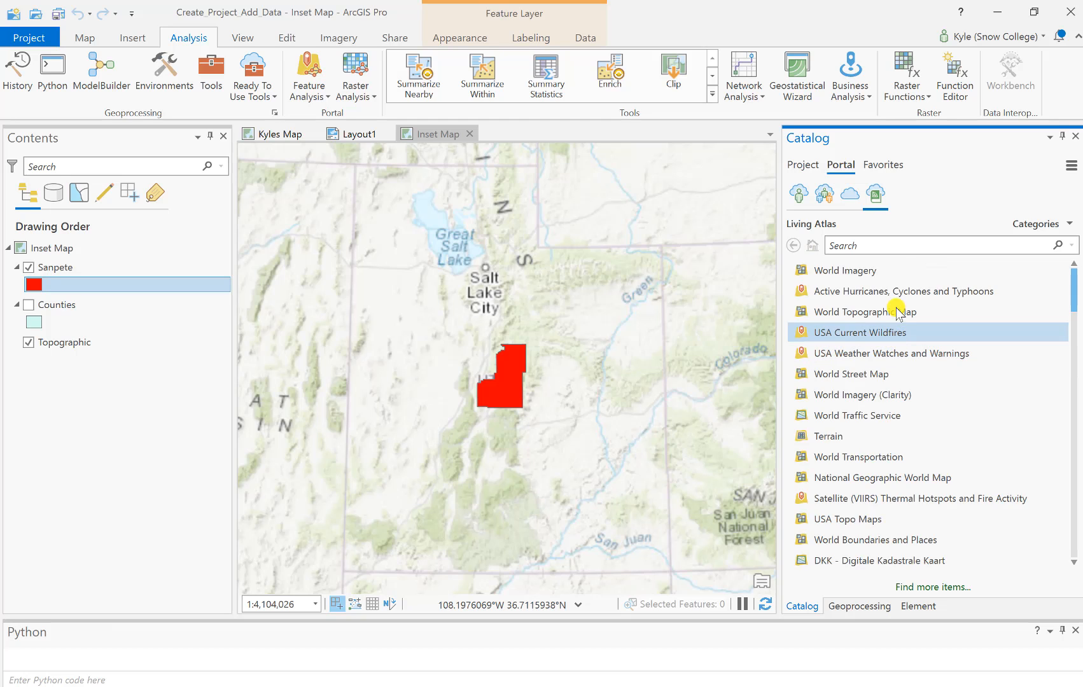
pyautogui.click(882, 245)
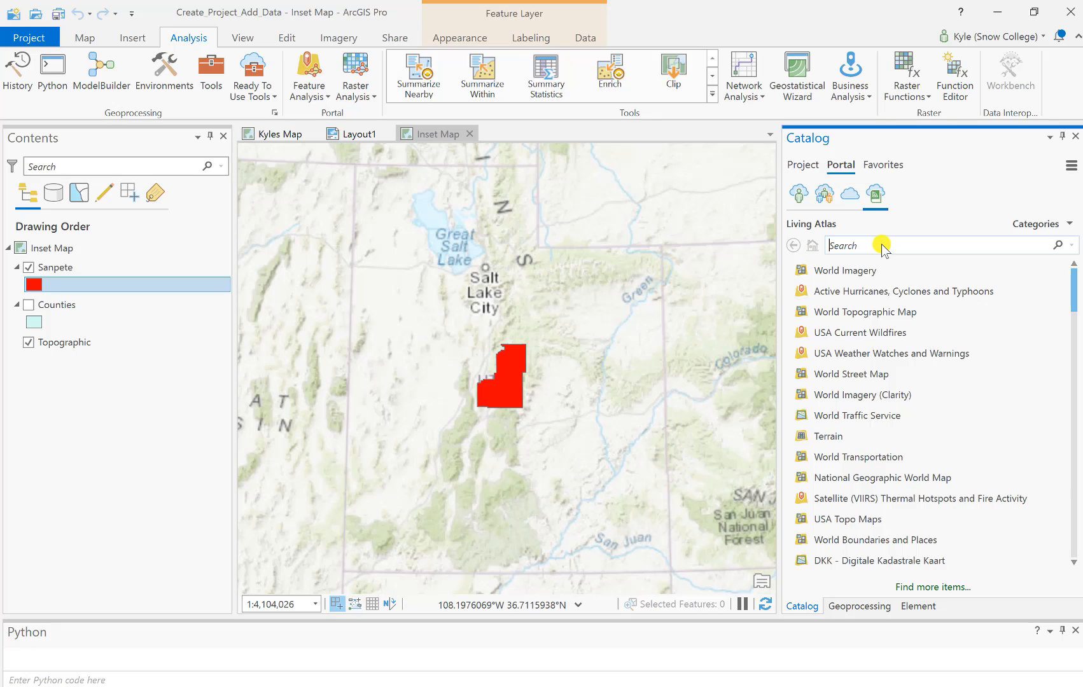
pyautogui.write('state ')
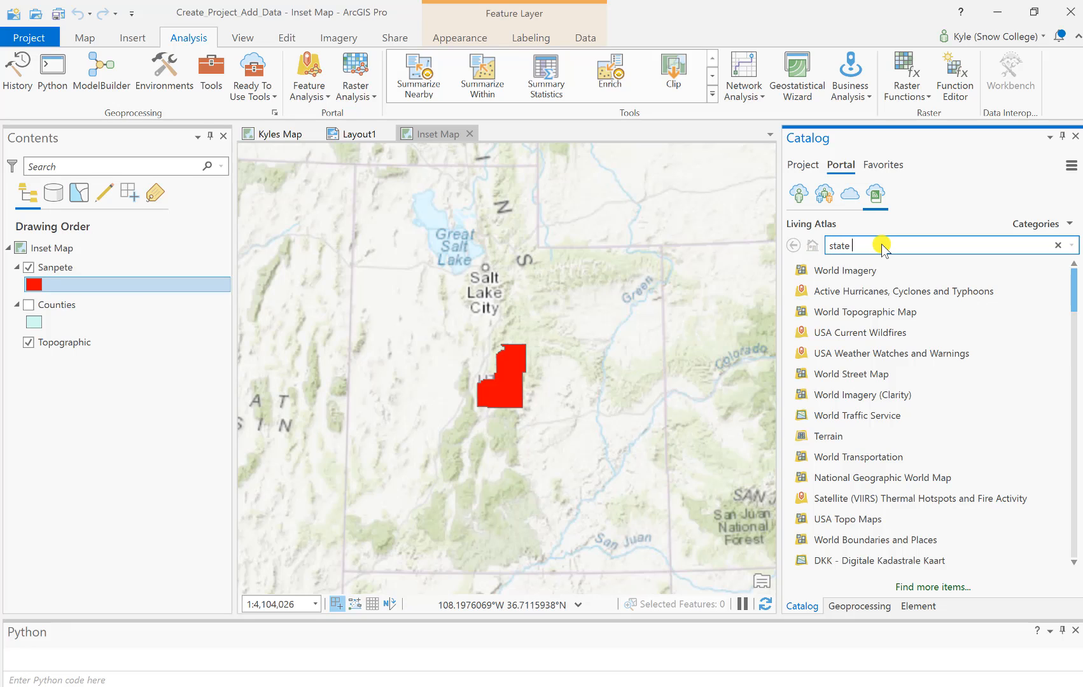
pyautogui.write('boundaries')
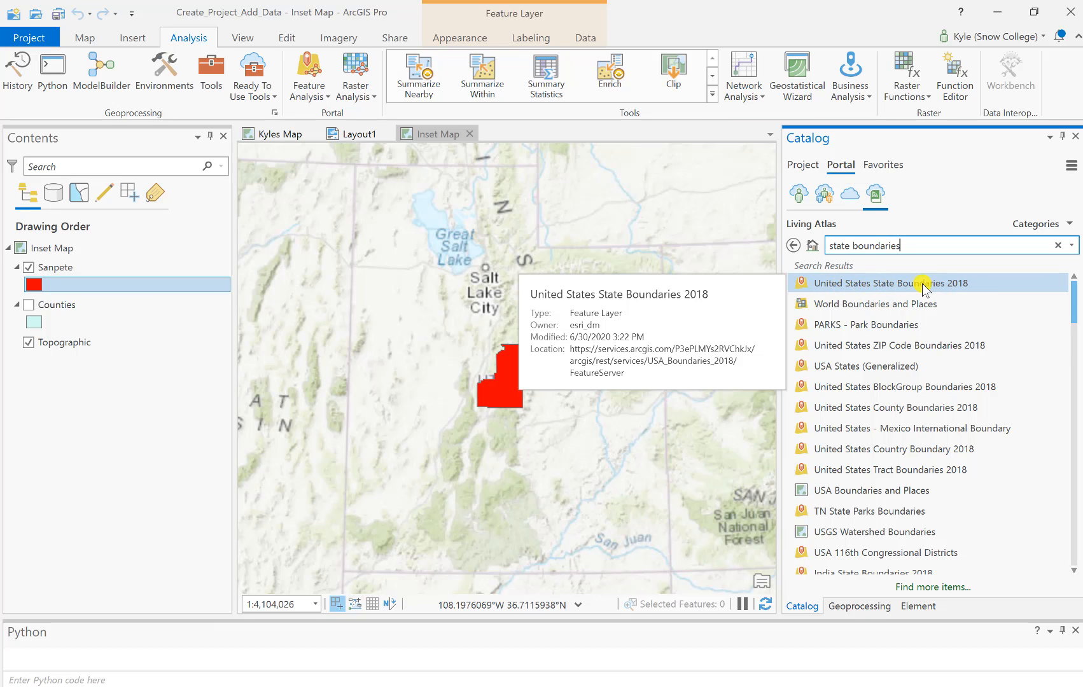
pyautogui.moveTo(918, 285); pyautogui.dragTo(684, 290)
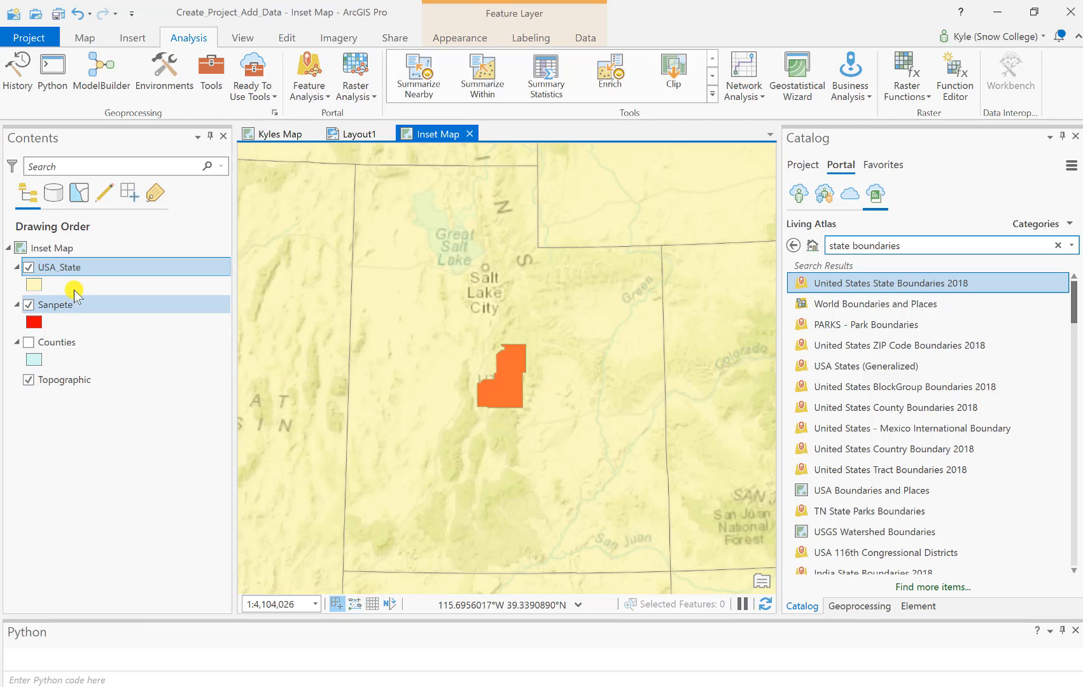
# Give the USA_State polygon symbol no fill color and a 1.5 pt outline, apply it, and close the symbology settings
pyautogui.click(155, 284)
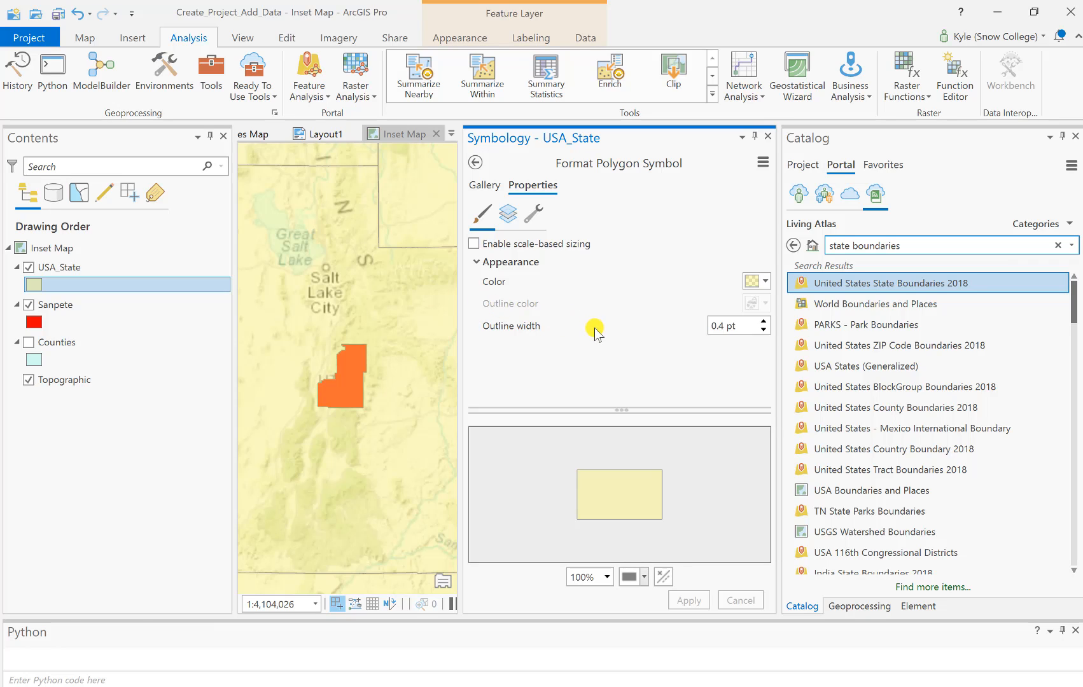
pyautogui.click(763, 322)
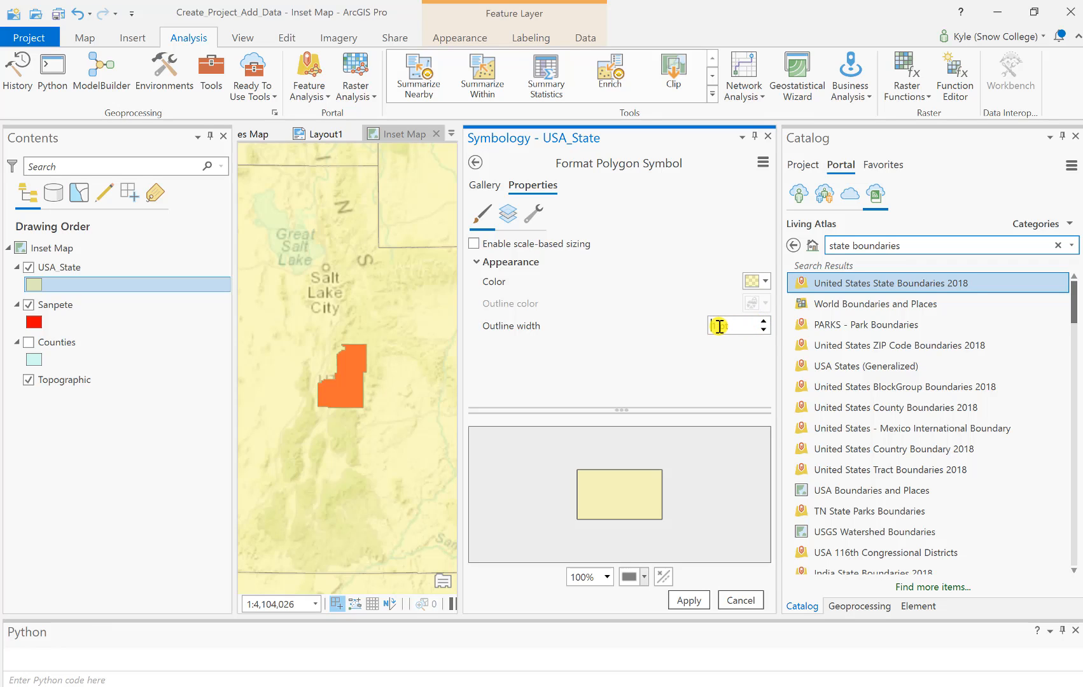
pyautogui.write('.5')
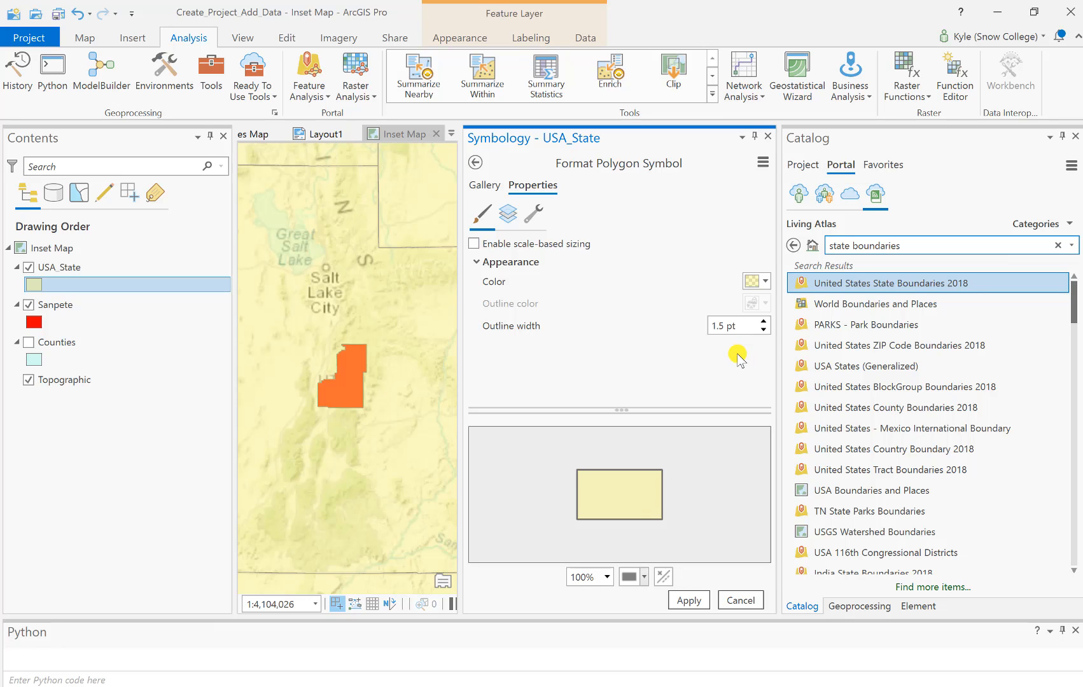
pyautogui.click(762, 283)
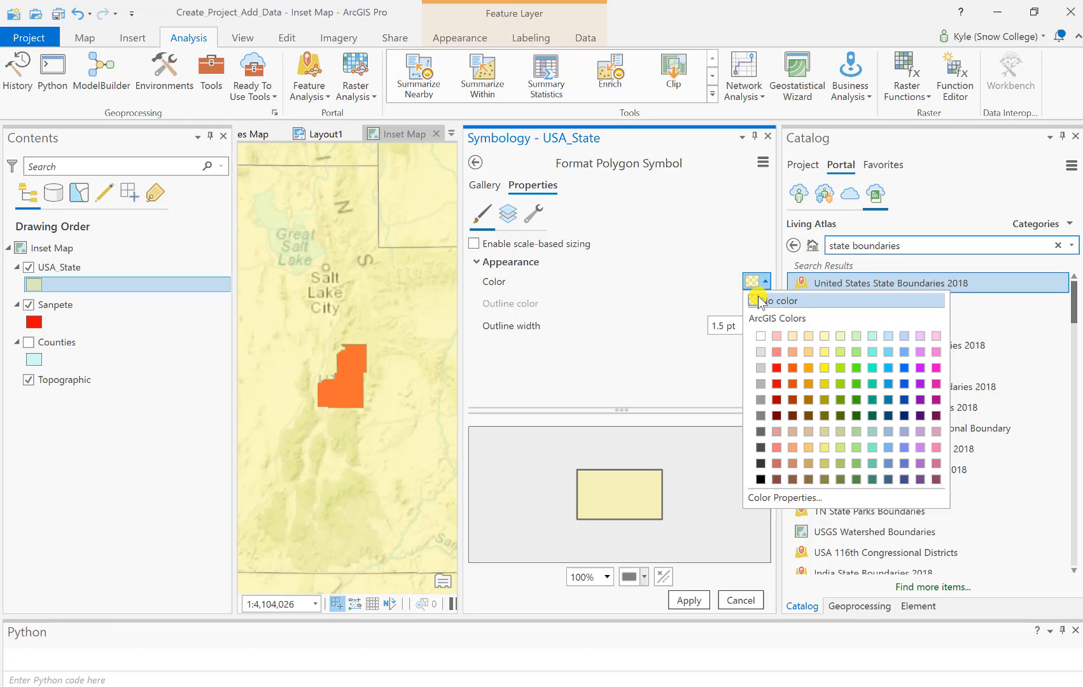
pyautogui.click(760, 302)
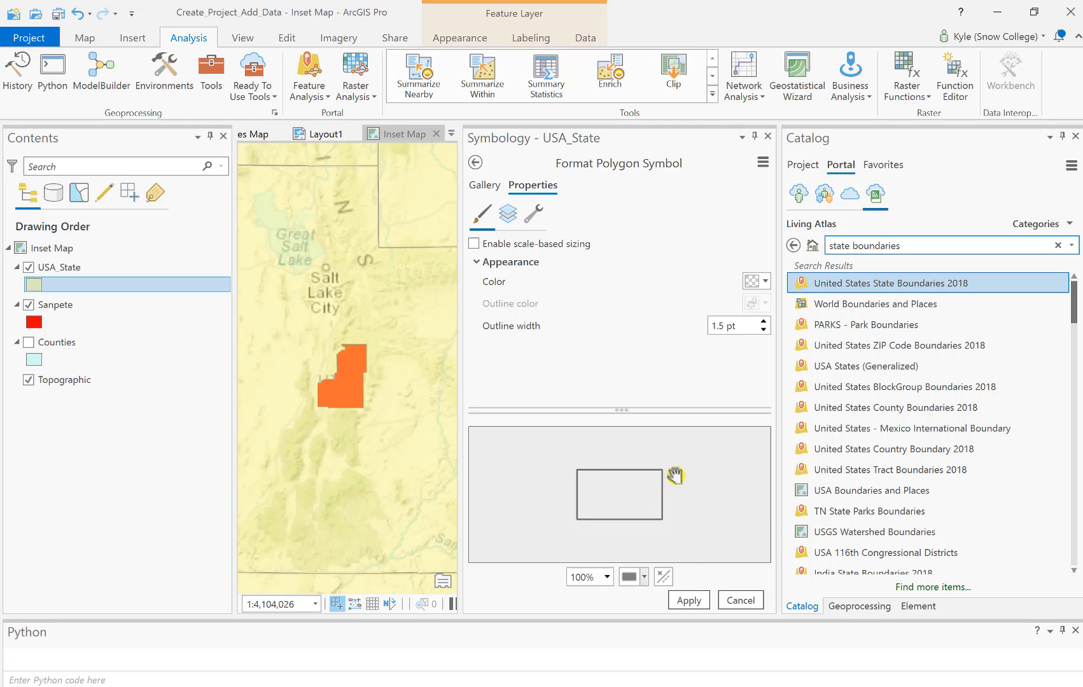
pyautogui.click(689, 600)
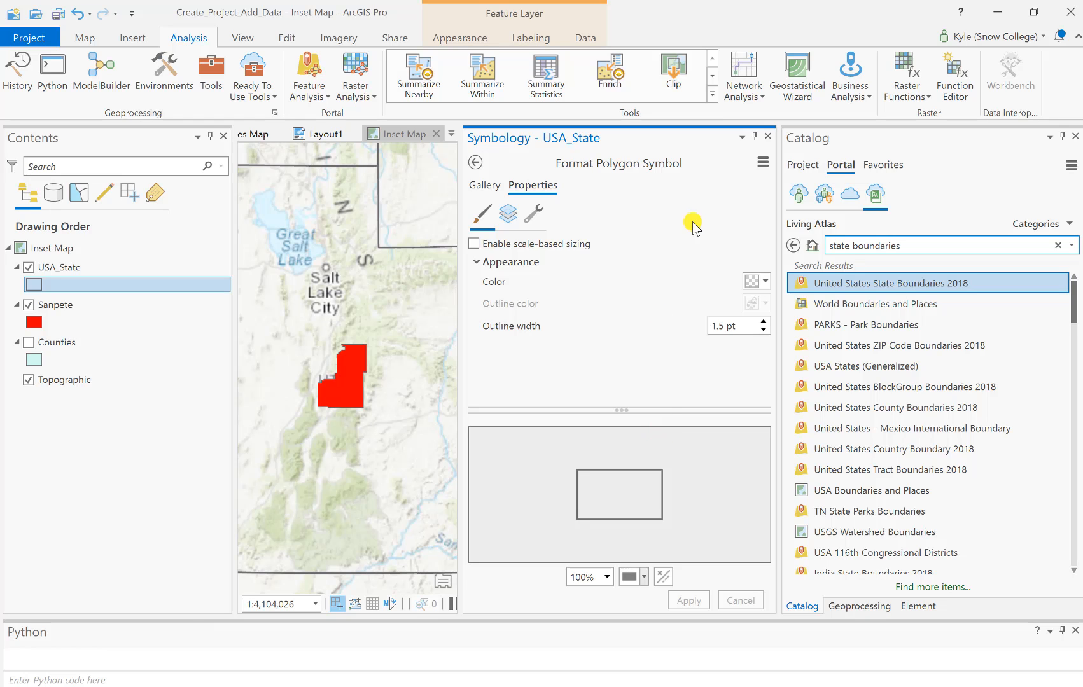
pyautogui.click(768, 136)
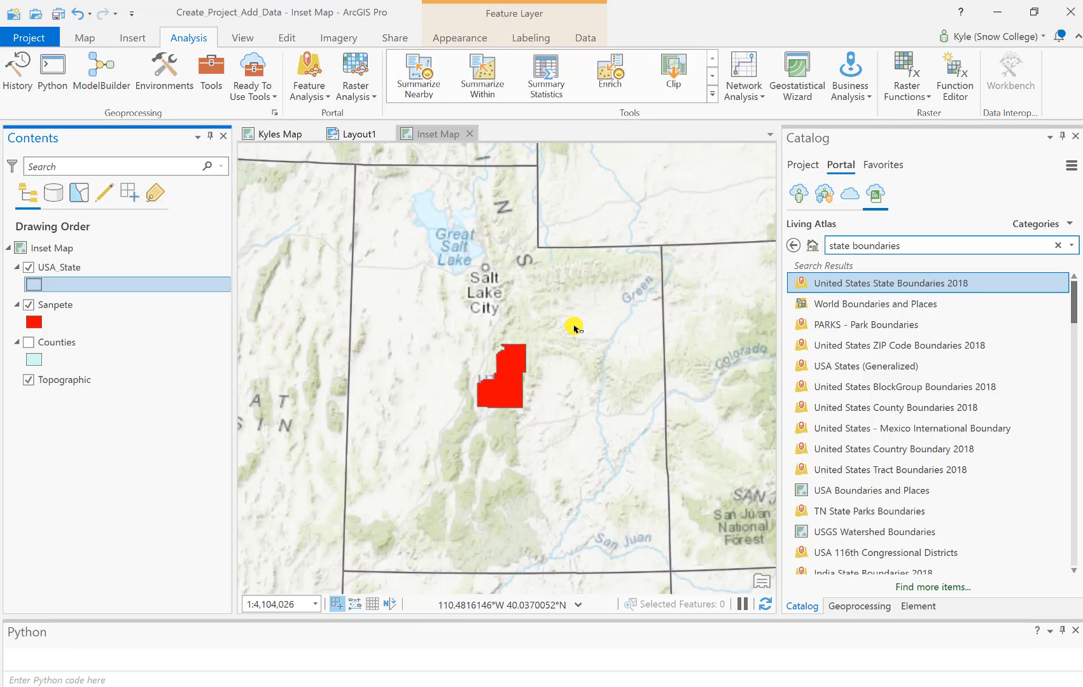
# Insert a map frame of the Inset Map at the 1:4,104,026 extent in Layout1, overlapping the main map's lower-left corner
pyautogui.click(360, 136)
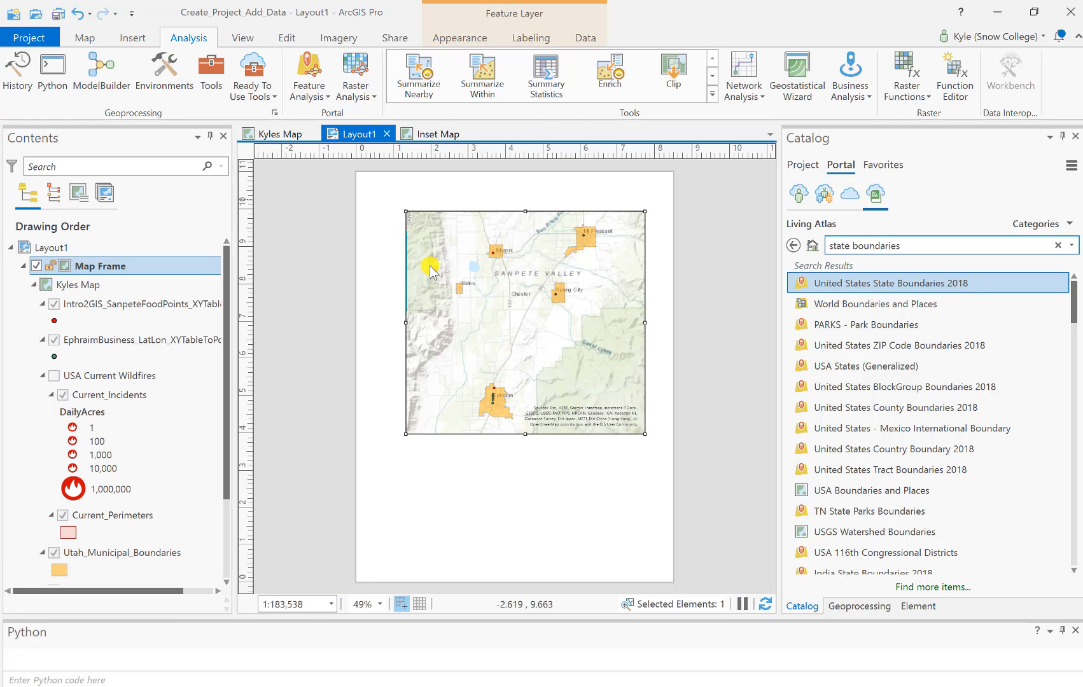
pyautogui.click(384, 449)
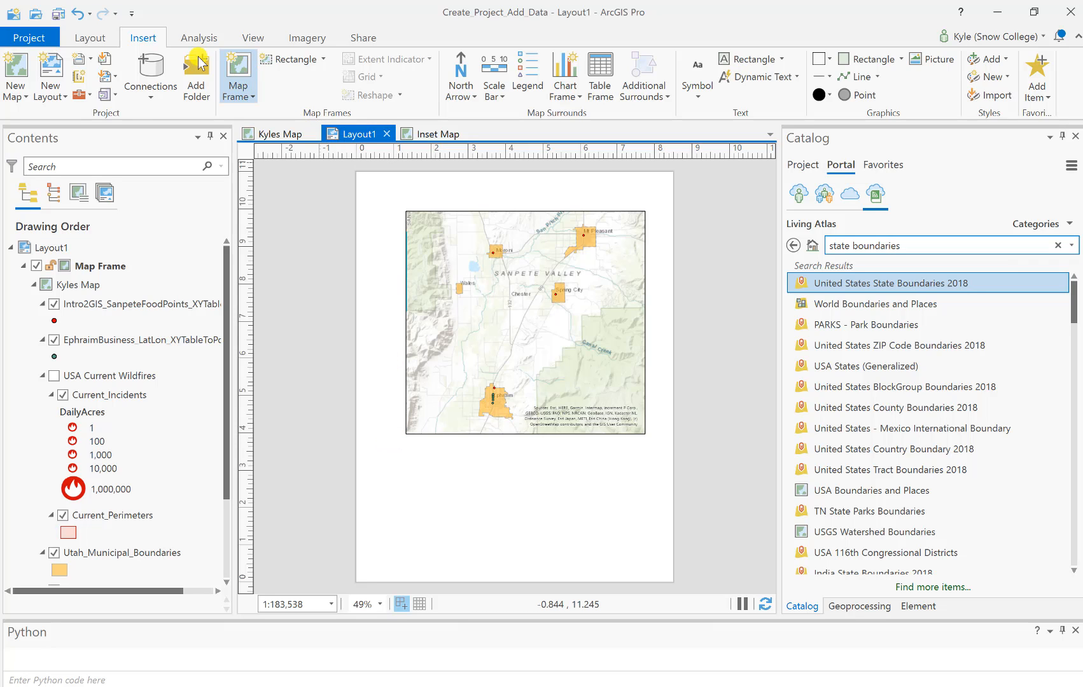
pyautogui.click(235, 70)
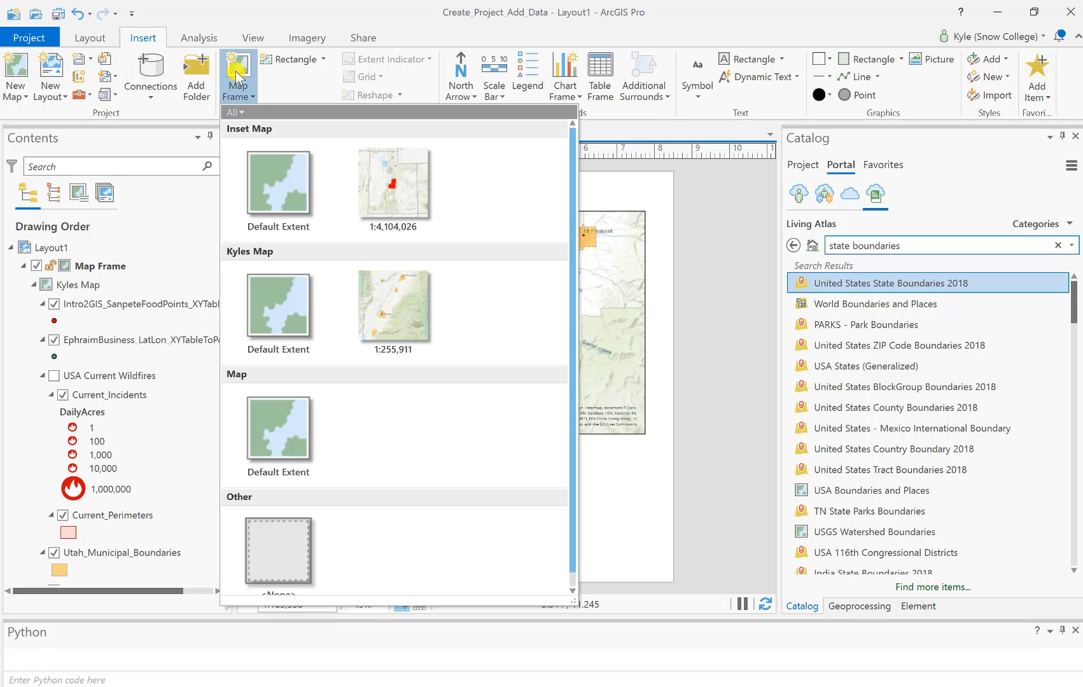
pyautogui.click(399, 187)
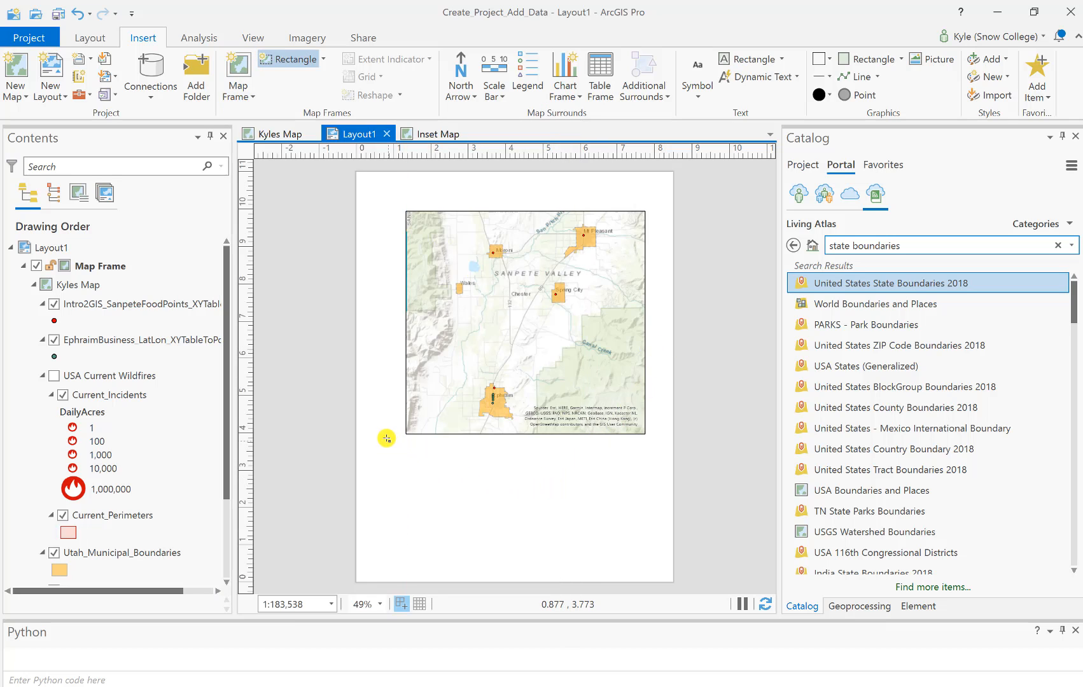
pyautogui.moveTo(374, 413)
pyautogui.mouseDown()
pyautogui.moveTo(459, 486)
pyautogui.moveTo(500, 553)
pyautogui.mouseUp()
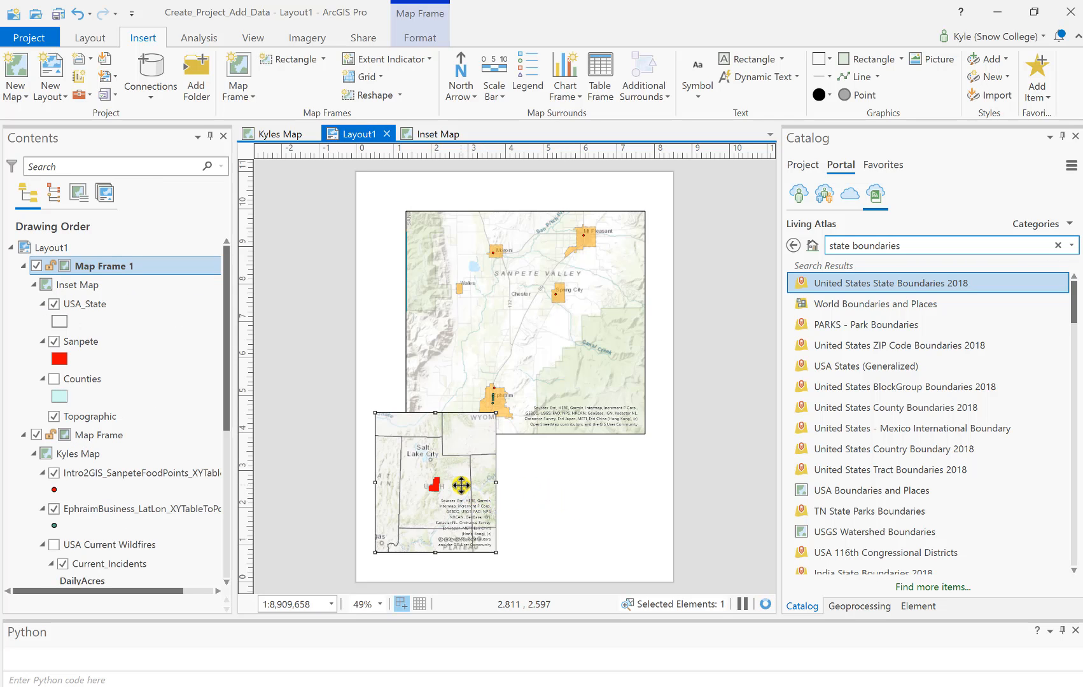
# Reposition and resize the inset map frame so it fills the page's lower-left area and only slightly overlaps the main map
pyautogui.moveTo(458, 476); pyautogui.dragTo(453, 474)
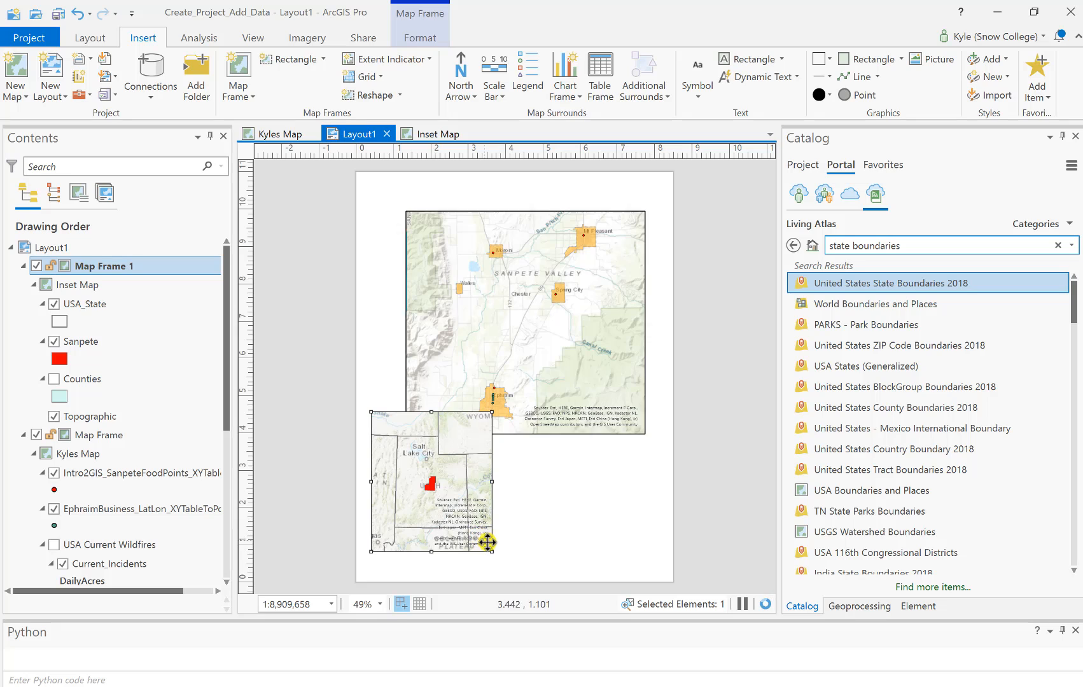
pyautogui.moveTo(492, 551); pyautogui.dragTo(511, 564)
pyautogui.moveTo(490, 506); pyautogui.dragTo(488, 507)
pyautogui.click(578, 485)
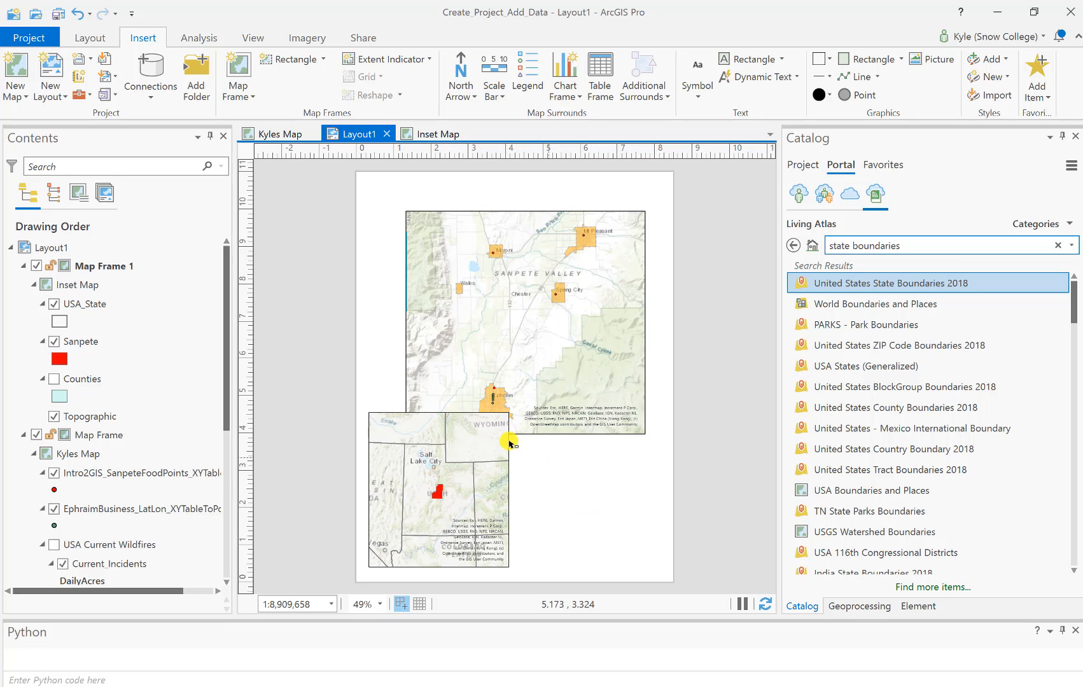
pyautogui.click(501, 420)
pyautogui.moveTo(508, 411); pyautogui.dragTo(502, 425)
pyautogui.click(647, 483)
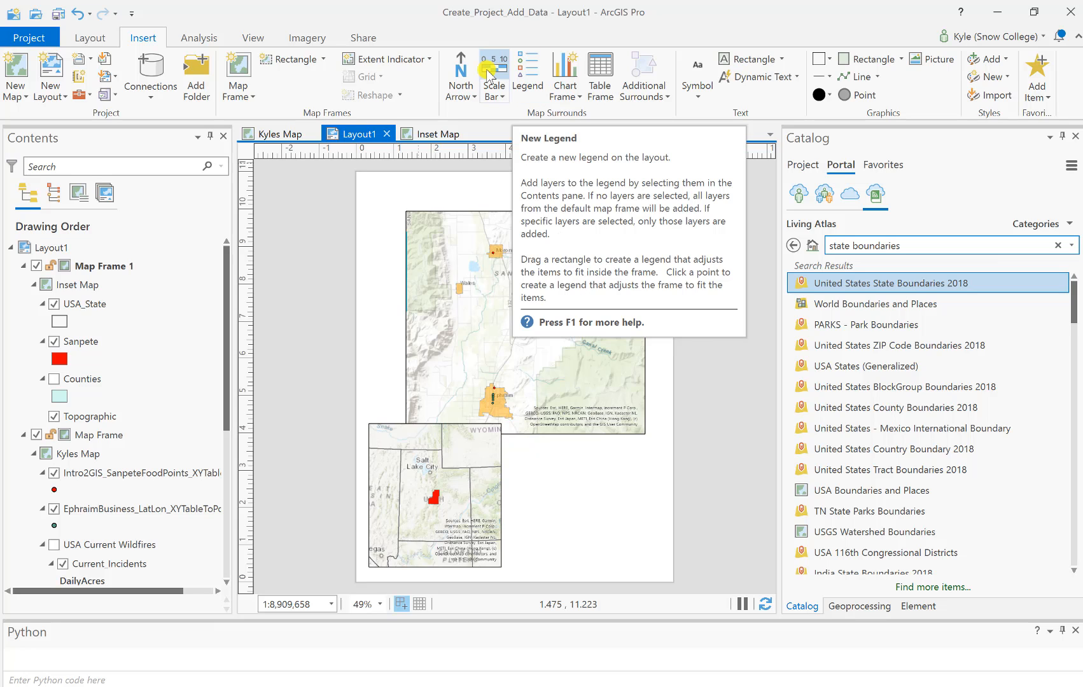
# Insert a slender needle-style north arrow and shrink it to fit just right of the inset map frame
pyautogui.click(473, 94)
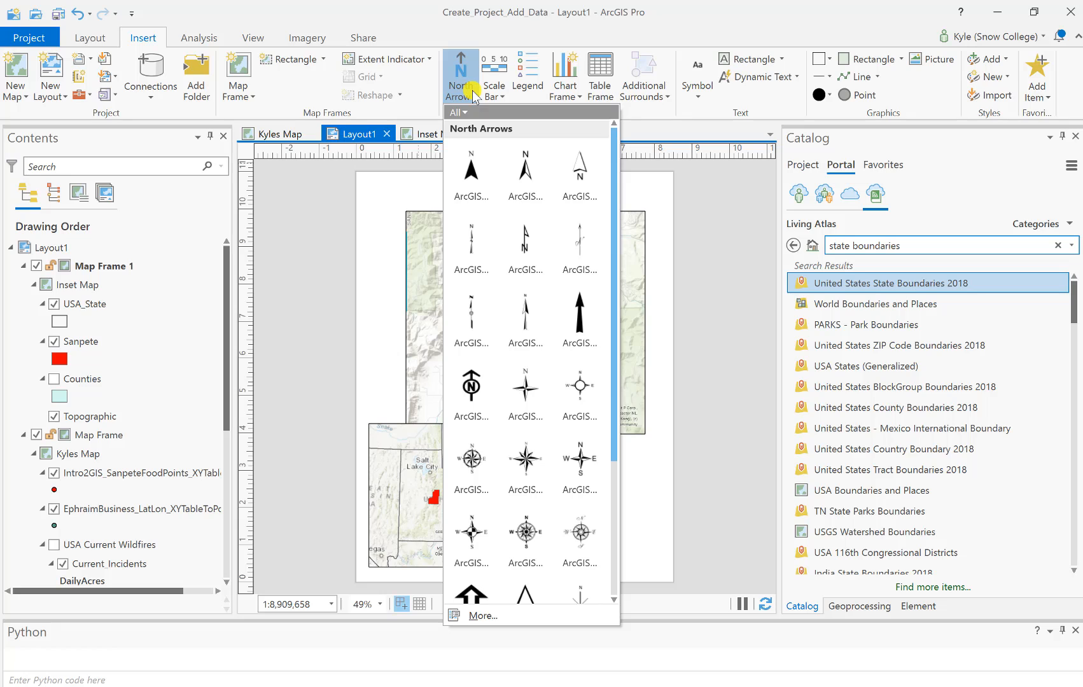
pyautogui.click(470, 243)
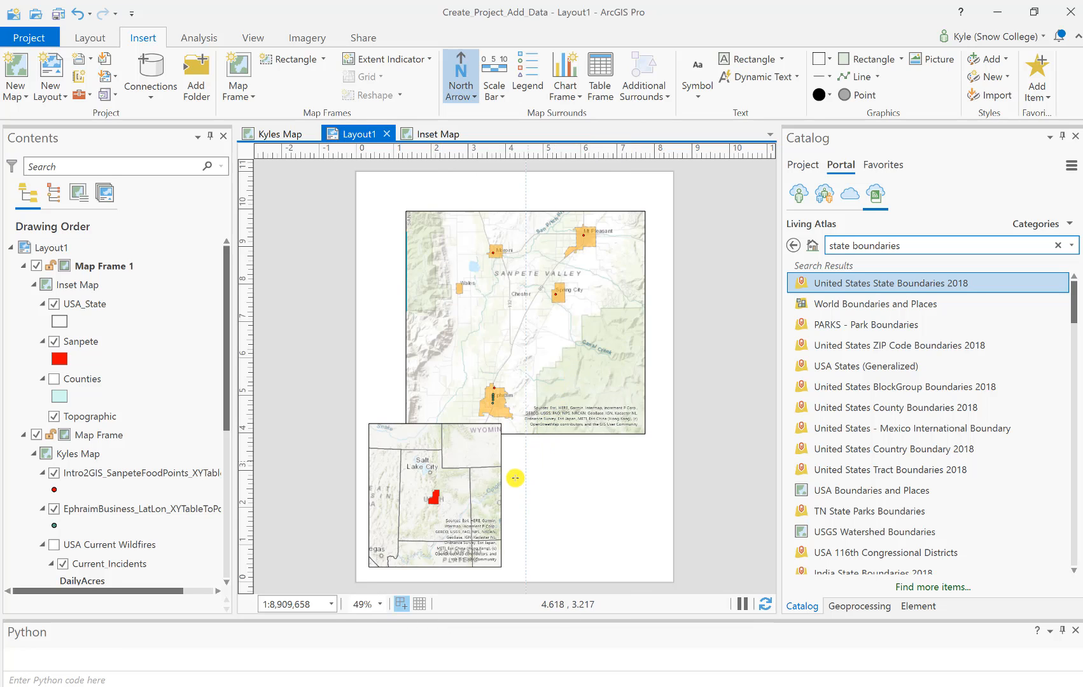
pyautogui.moveTo(519, 452); pyautogui.dragTo(542, 503)
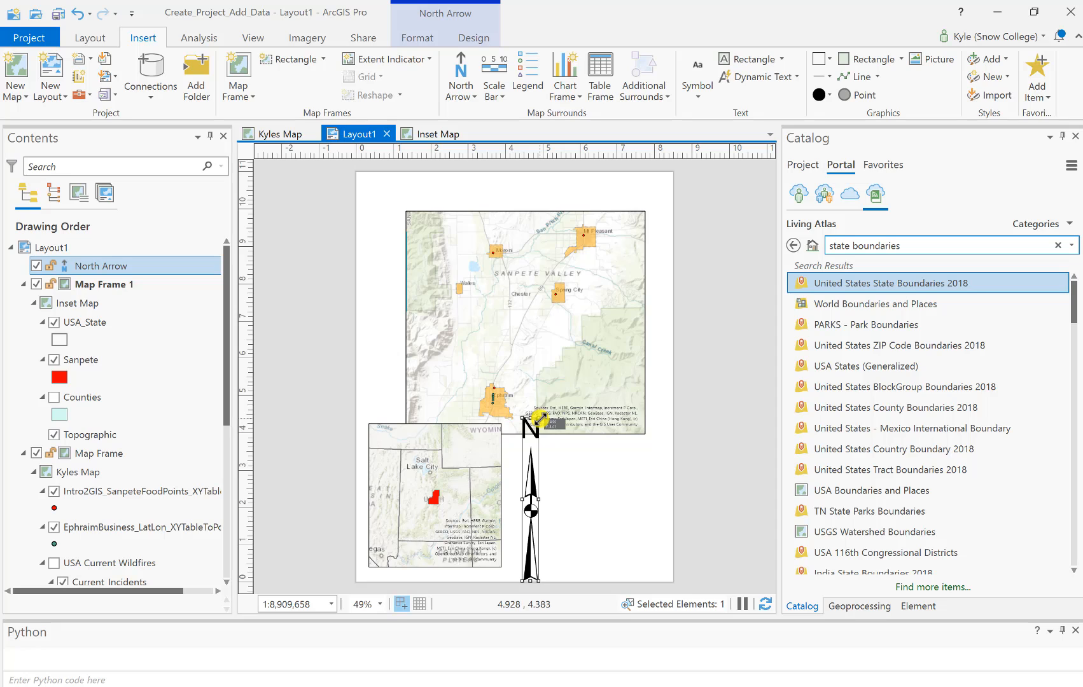
pyautogui.moveTo(537, 420); pyautogui.dragTo(515, 489)
pyautogui.click(563, 514)
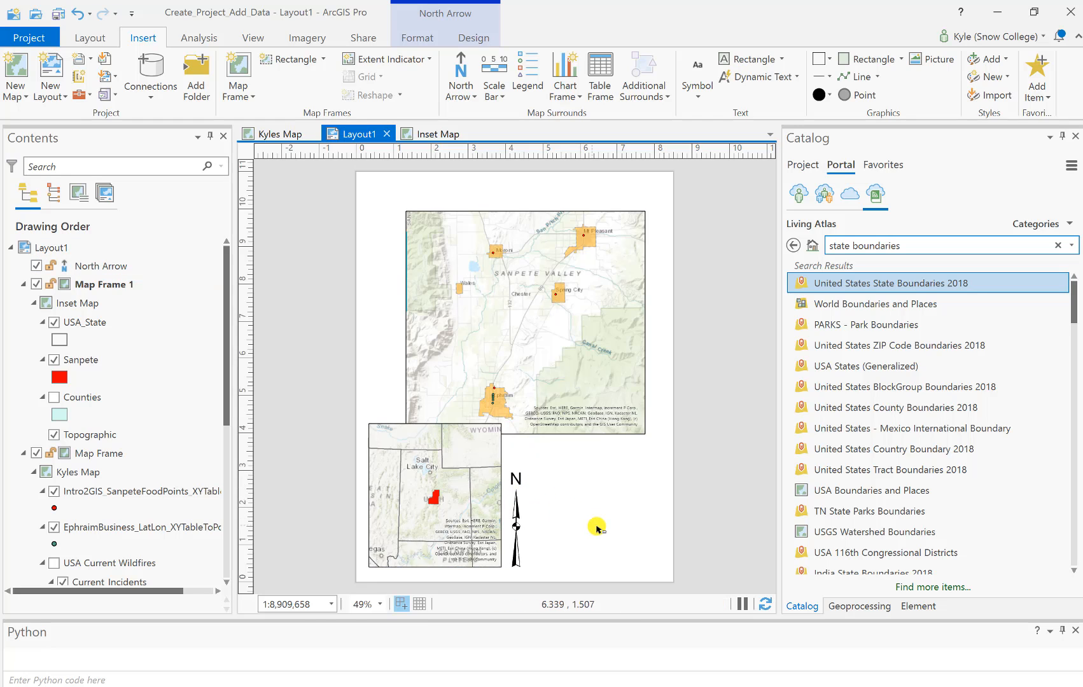
# Move the north arrow onto the main map near its right edge
pyautogui.click(516, 503)
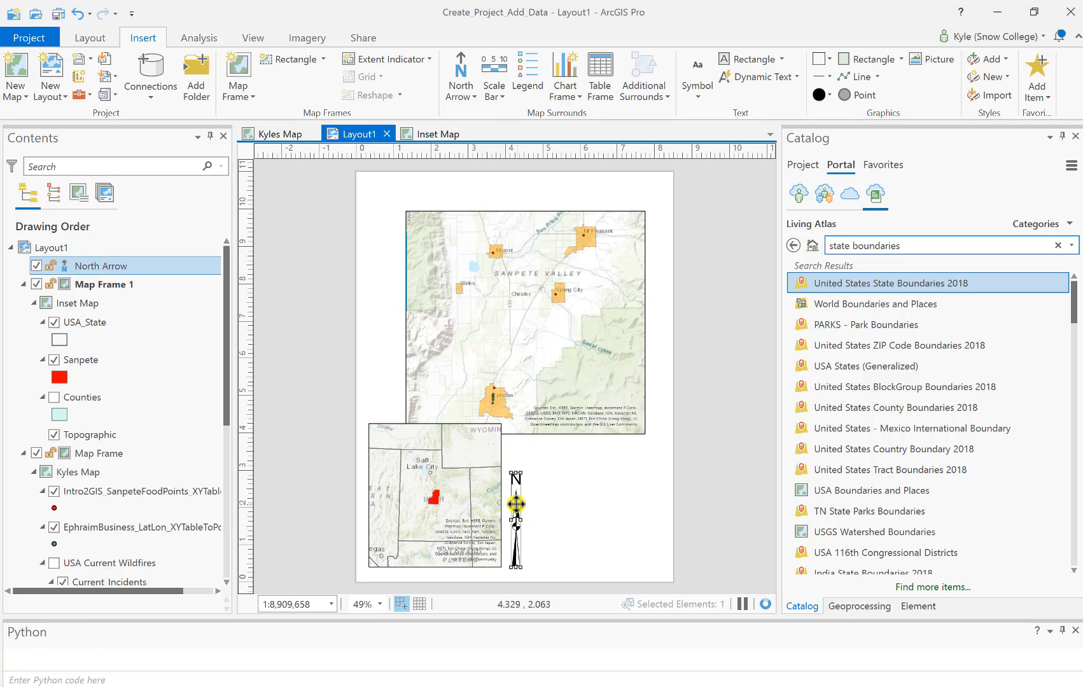
pyautogui.moveTo(515, 504); pyautogui.dragTo(623, 291)
pyautogui.moveTo(624, 290); pyautogui.dragTo(624, 291)
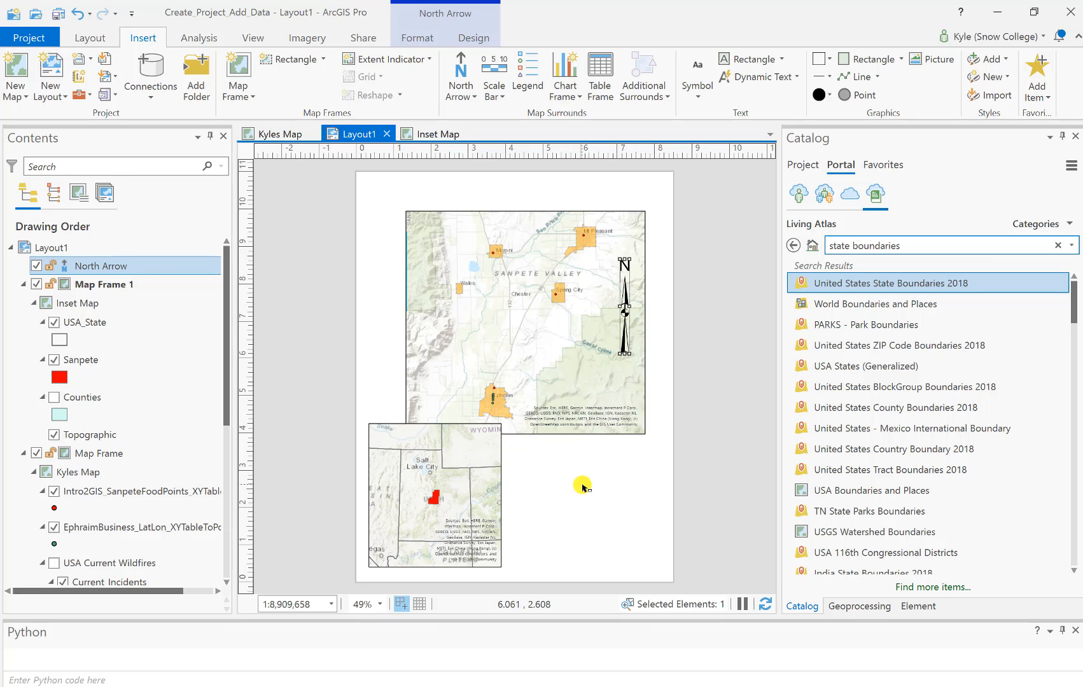
# Insert an imperial Stepped Scale Line just below the main map, to the right of the inset frame
pyautogui.click(501, 97)
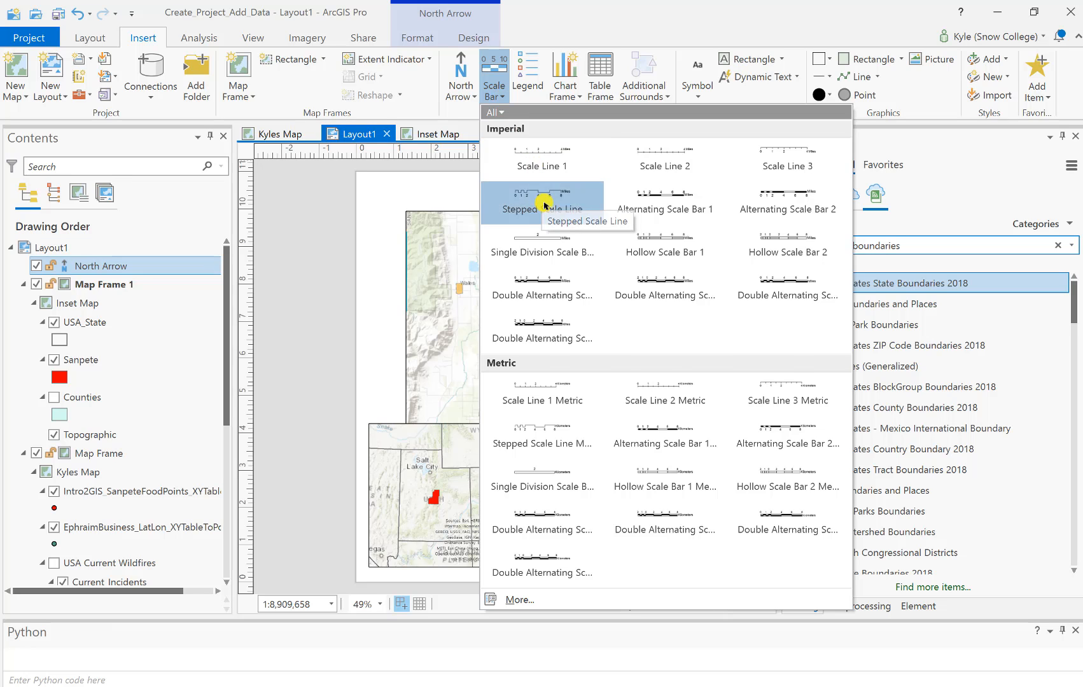
pyautogui.click(543, 200)
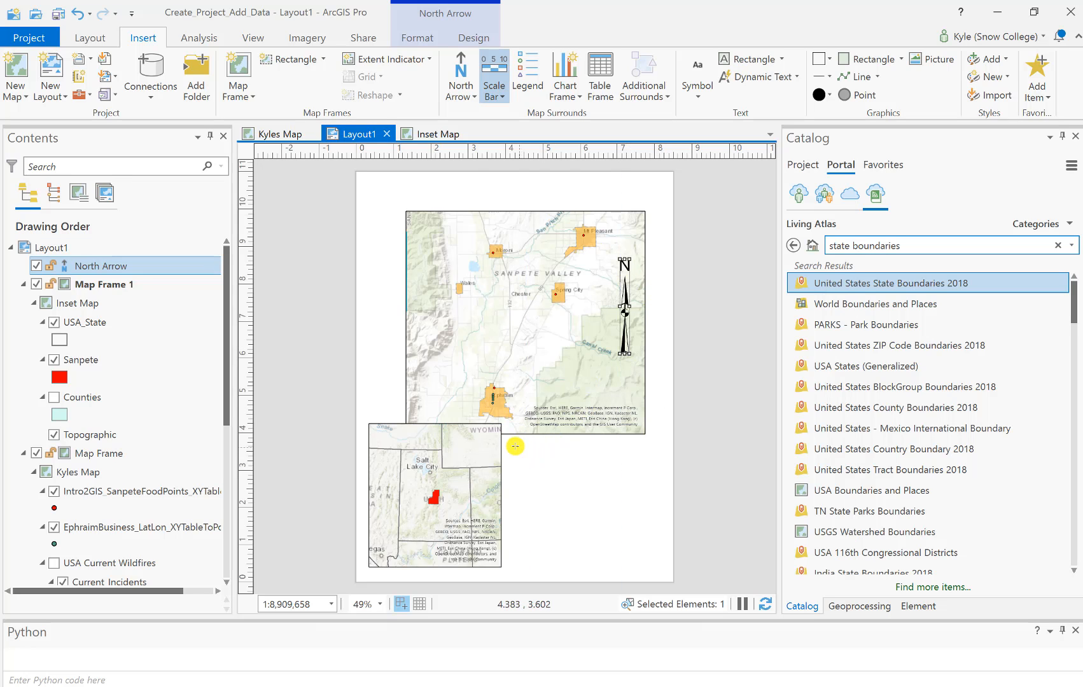
pyautogui.moveTo(514, 445); pyautogui.dragTo(639, 463)
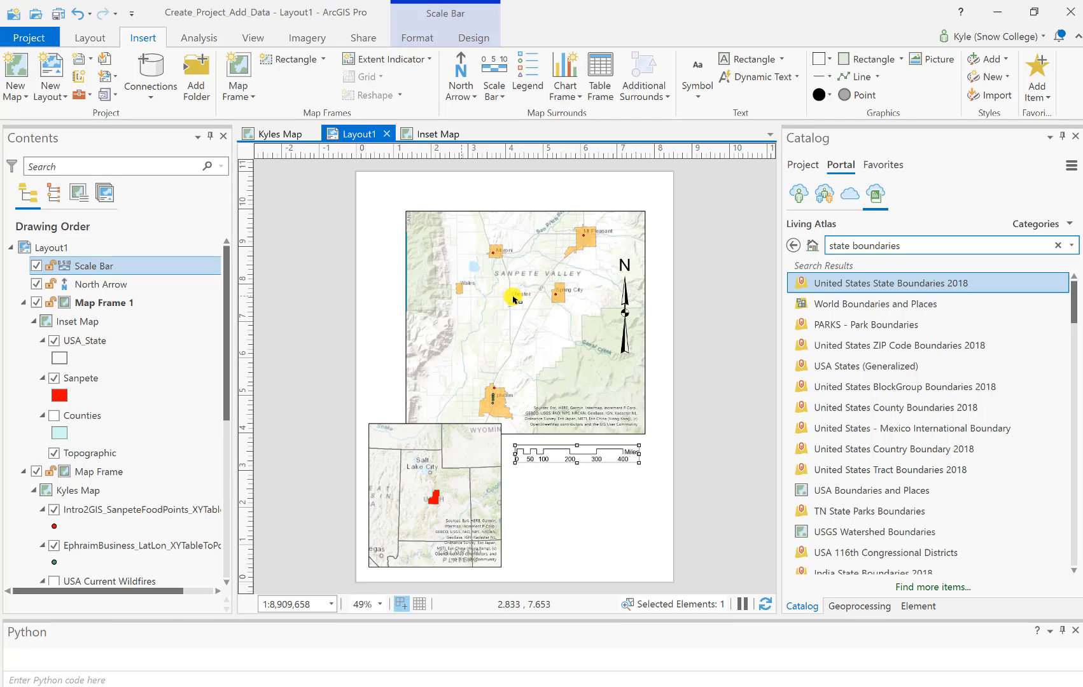
# Link the scale bar to the main map by setting its map frame to Map Frame
pyautogui.rightClick(595, 455)
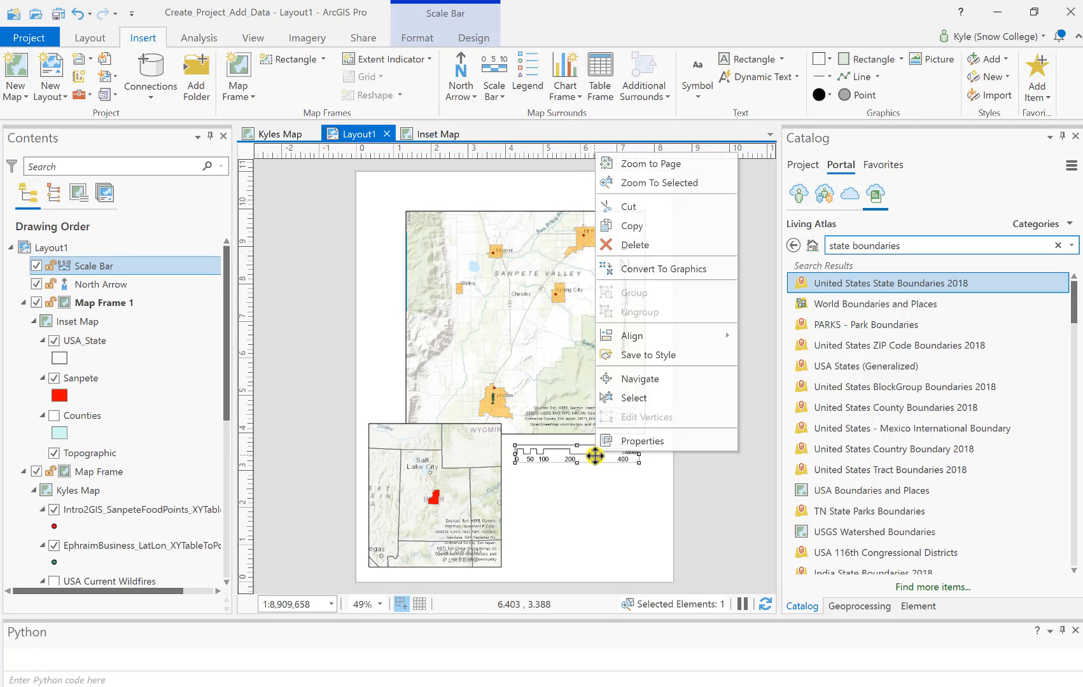
pyautogui.click(655, 440)
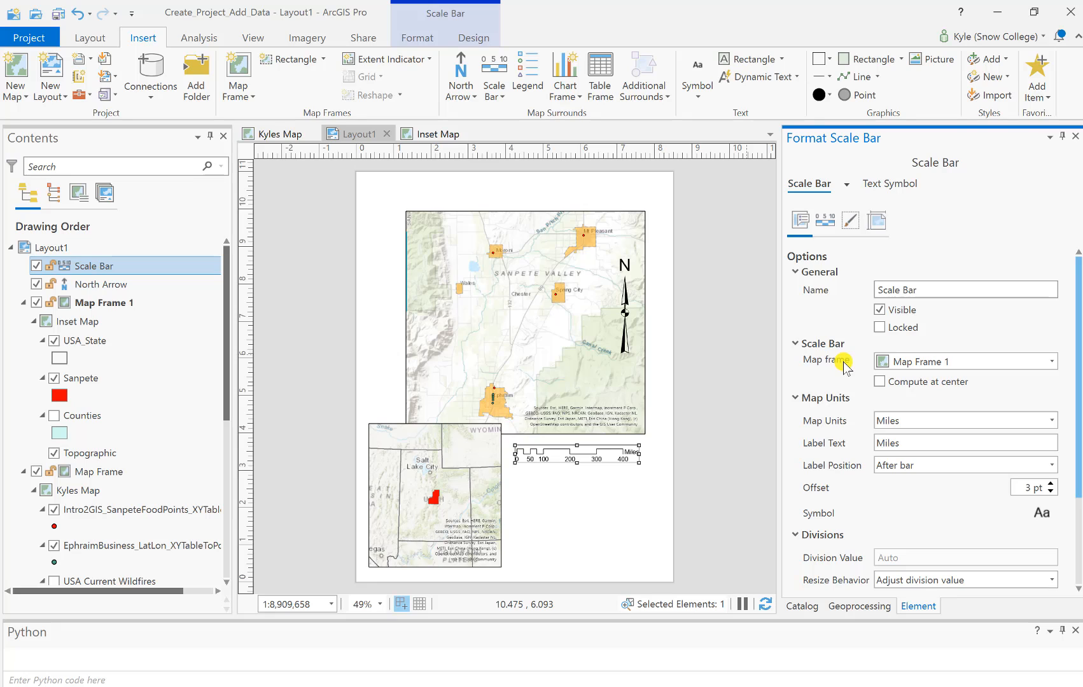
pyautogui.click(1051, 363)
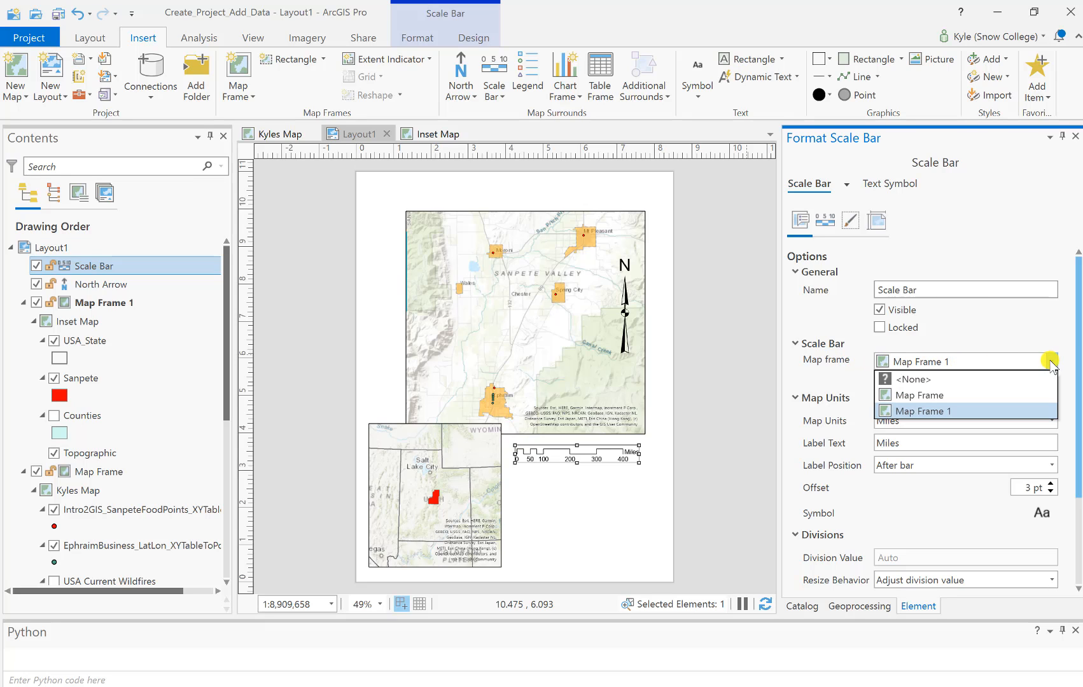
pyautogui.click(976, 398)
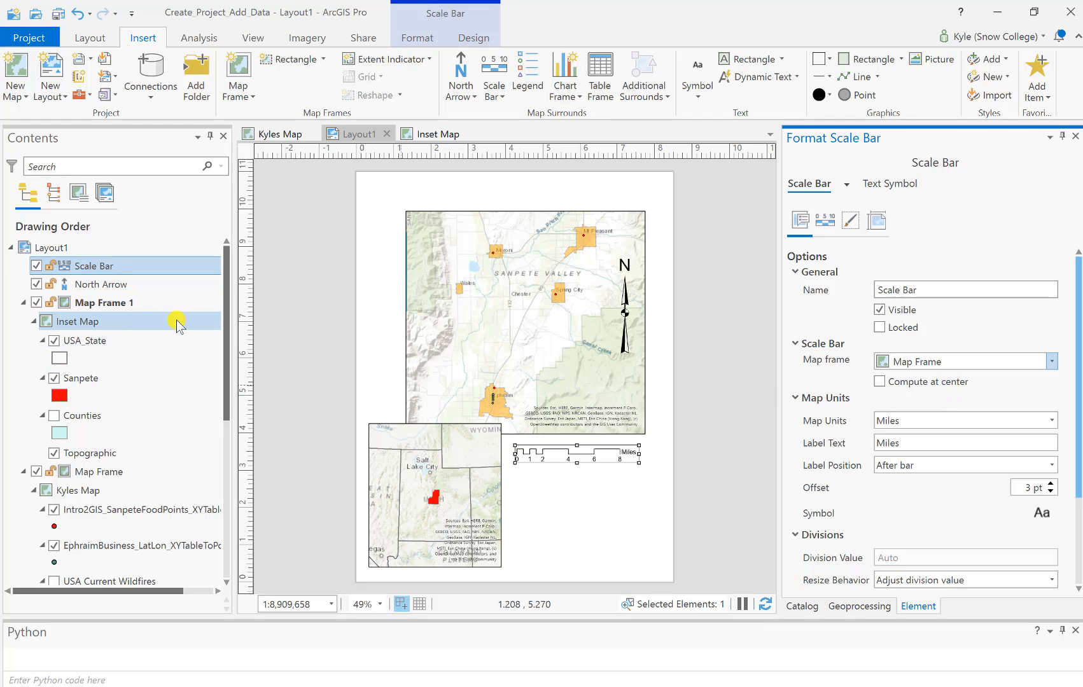
pyautogui.scroll(-2, 193, 320)
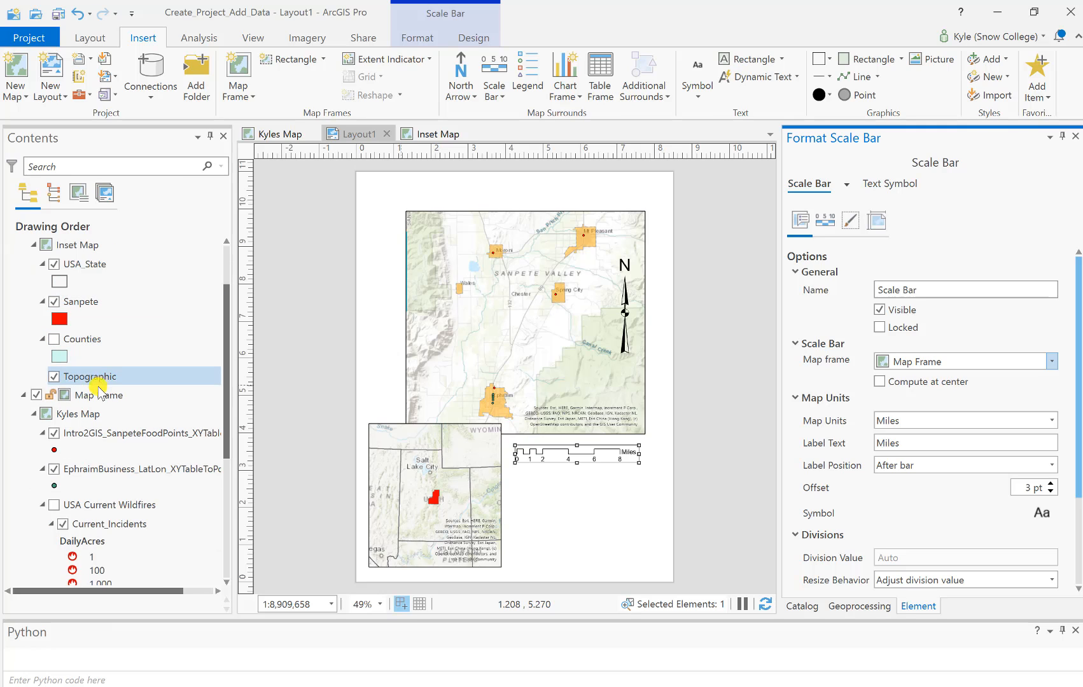
# Shift the scale bar slightly toward the inset frame and widen it to reach the main map's right edge
pyautogui.click(88, 414)
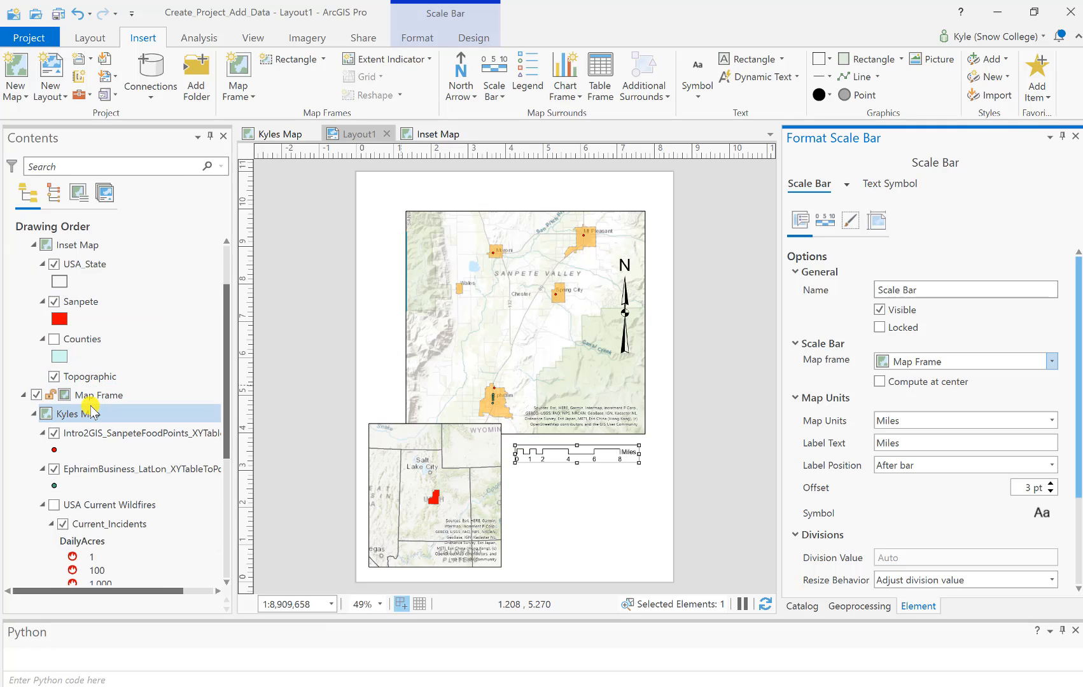
pyautogui.moveTo(548, 450); pyautogui.dragTo(555, 448)
pyautogui.moveTo(632, 458); pyautogui.dragTo(645, 459)
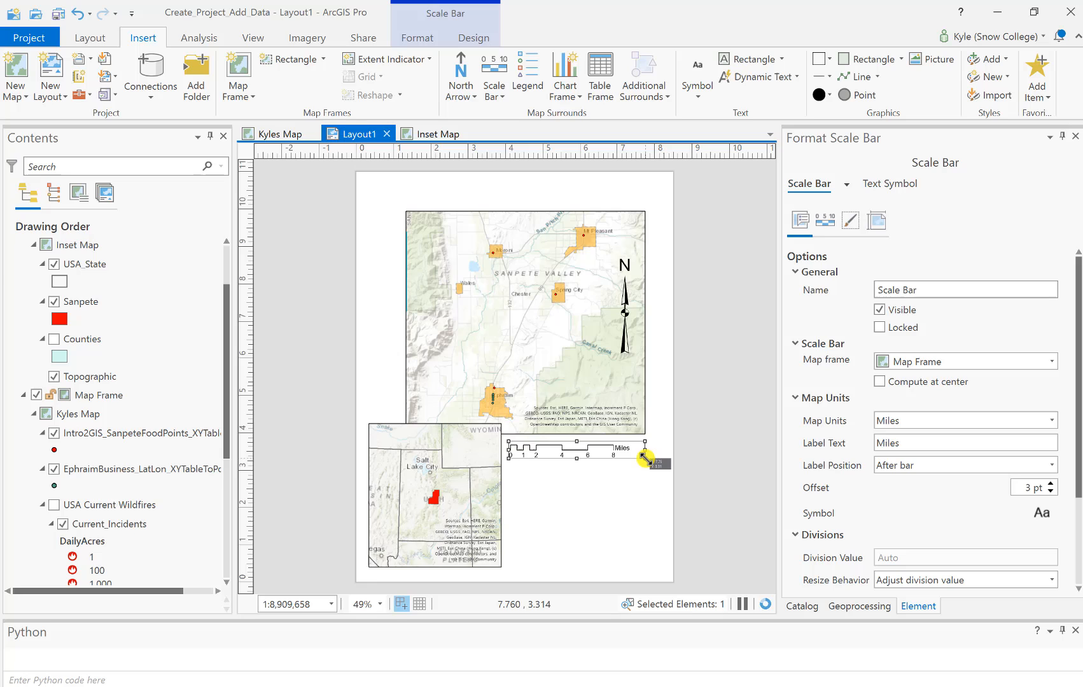
pyautogui.click(551, 487)
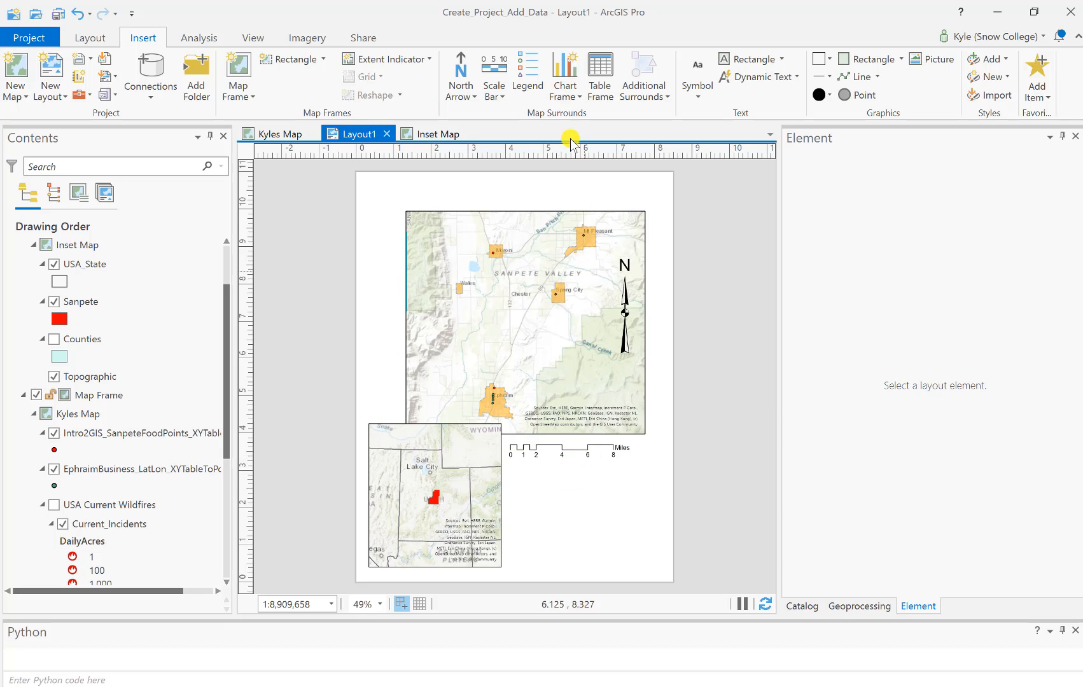
# Insert a legend below the scale bar beside the inset frame, linked to Map Frame with its Legend title shown
pyautogui.click(526, 80)
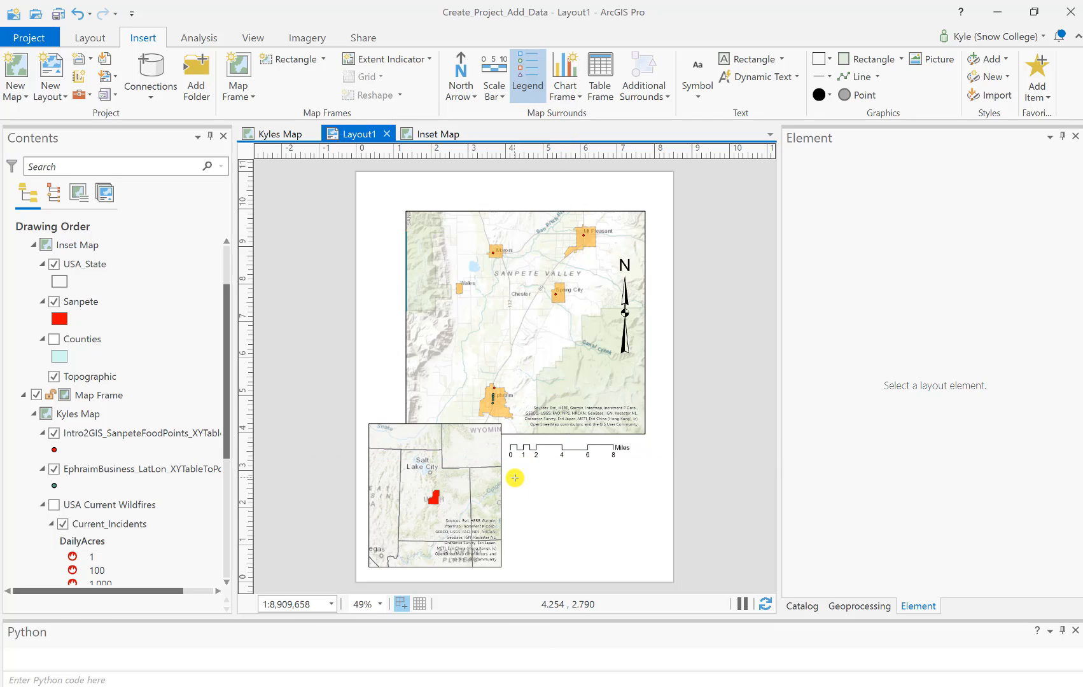
pyautogui.moveTo(513, 478); pyautogui.dragTo(644, 559)
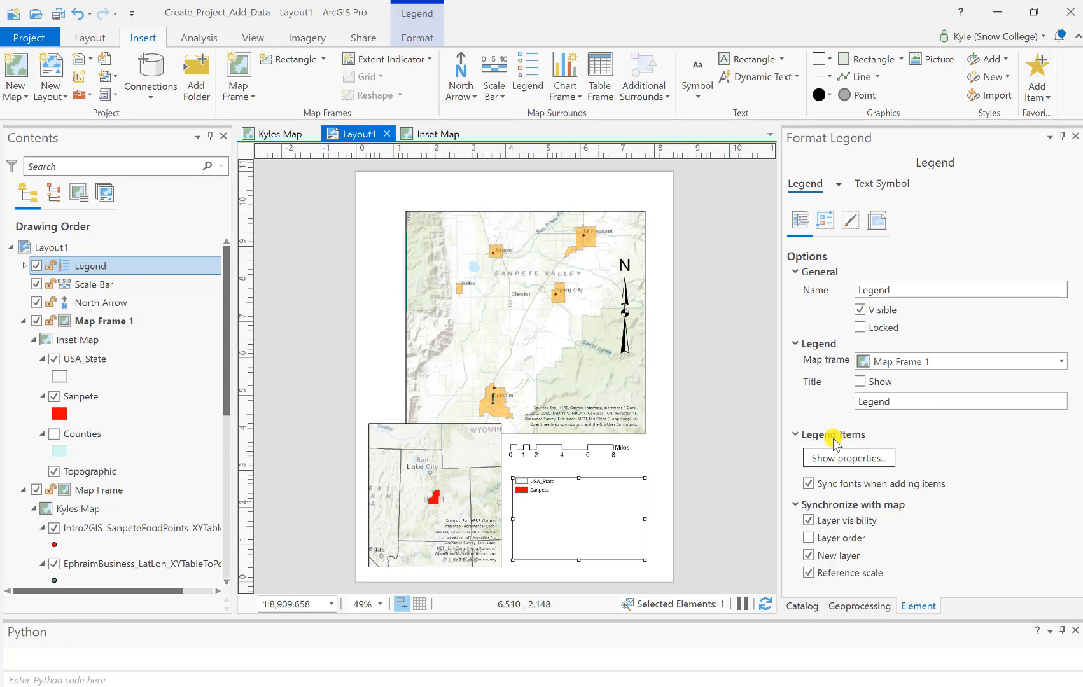
pyautogui.click(1061, 363)
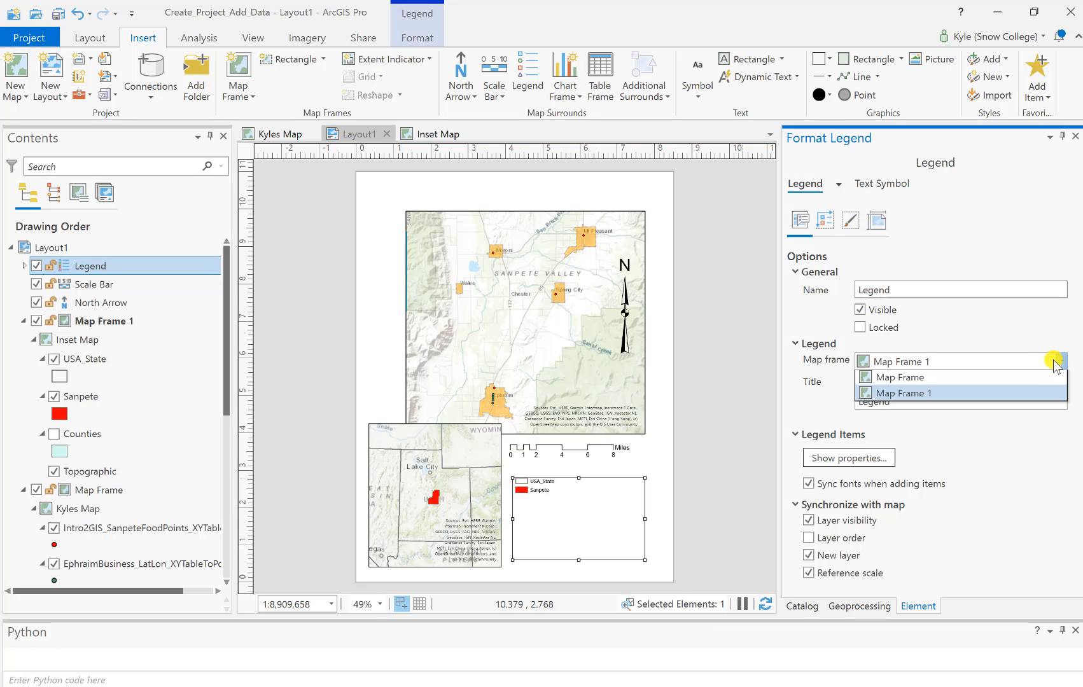
pyautogui.click(970, 395)
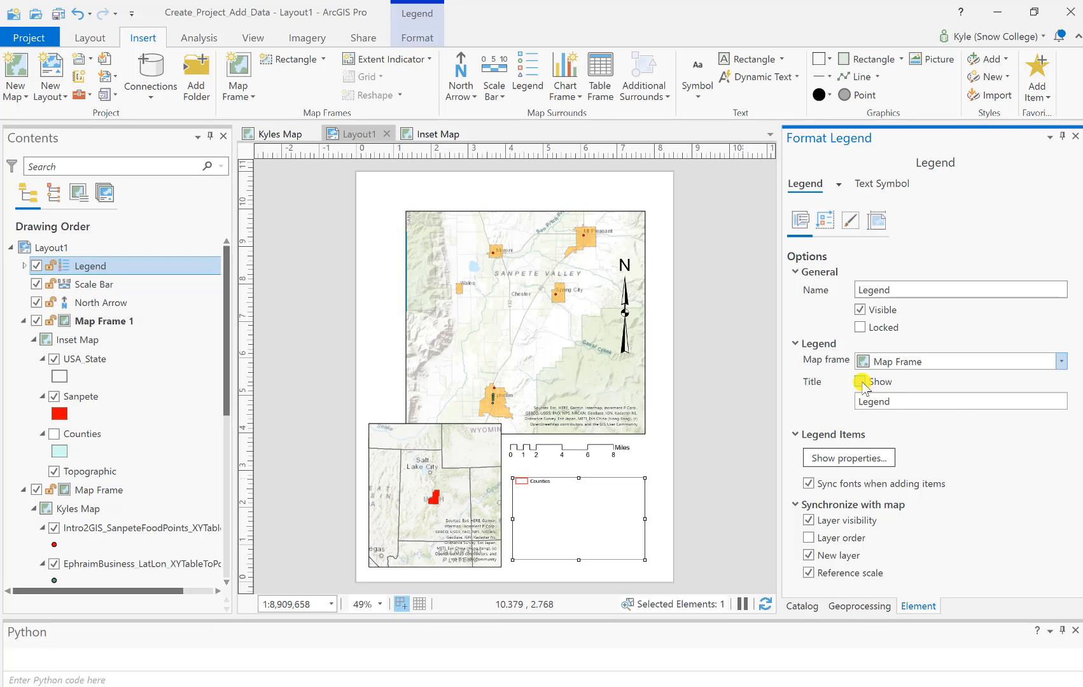
pyautogui.click(861, 381)
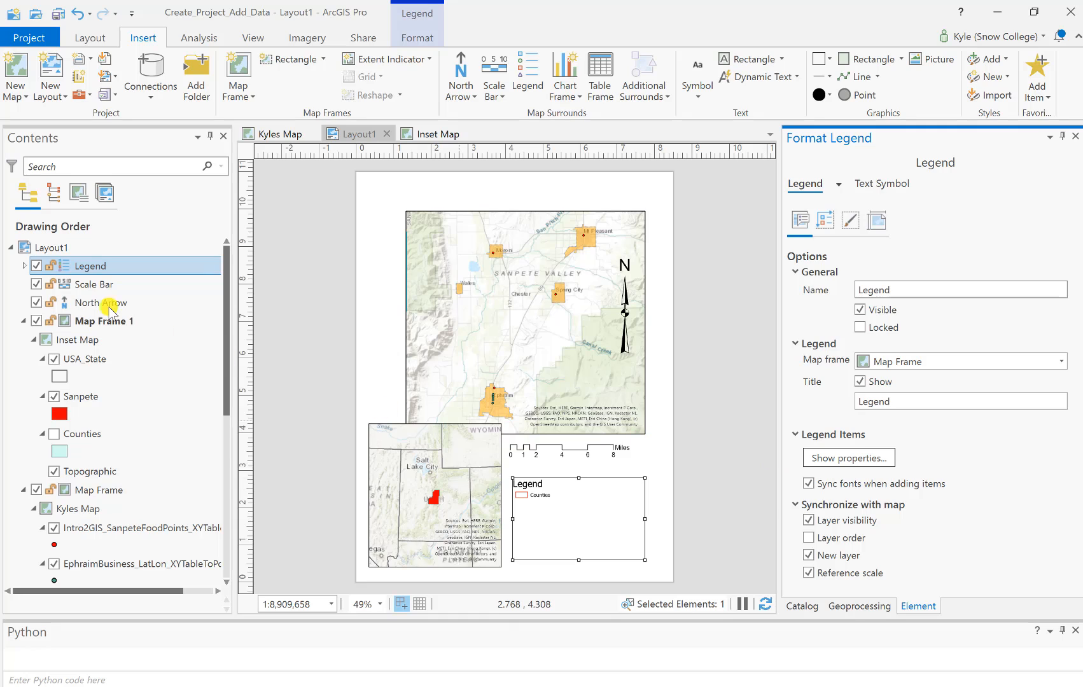
# Add the Intro2GIS_SanpeteFoodPoints and EphraimBusiness_LatLon point layers from Kyles Map to the legend, above Counties
pyautogui.click(24, 266)
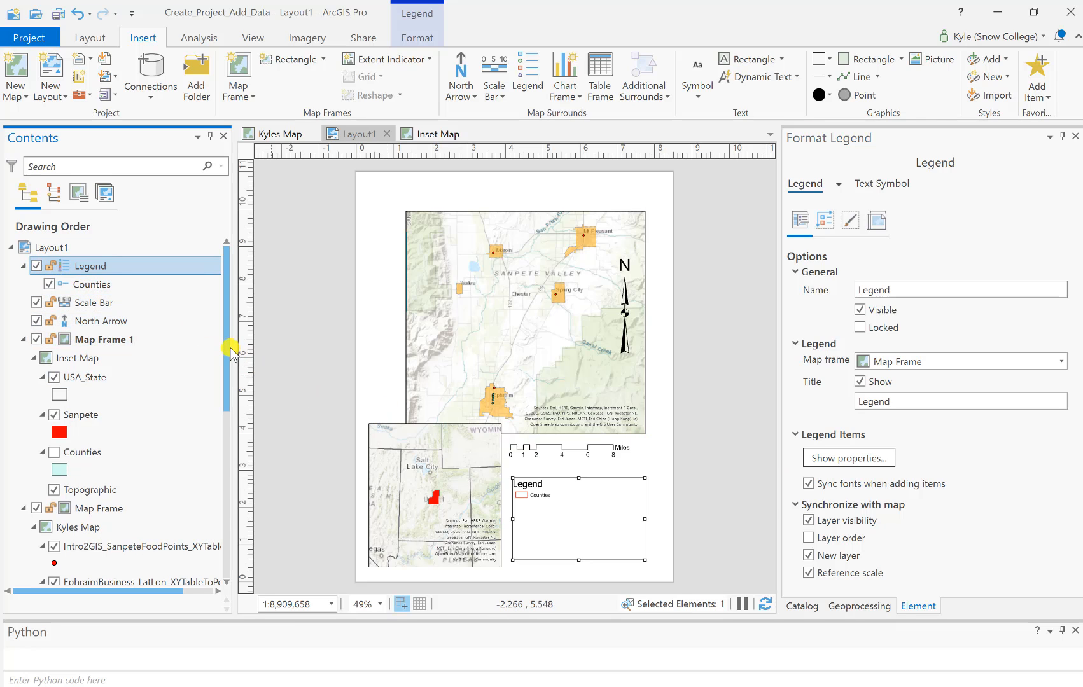
pyautogui.moveTo(227, 342); pyautogui.dragTo(225, 375)
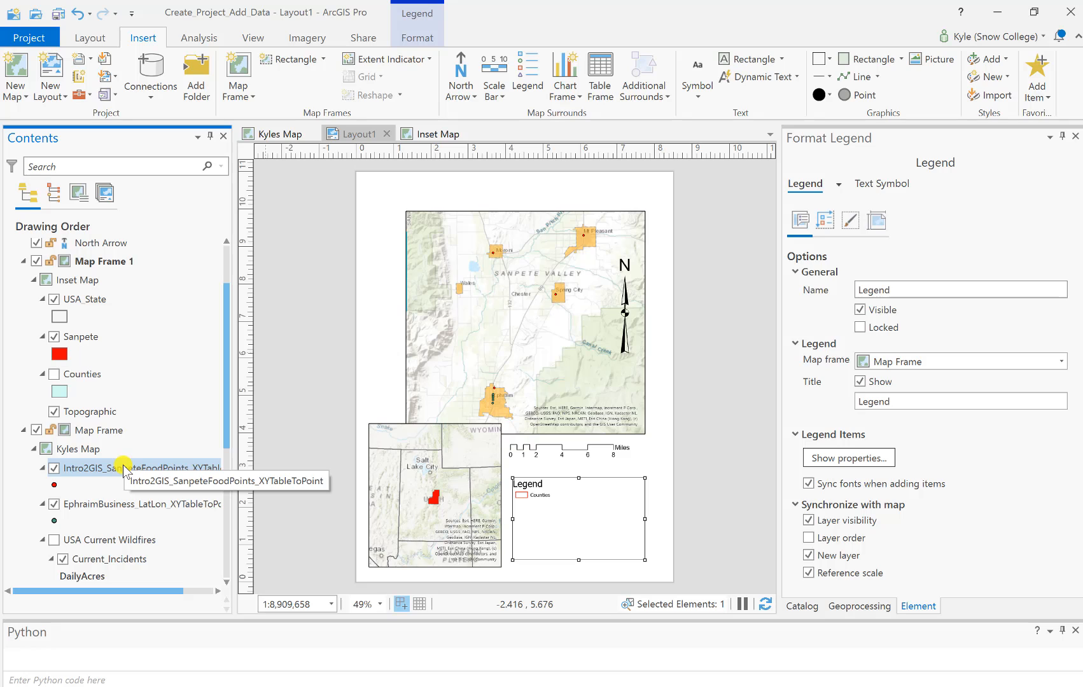
pyautogui.moveTo(120, 471); pyautogui.dragTo(113, 281)
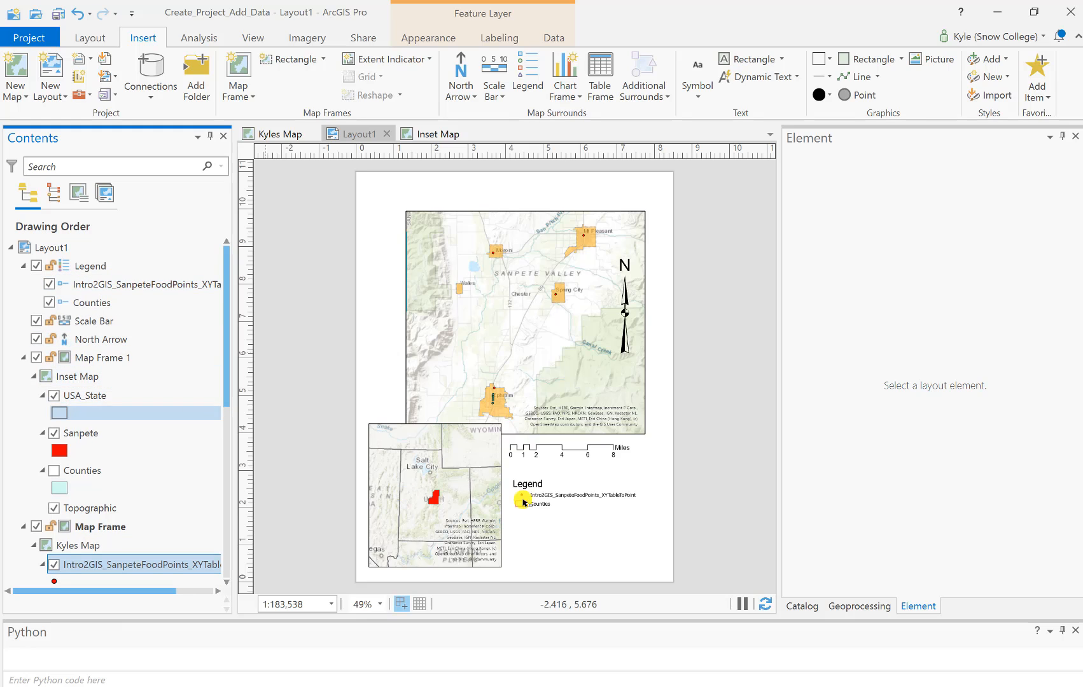
pyautogui.scroll(-1, 166, 470)
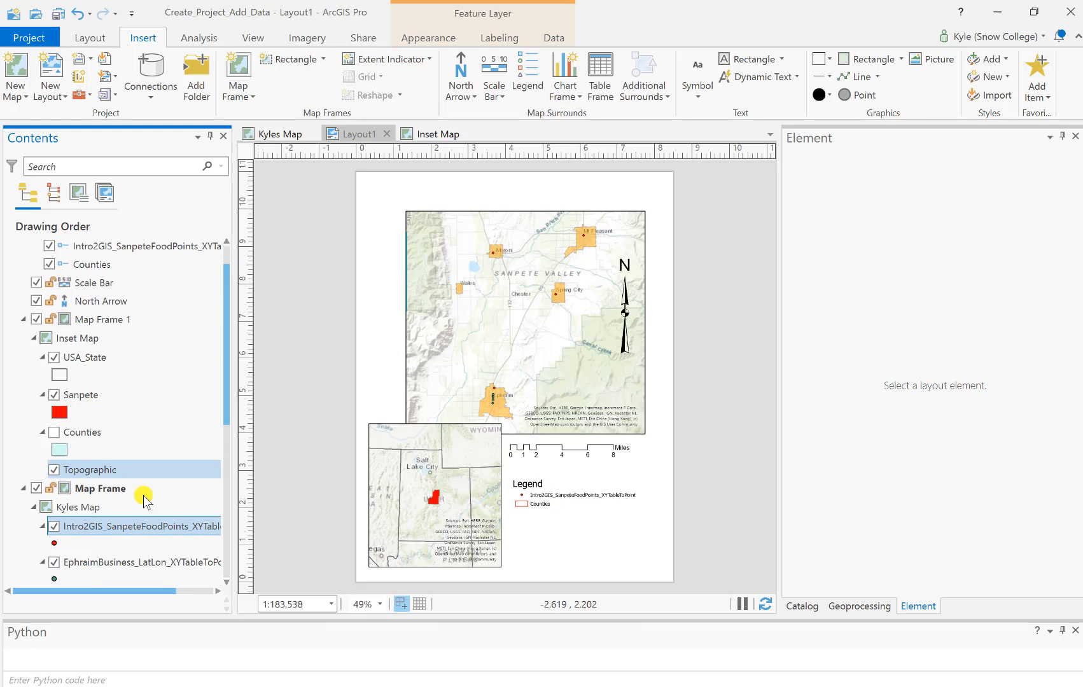
pyautogui.moveTo(94, 563); pyautogui.dragTo(110, 301)
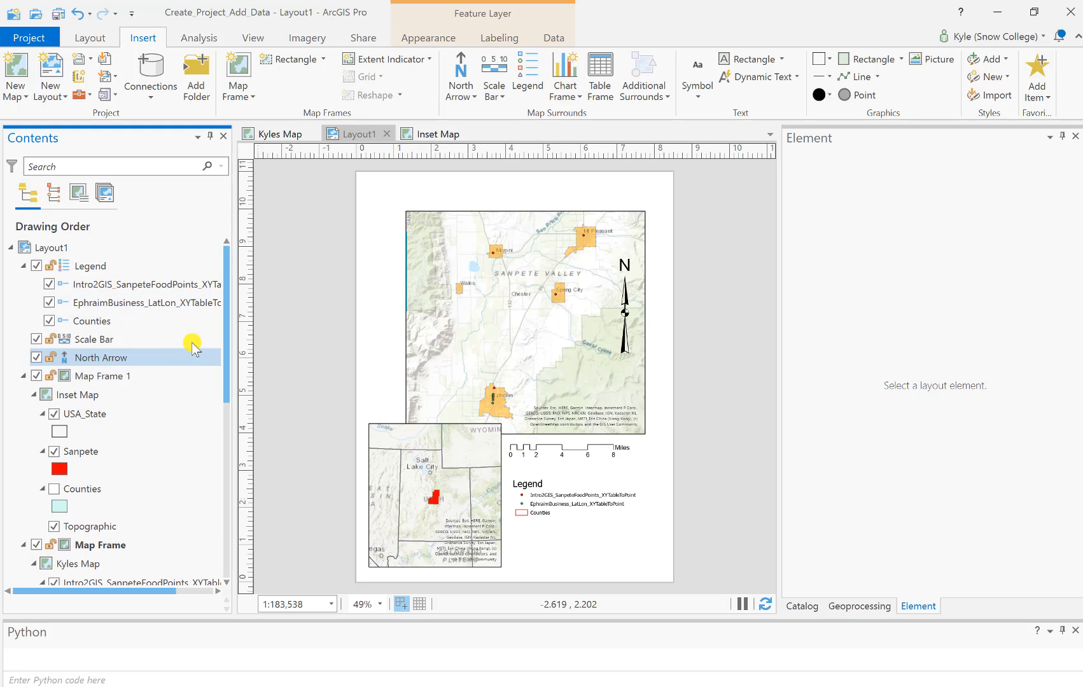
# Add the Utah_Municipal_Boundaries layer to the legend and place it directly above Counties
pyautogui.scroll(-3, 191, 343)
pyautogui.scroll(-5, 193, 345)
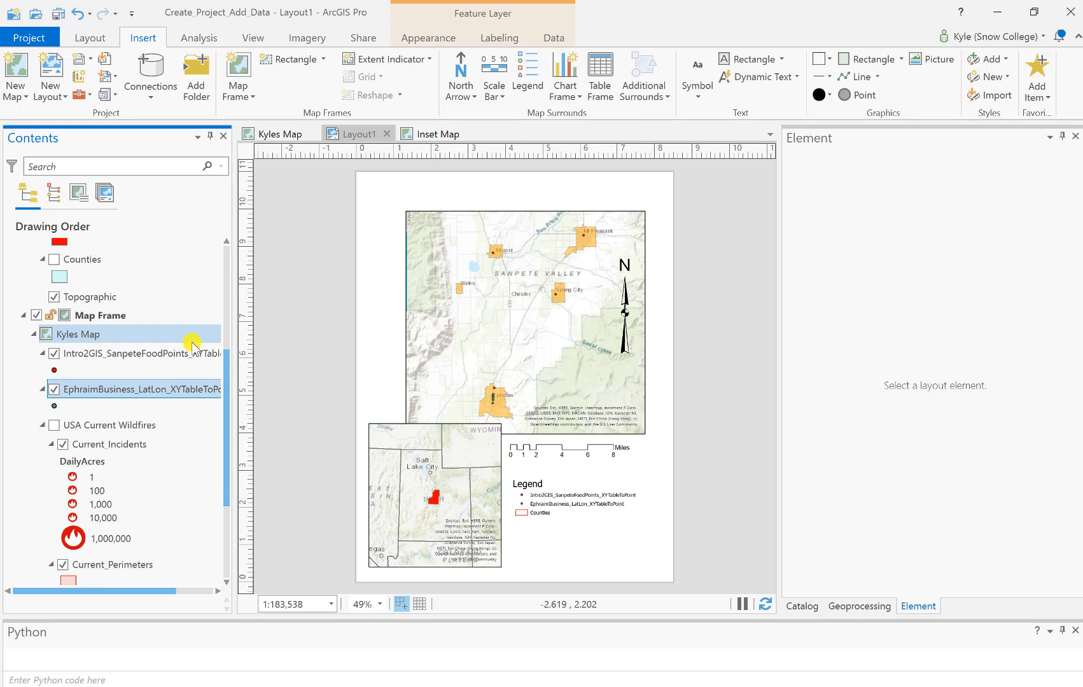
pyautogui.moveTo(136, 522); pyautogui.dragTo(158, 299)
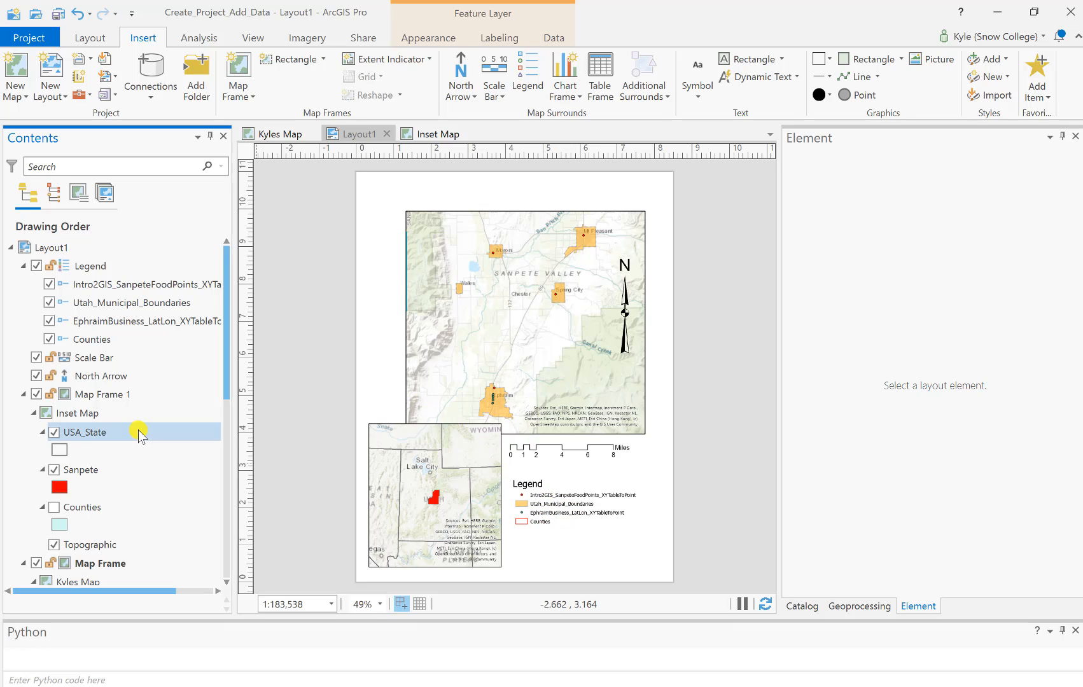
pyautogui.moveTo(130, 306); pyautogui.dragTo(134, 338)
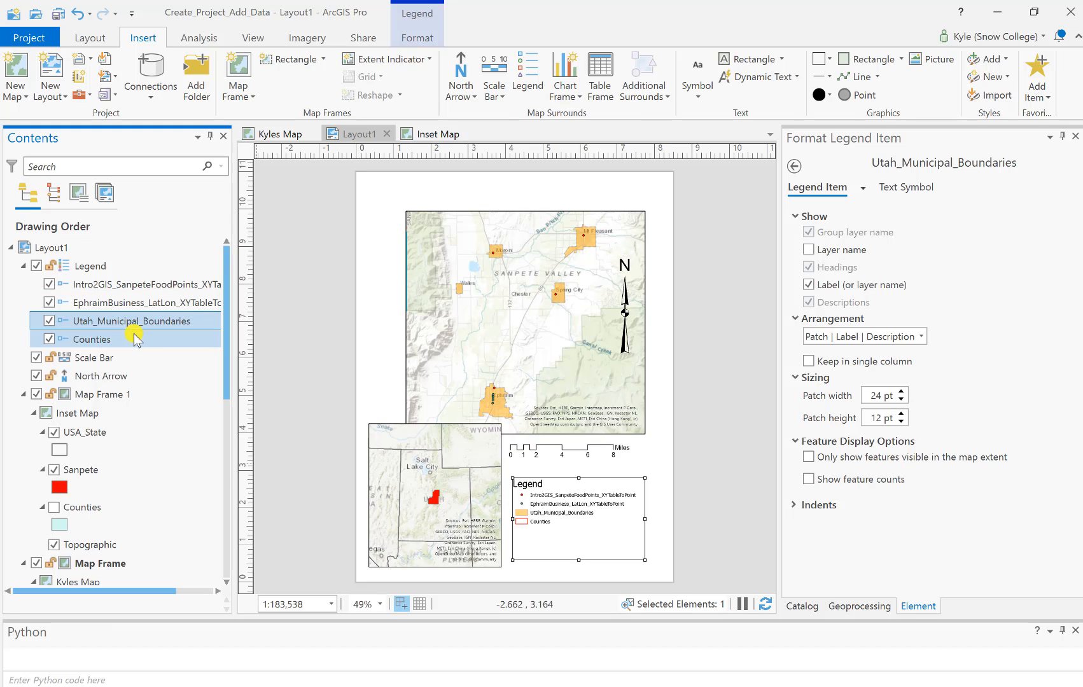
# Rename the Intro2GIS_SanpeteFoodPoints_XYTableToPoint layer in Kyles Map as "Selected Sanpete Restaurants"
pyautogui.scroll(-3, 145, 350)
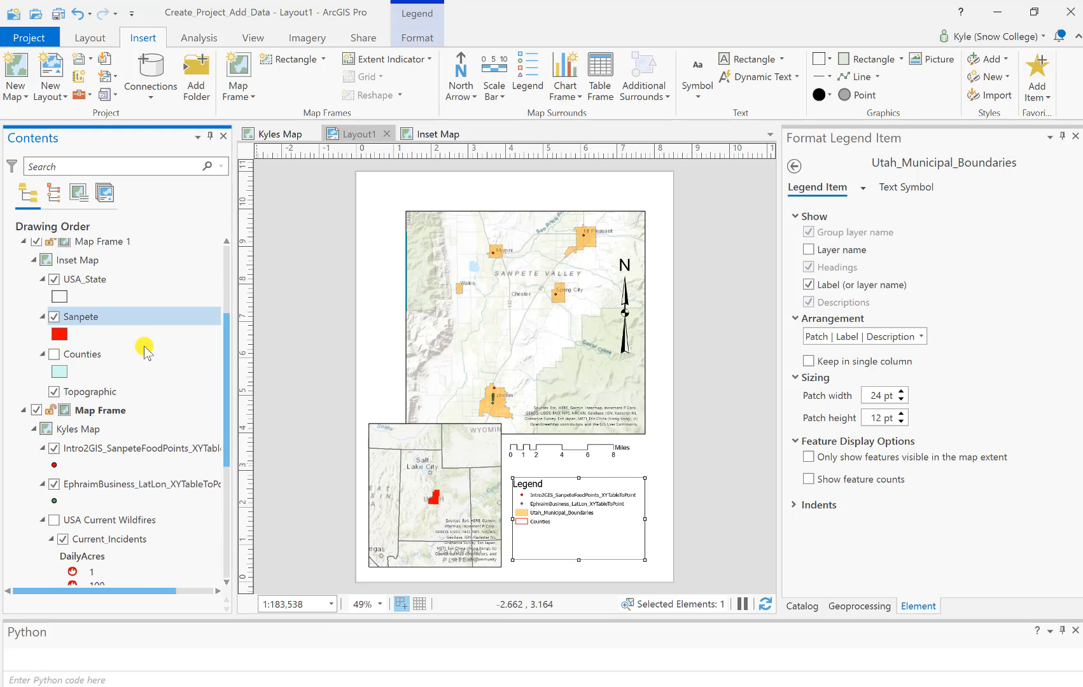
pyautogui.scroll(-2, 140, 369)
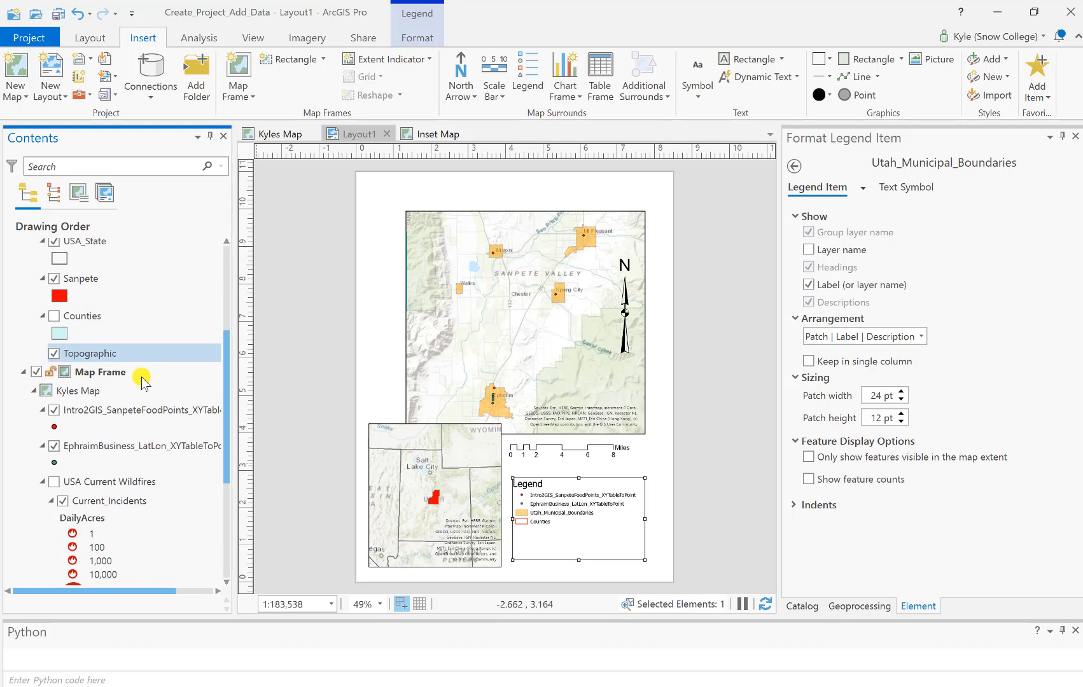
pyautogui.click(136, 412)
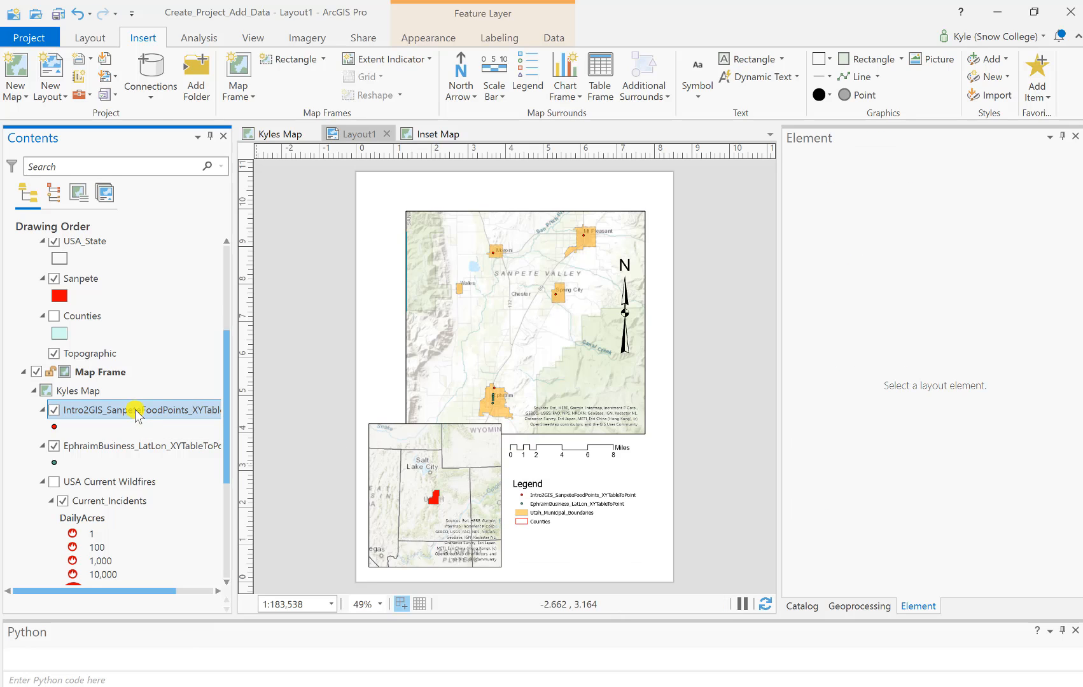
pyautogui.rightClick(136, 414)
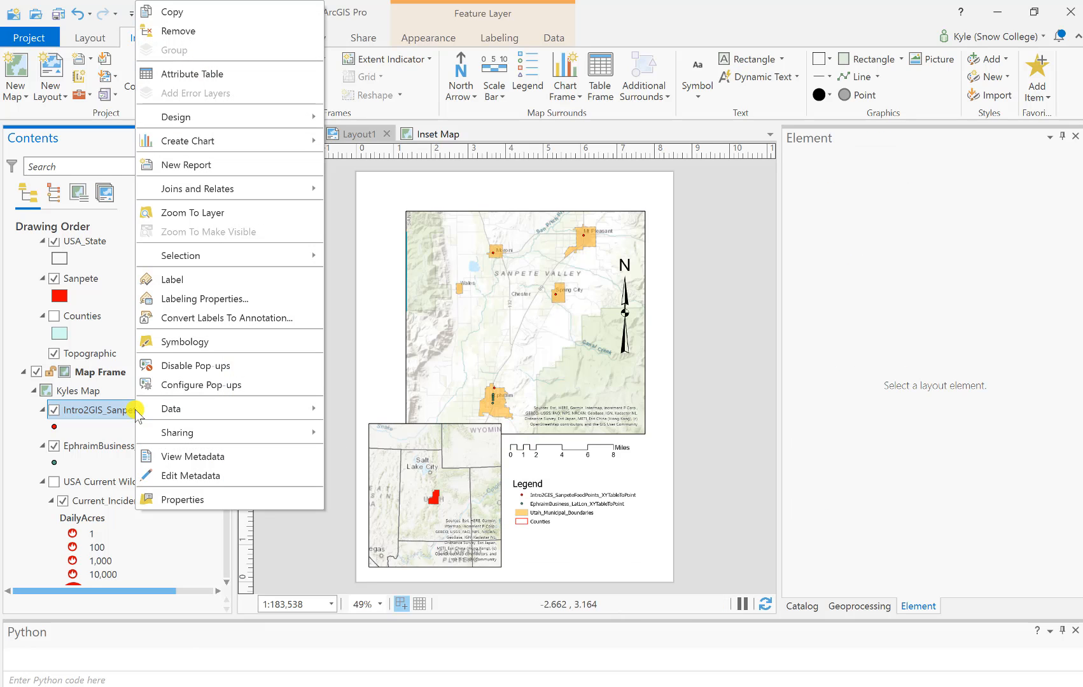
pyautogui.click(182, 501)
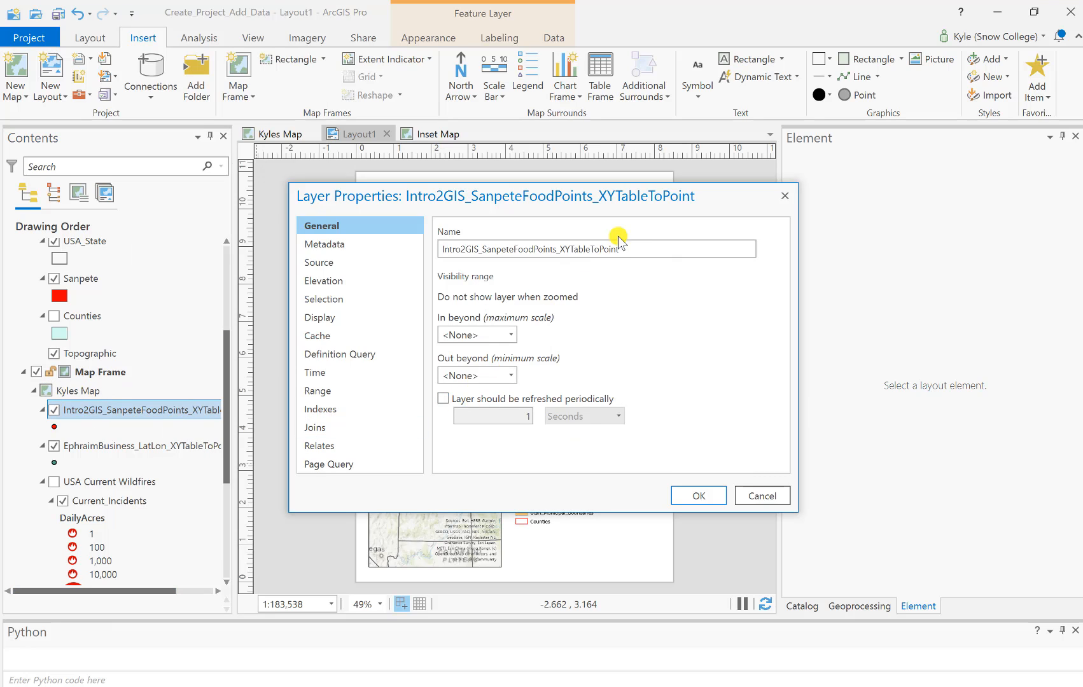
pyautogui.moveTo(620, 249); pyautogui.dragTo(439, 248)
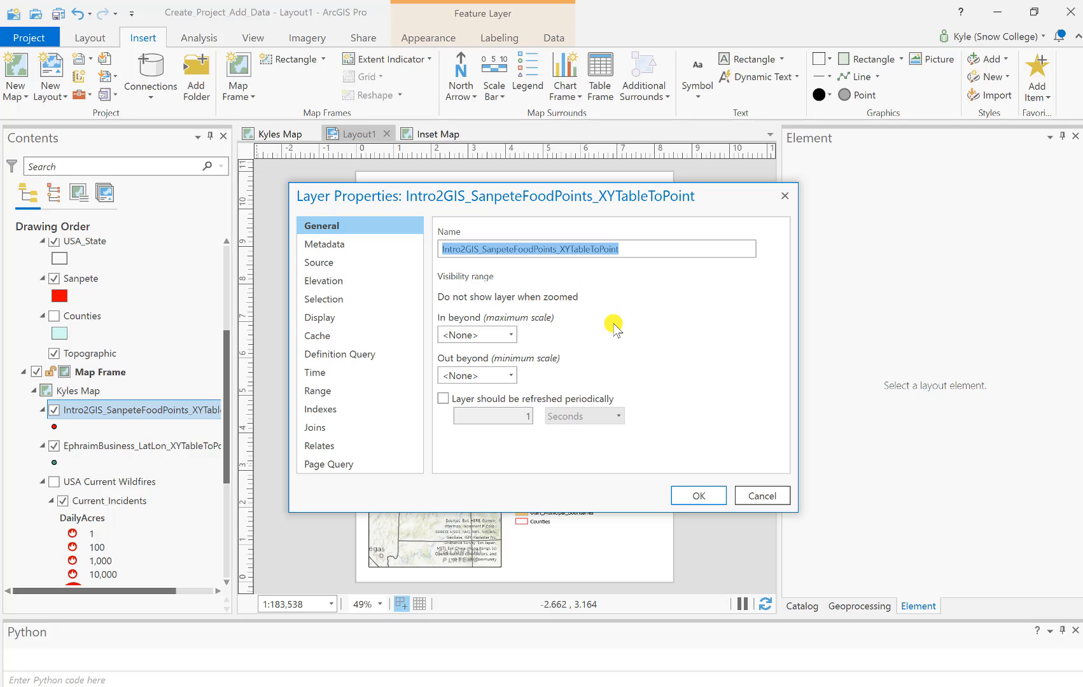
pyautogui.write('Selected Sanpete Restaurants')
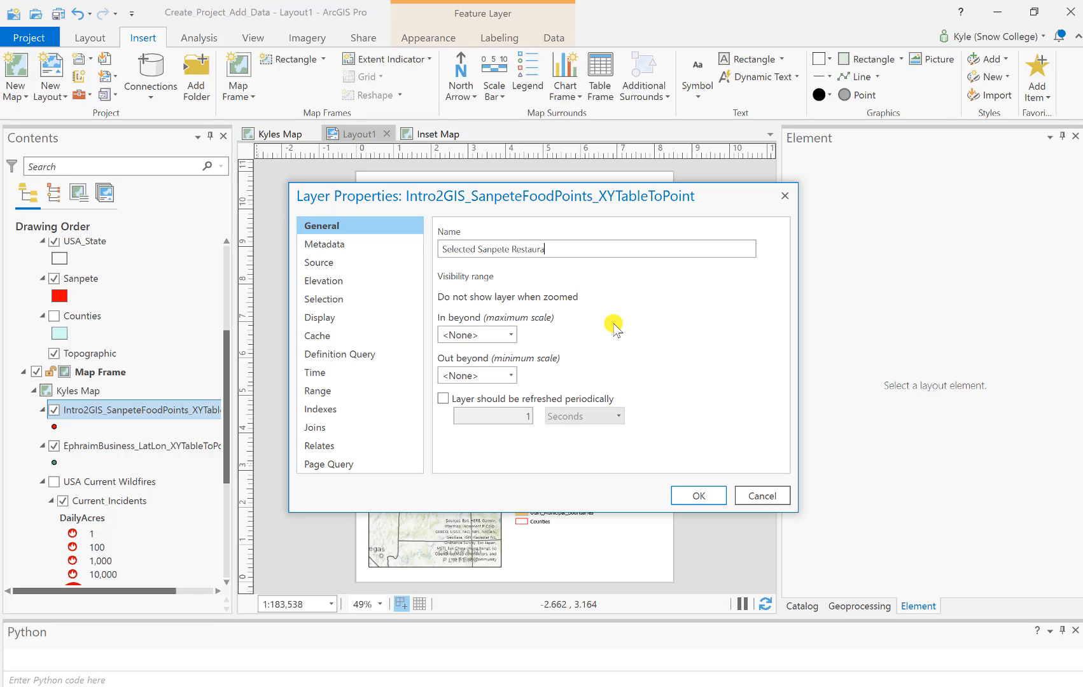
pyautogui.click(693, 494)
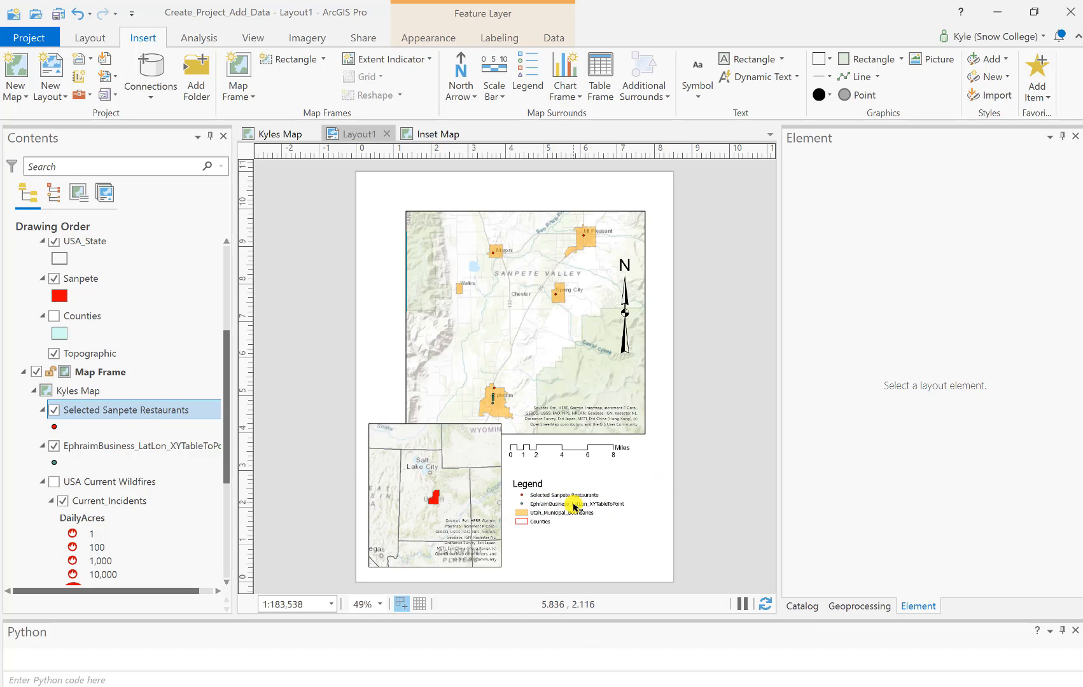
# Rename the EphraimBusiness_LatLon_XYTableToPoint layer as "Select Busineses in Ephraim"
pyautogui.click(138, 447)
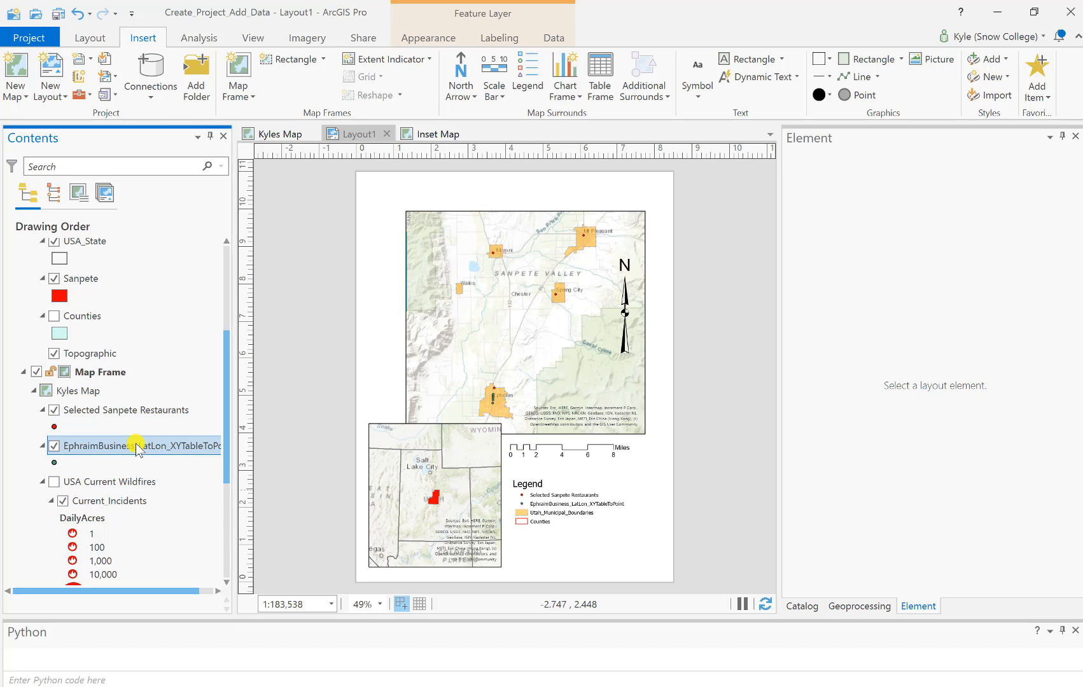
pyautogui.rightClick(138, 448)
pyautogui.click(176, 499)
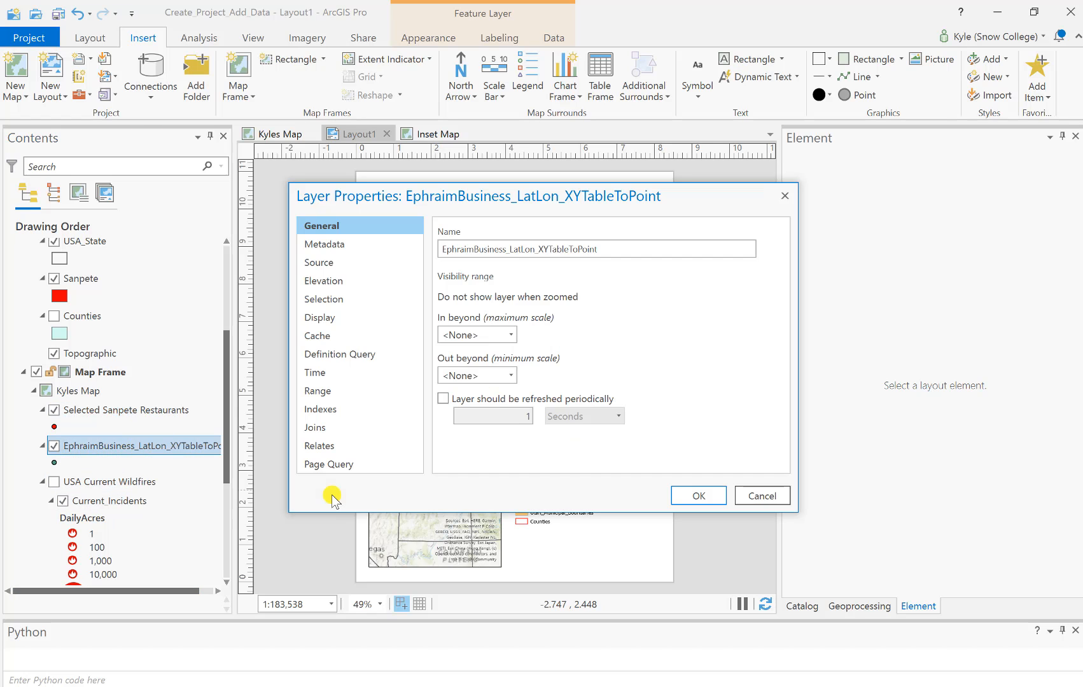
pyautogui.moveTo(608, 249); pyautogui.dragTo(441, 249)
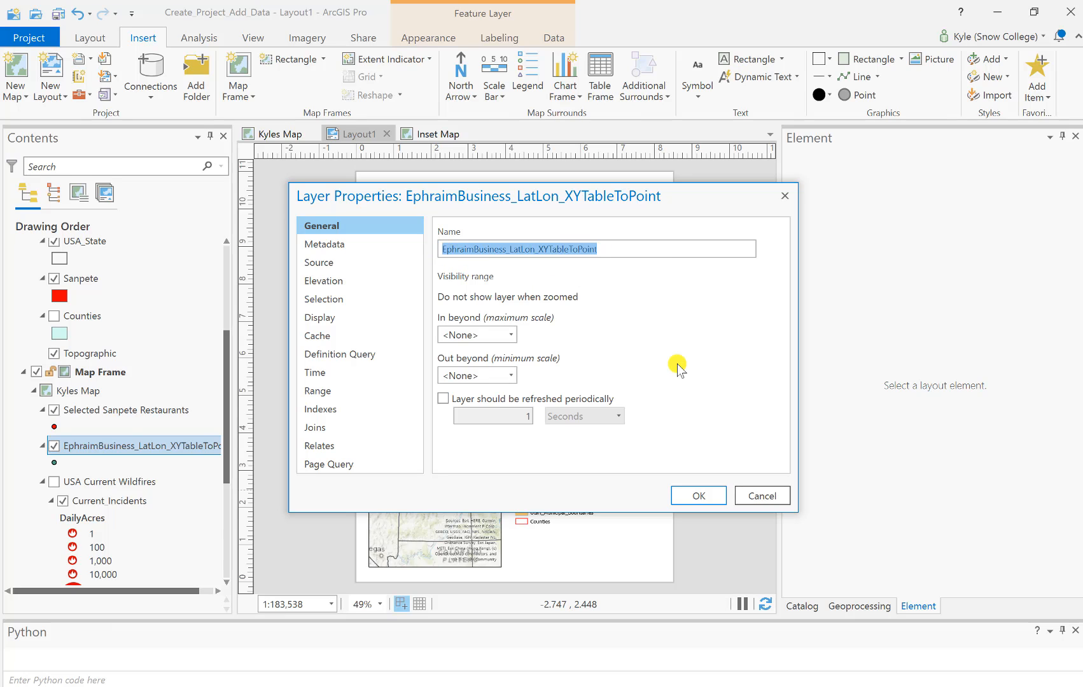
pyautogui.write('Select Businesses in Ephraim')
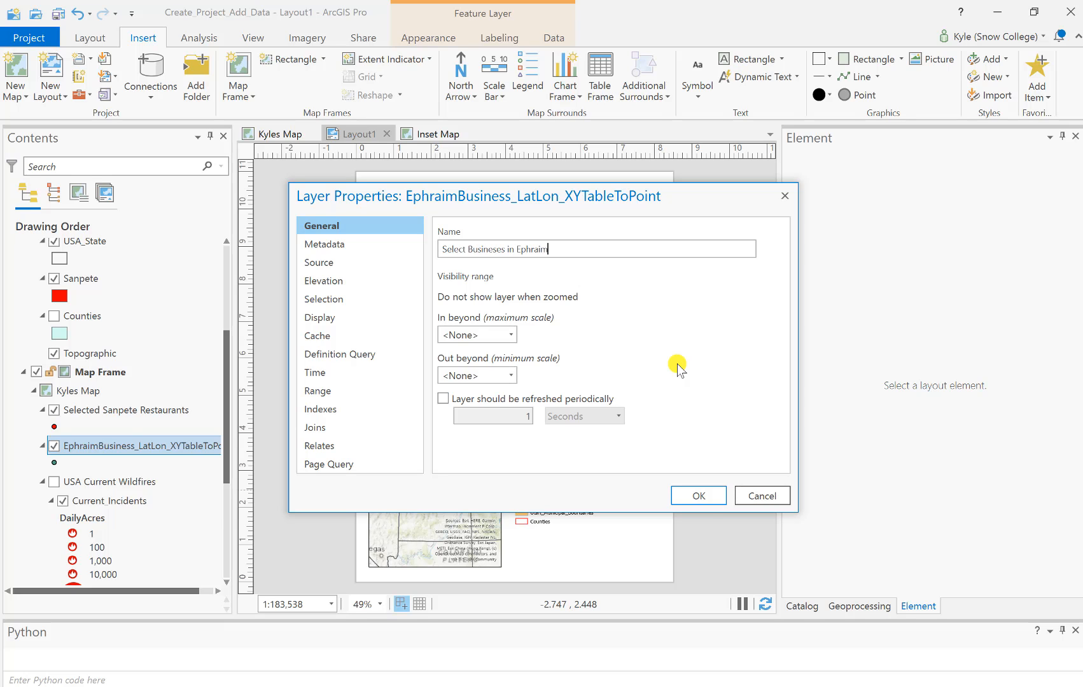
pyautogui.click(699, 496)
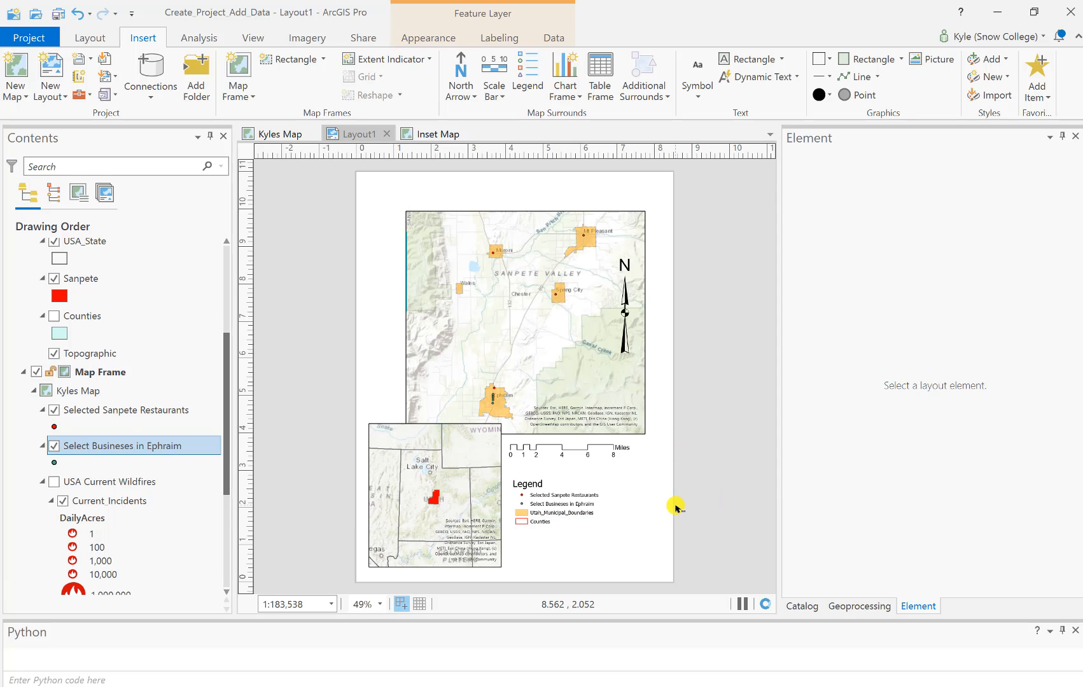
# Rename the Utah_Municipal_Boundaries layer in Kyles Map as "Municipal Boundaries"
pyautogui.scroll(-3, 165, 484)
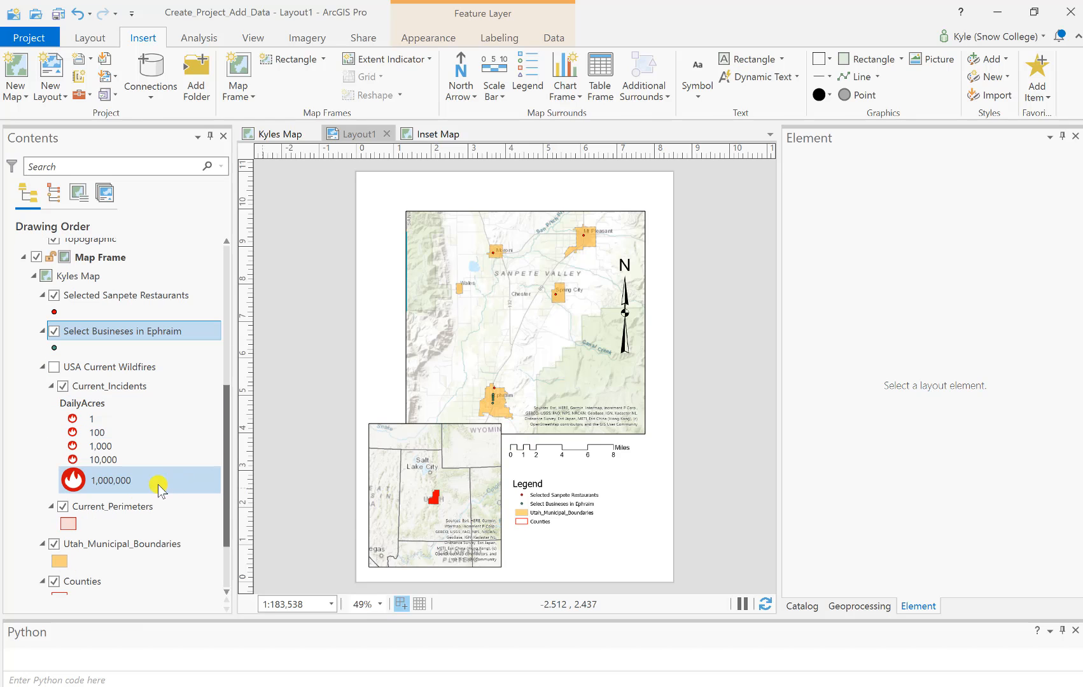
pyautogui.rightClick(121, 543)
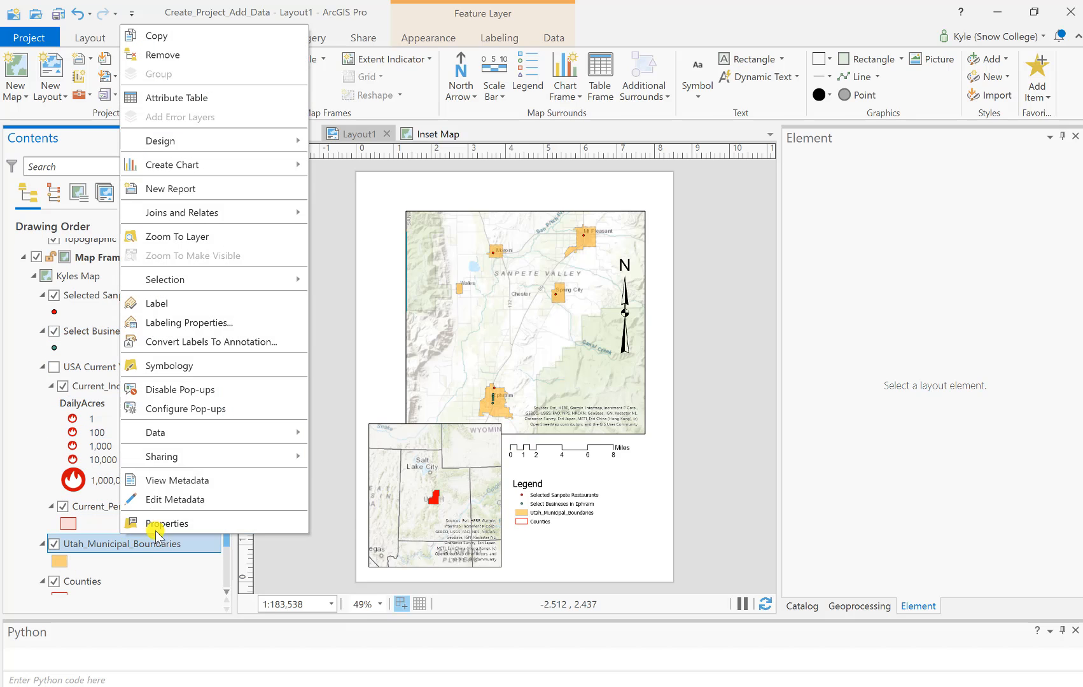
pyautogui.click(159, 527)
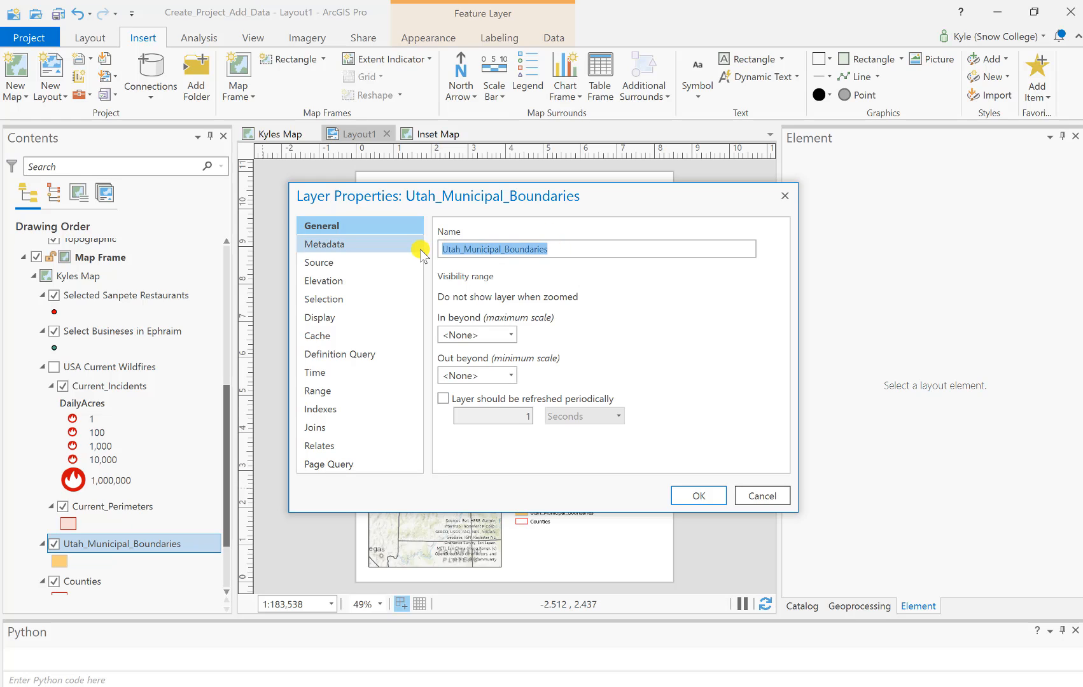
pyautogui.write('M')
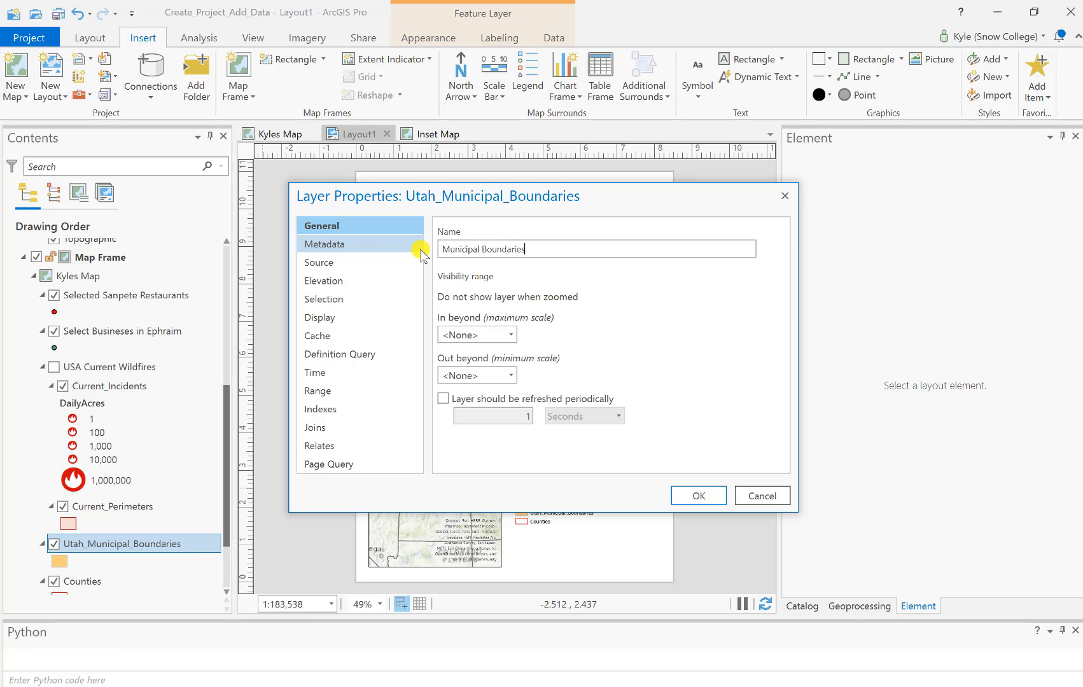
pyautogui.click(695, 495)
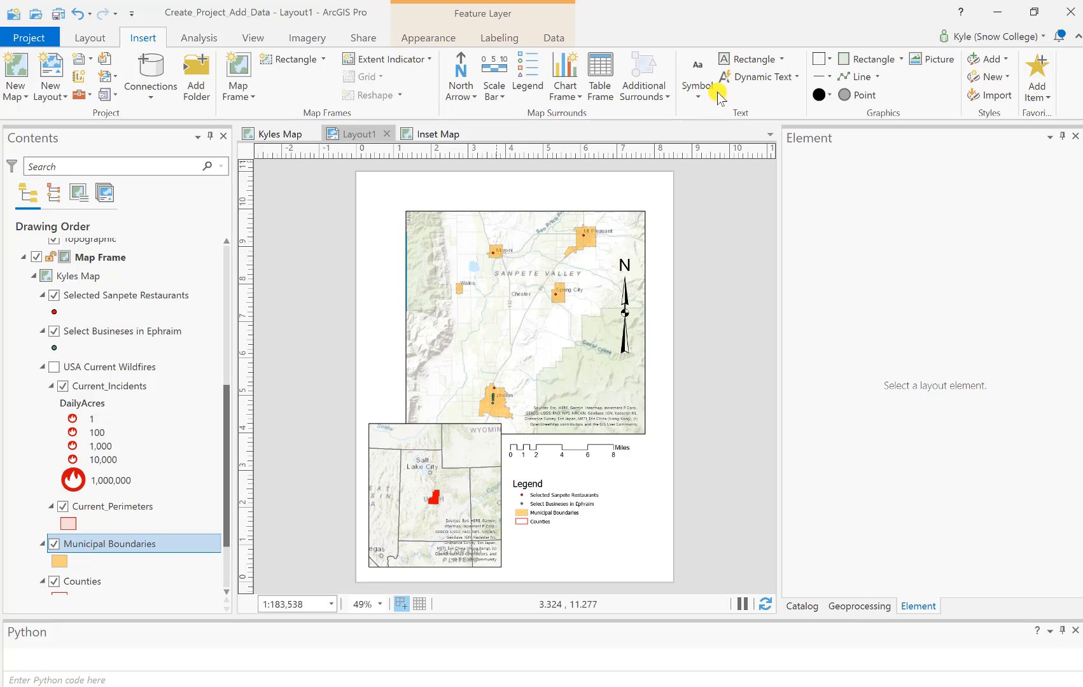
# Add a straight text element reading "Select Sanpete Locations" as the map title above the main map frame
pyautogui.click(782, 59)
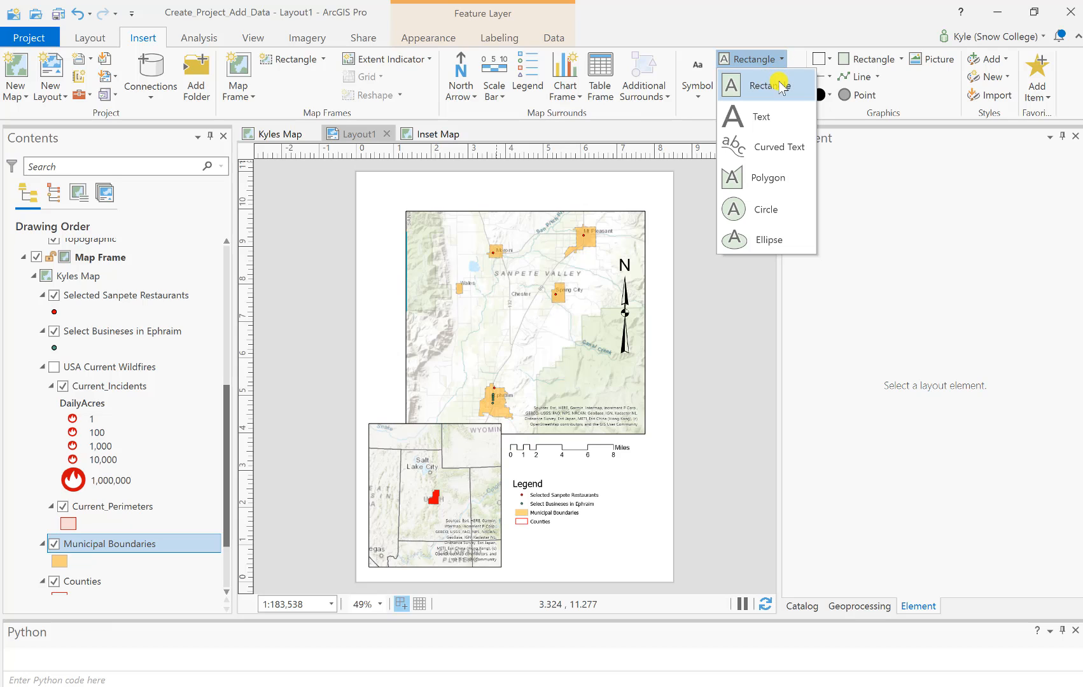
pyautogui.click(767, 118)
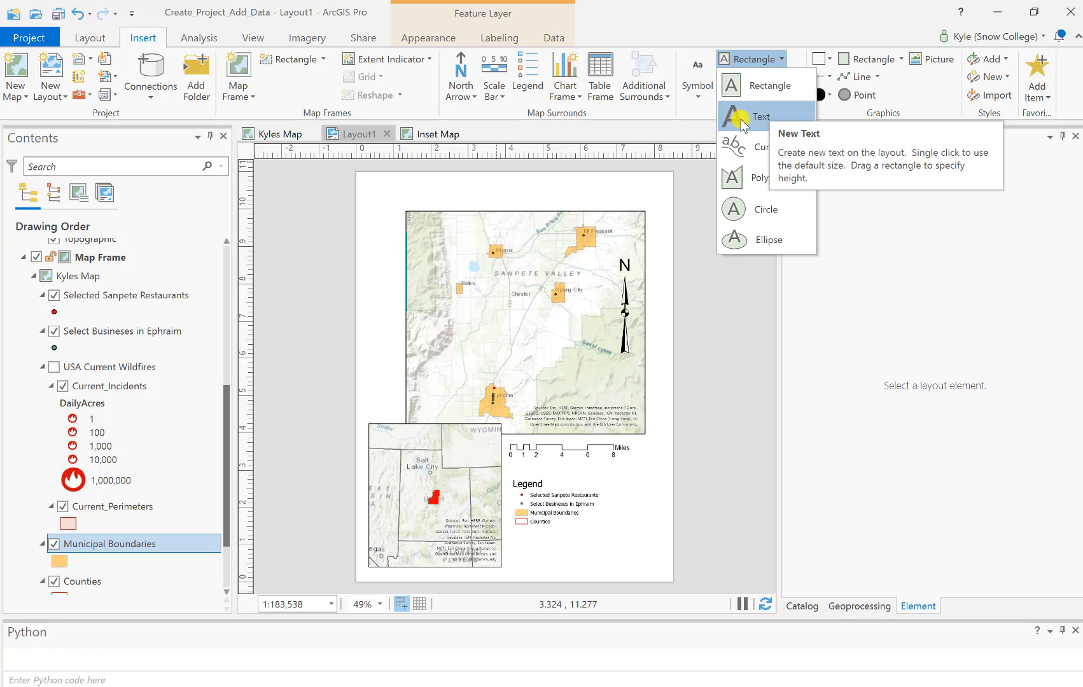
pyautogui.click(415, 183)
pyautogui.moveTo(500, 198); pyautogui.dragTo(629, 202)
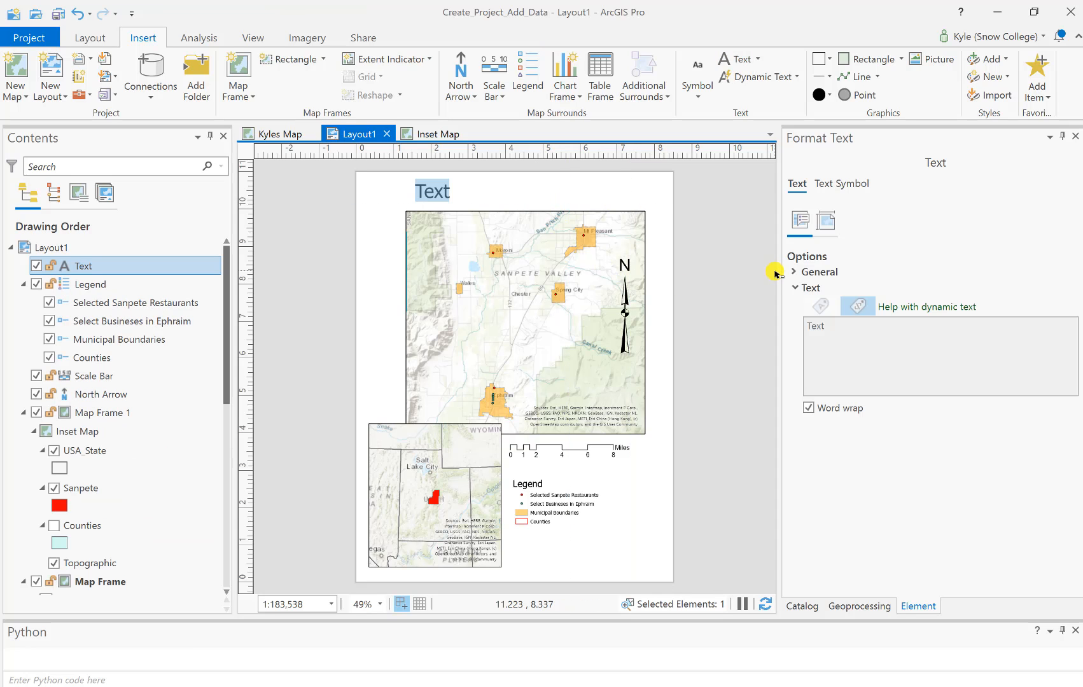
pyautogui.write('Sane')
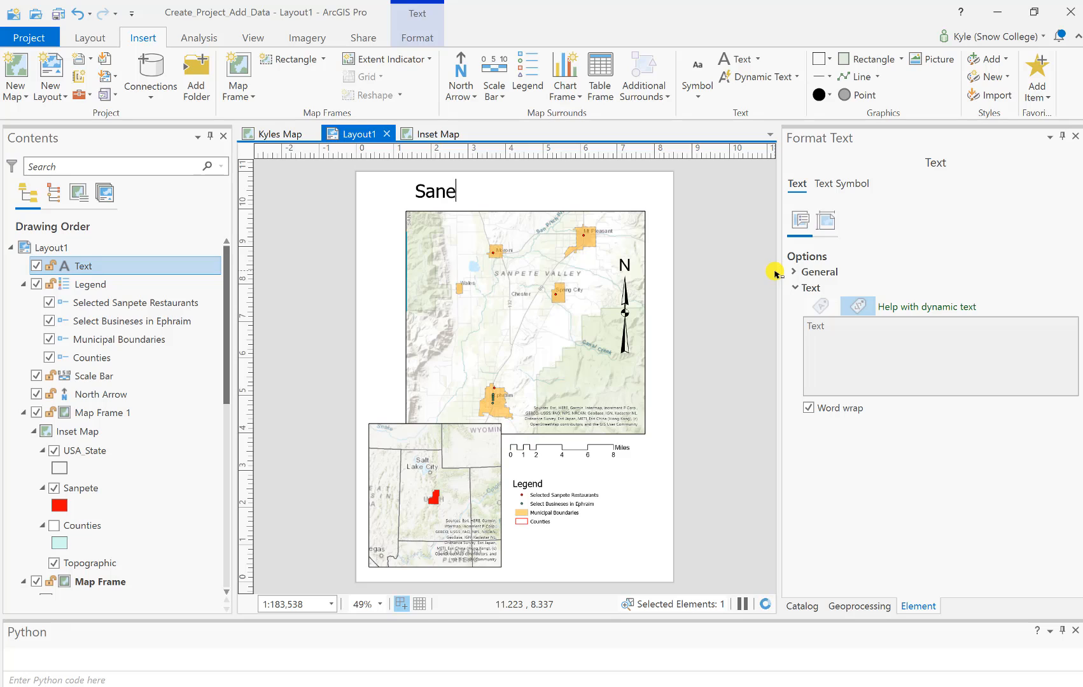
pyautogui.press('BackSpace')
pyautogui.write('pete Colle')
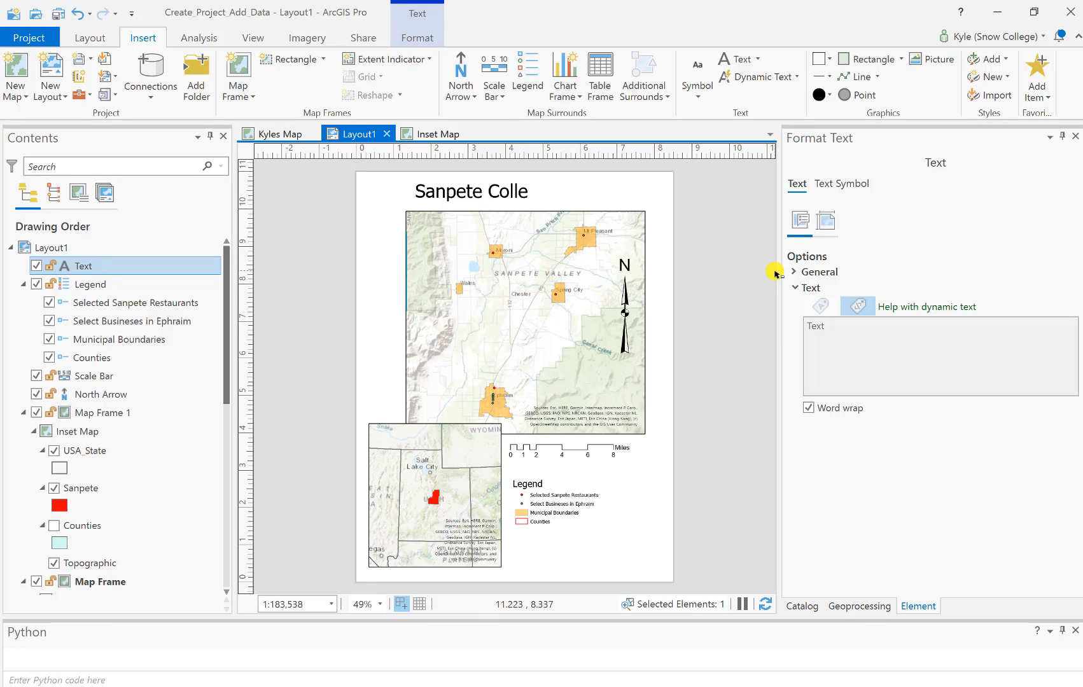
pyautogui.press('BackSpace')
pyautogui.press('BackSpace')
pyautogui.press('BackSpace')
pyautogui.press('BackSpace')
pyautogui.press('BackSpace')
pyautogui.write('Locations')
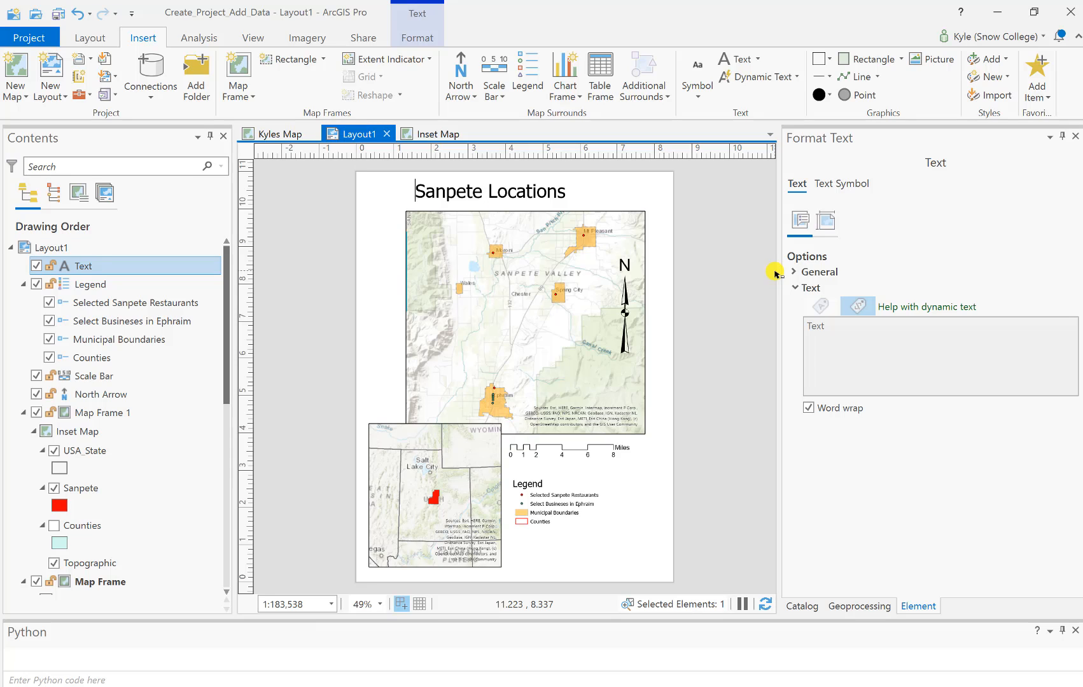
pyautogui.write('Select')
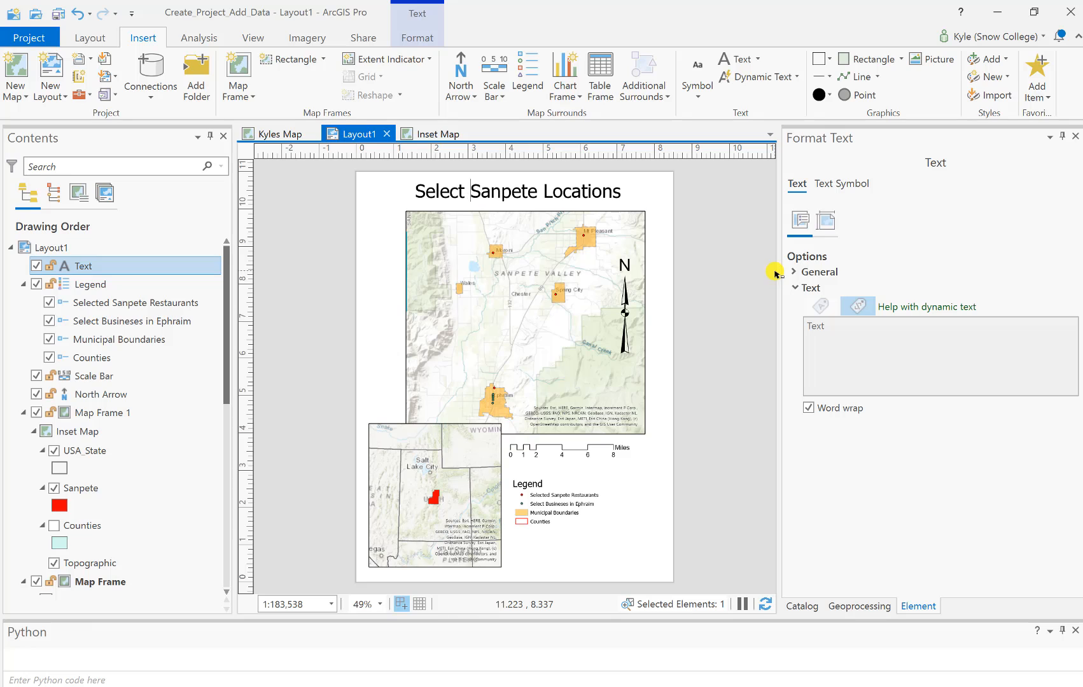
pyautogui.click(629, 191)
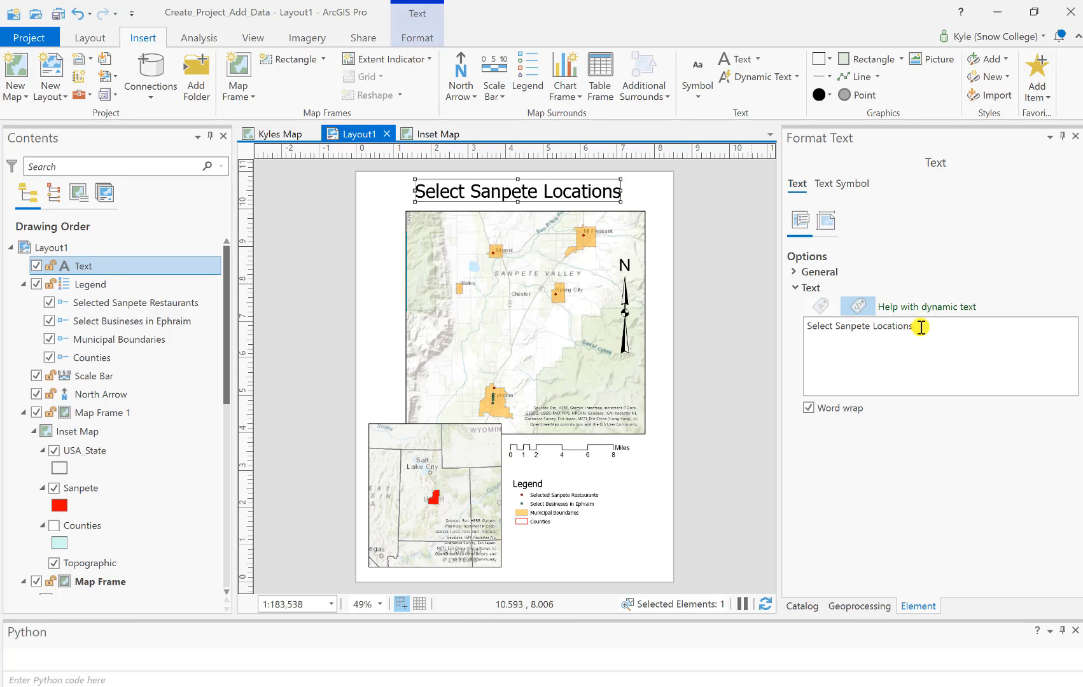
# Try a byline with the author's name as a second line of the title text, and remove it
pyautogui.click(929, 363)
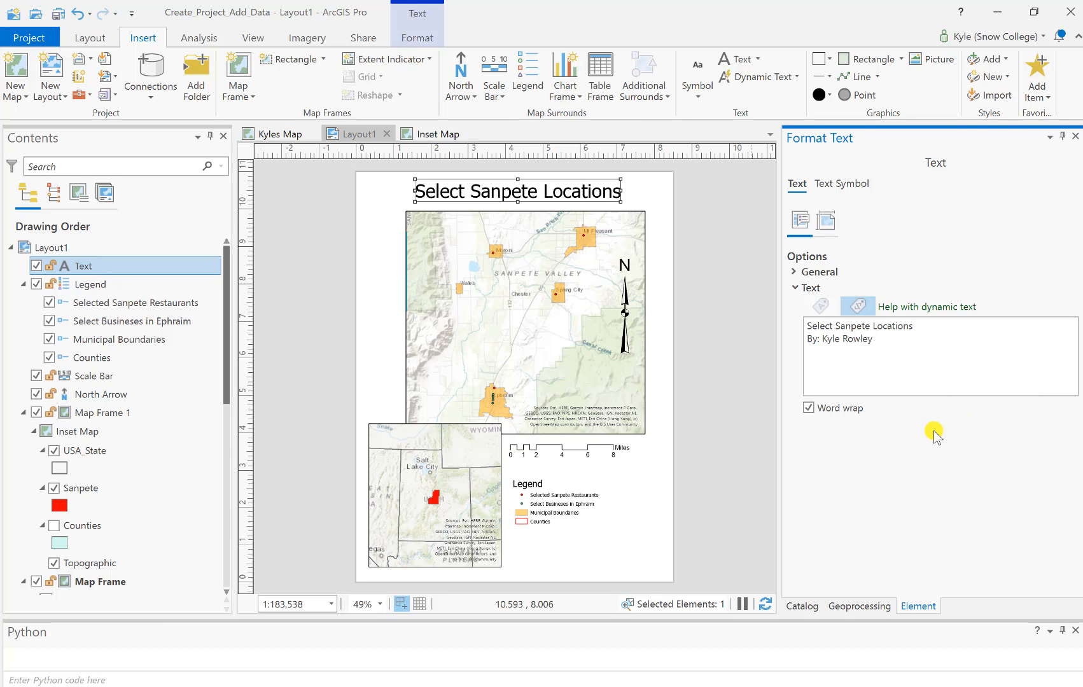
pyautogui.click(889, 344)
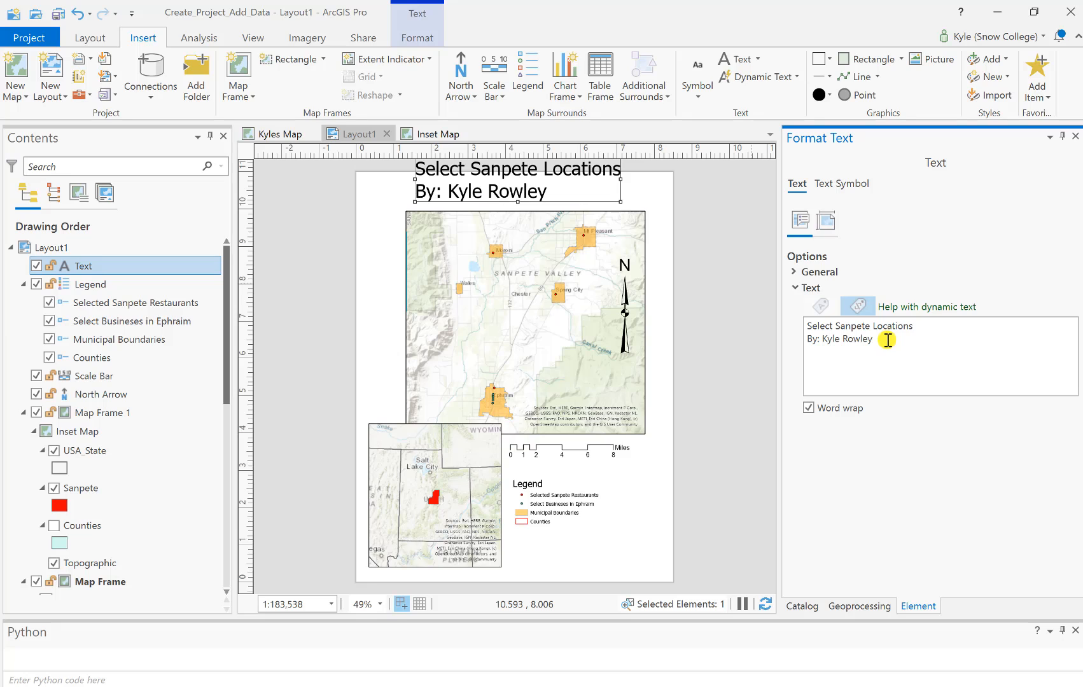
pyautogui.moveTo(881, 341); pyautogui.dragTo(807, 339)
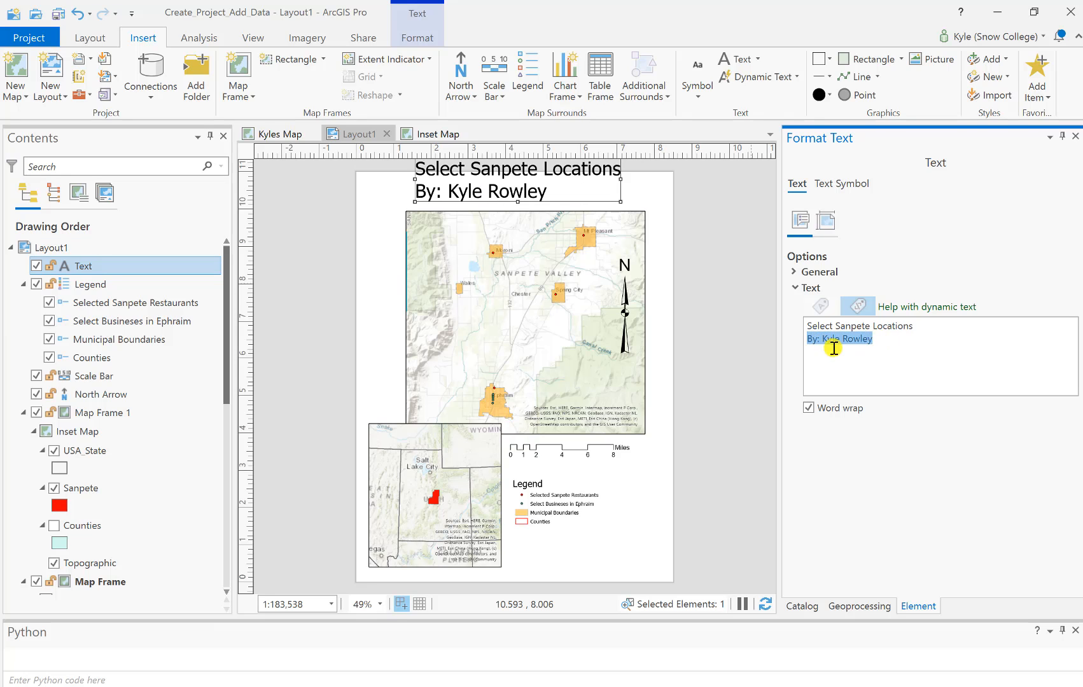
pyautogui.press('BackSpace')
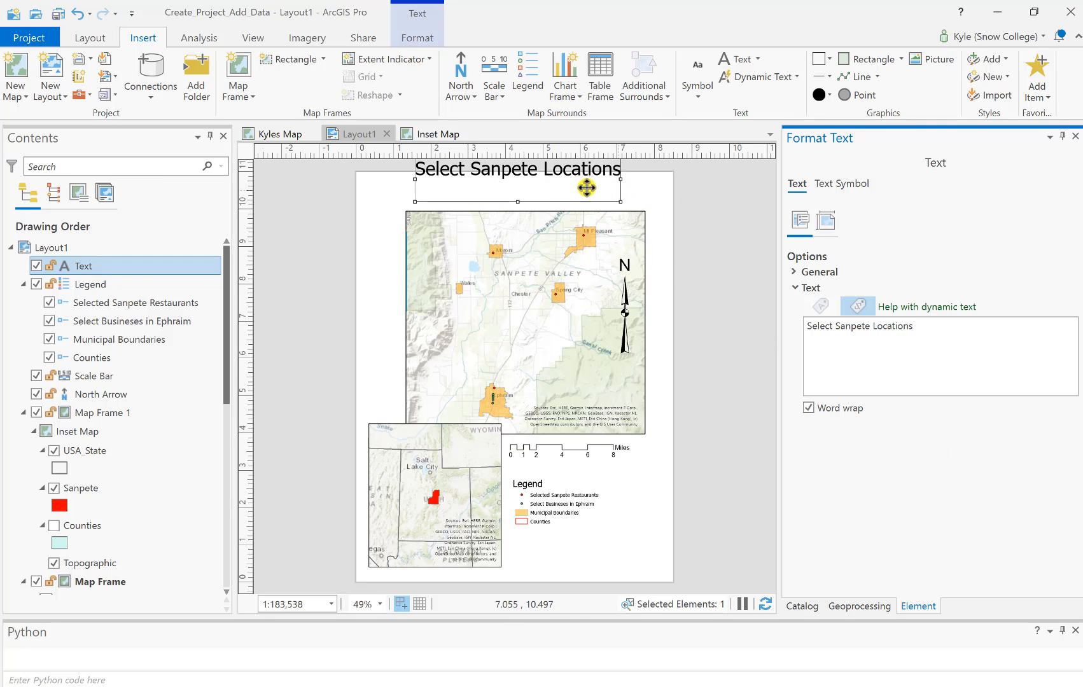
# Reduce the size of the "Select Sanpete Locations" title and centre it above the main map frame
pyautogui.moveTo(518, 201); pyautogui.dragTo(551, 202)
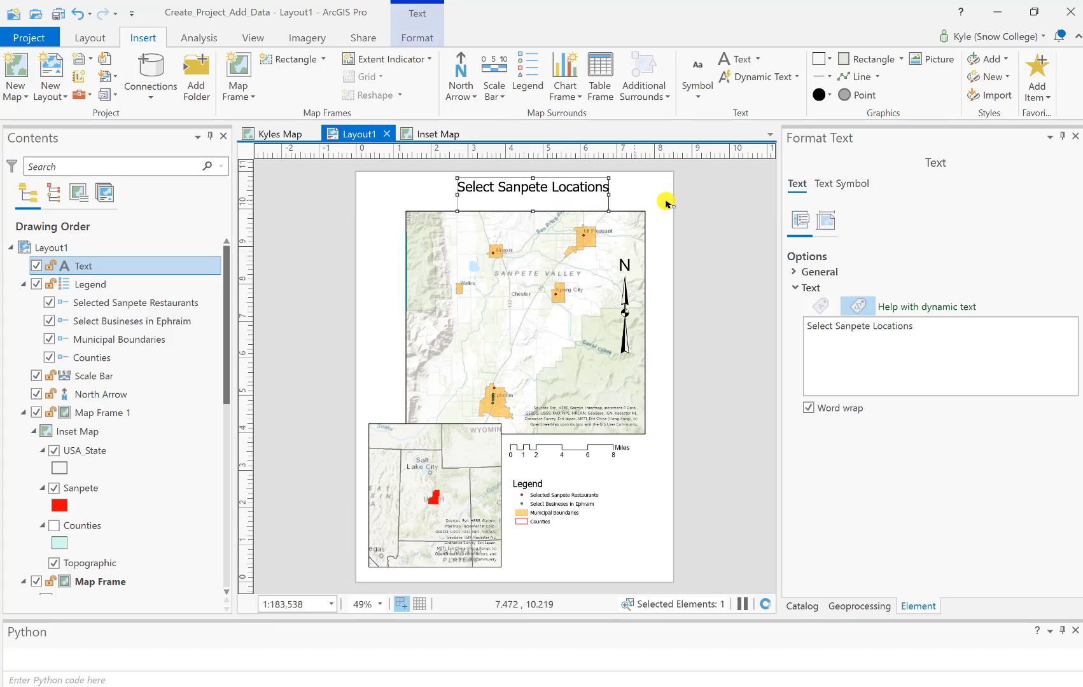
pyautogui.click(667, 208)
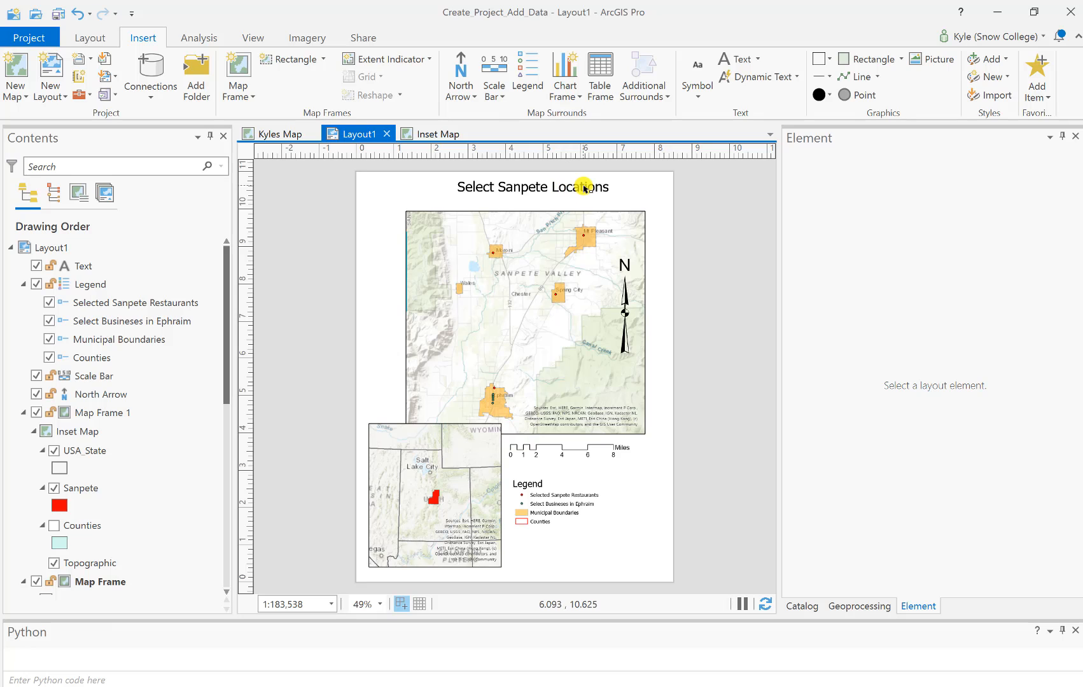
pyautogui.click(580, 184)
pyautogui.moveTo(594, 181); pyautogui.dragTo(586, 182)
pyautogui.click(679, 221)
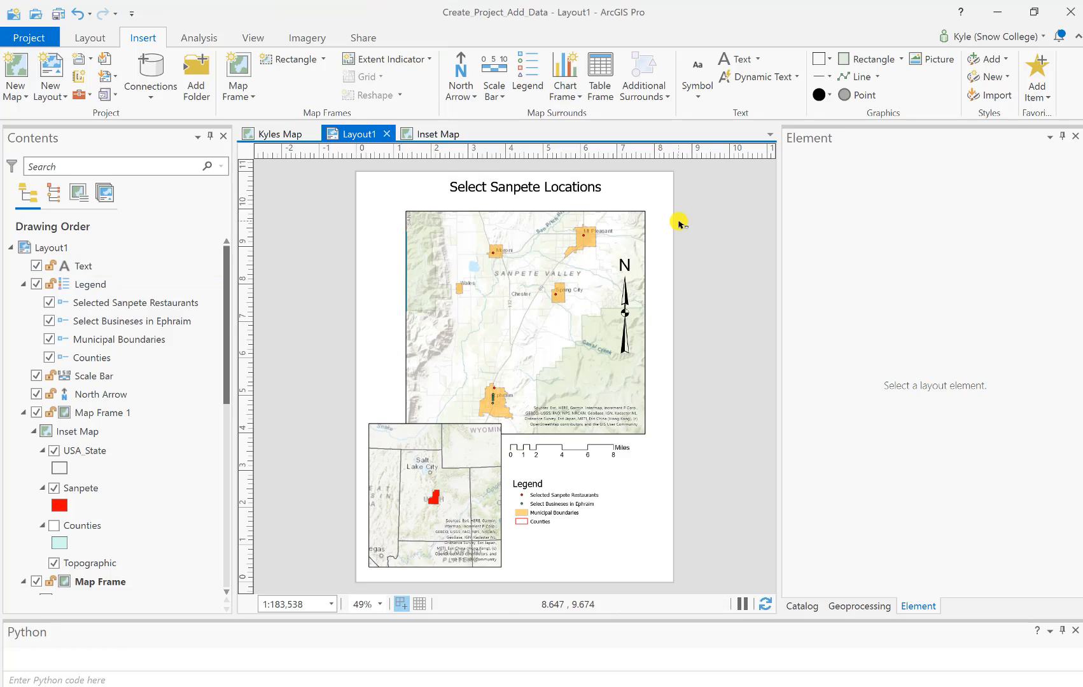
# Add a separate "By:" text element with the author's name, centre it beneath the title, and save the project
pyautogui.click(734, 62)
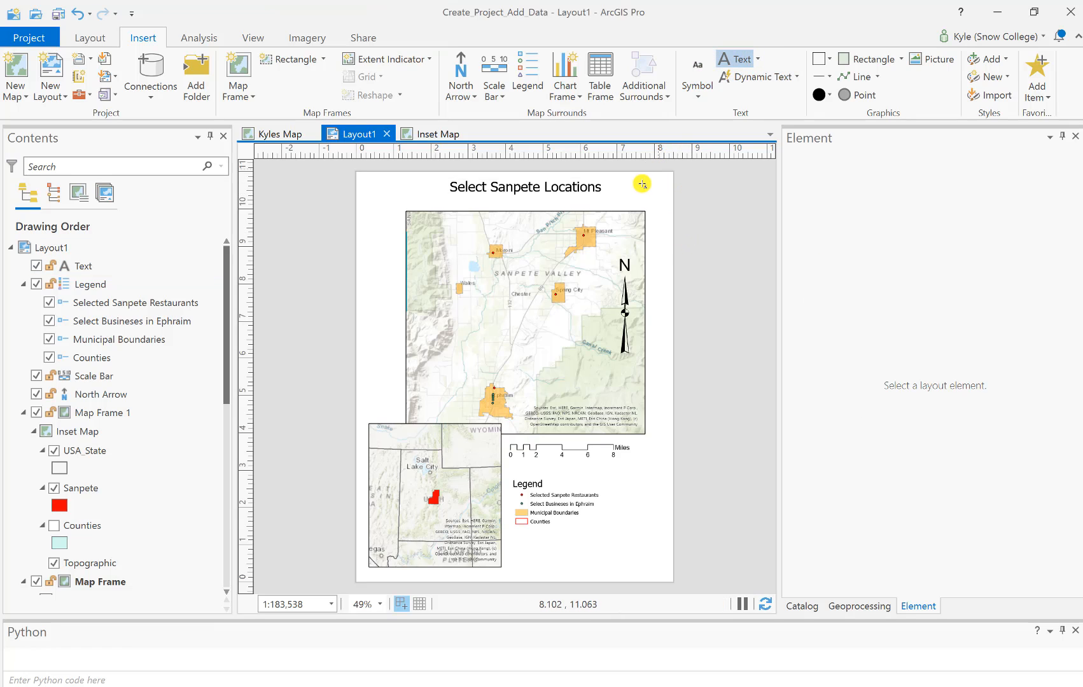
pyautogui.moveTo(620, 195); pyautogui.dragTo(696, 204)
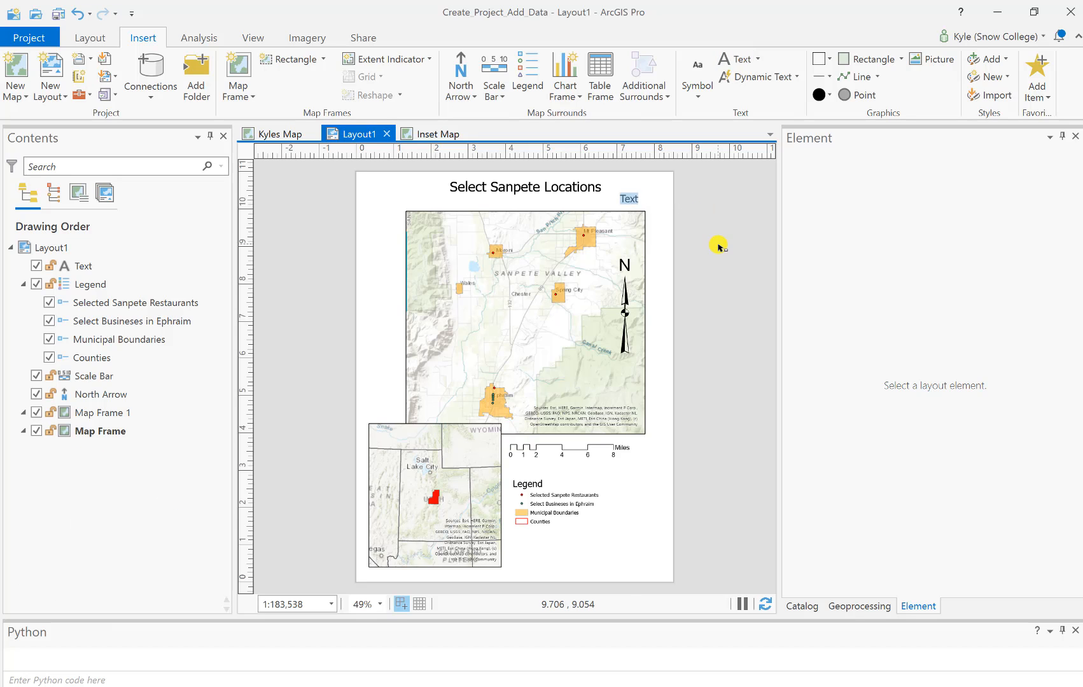
pyautogui.write('By: Kyle Rowley')
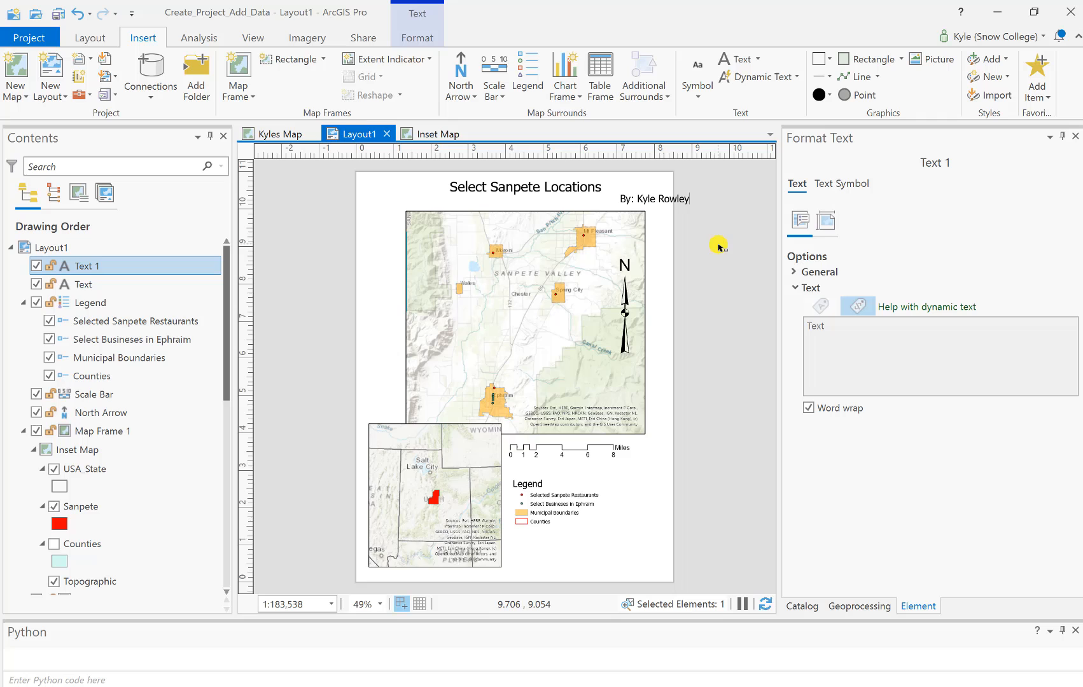
pyautogui.click(718, 247)
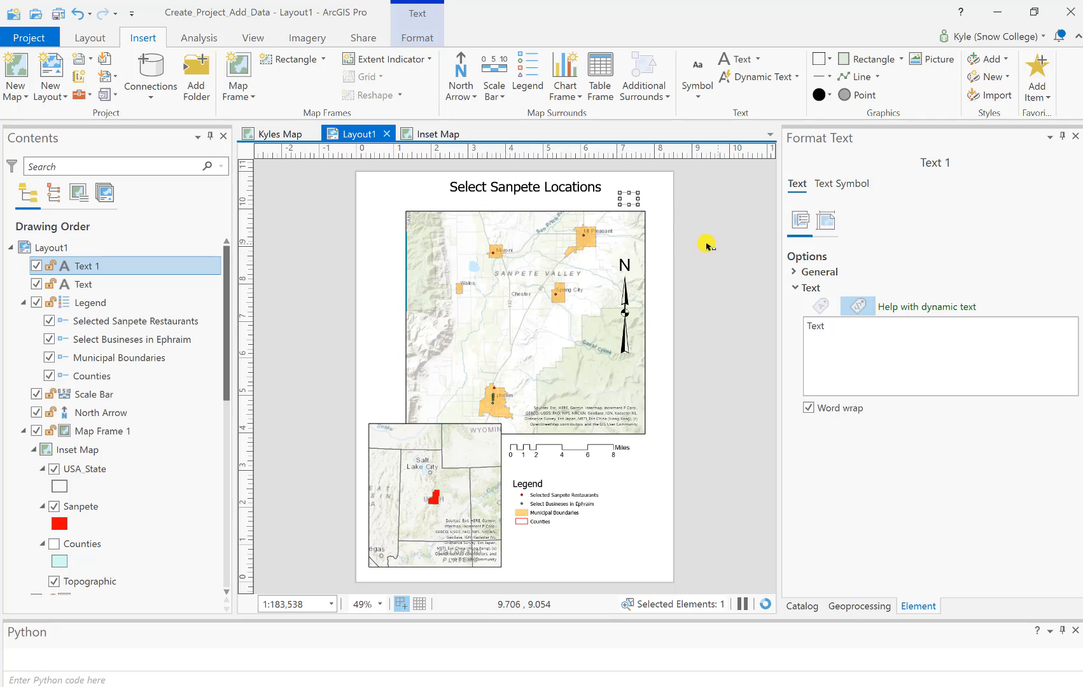
pyautogui.moveTo(638, 201); pyautogui.dragTo(517, 208)
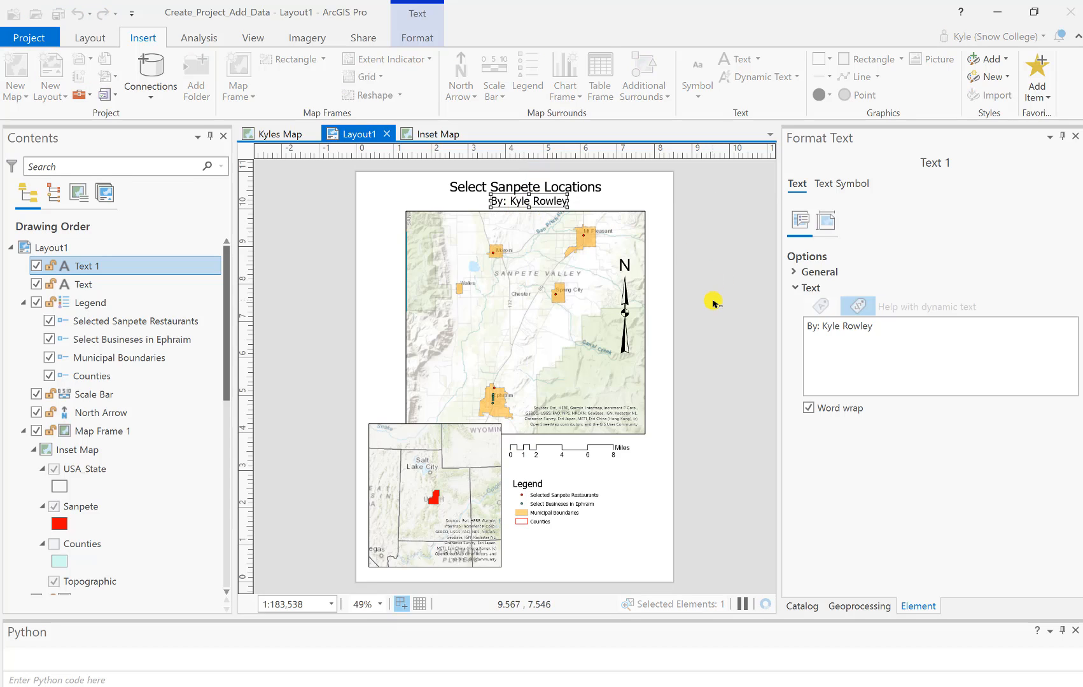
pyautogui.click(714, 304)
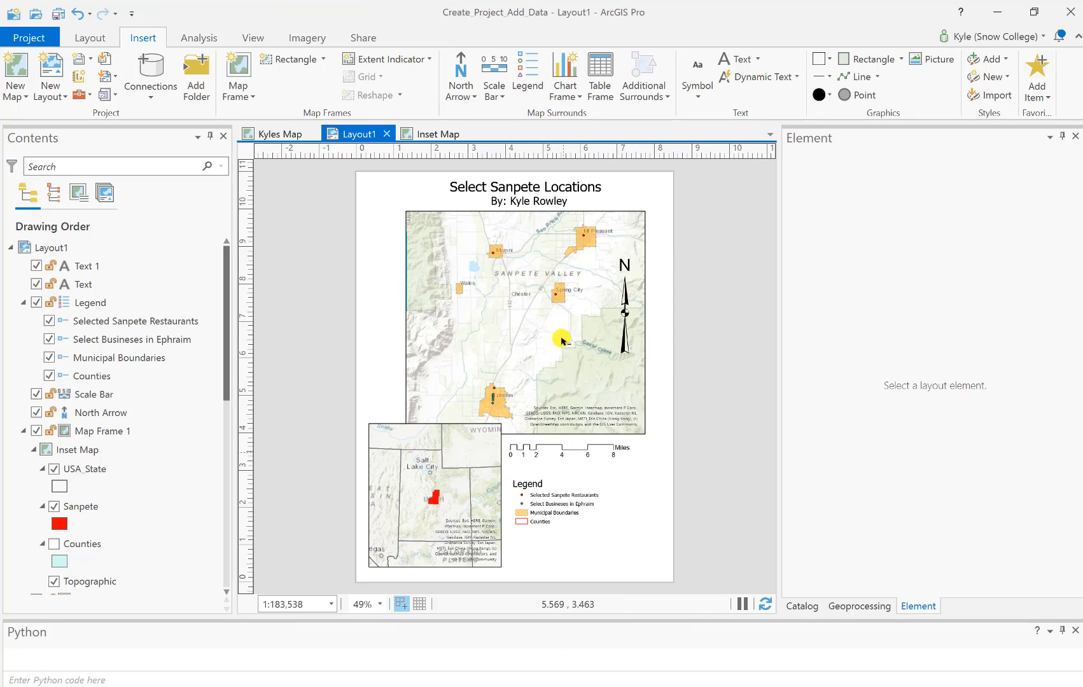
pyautogui.click(59, 13)
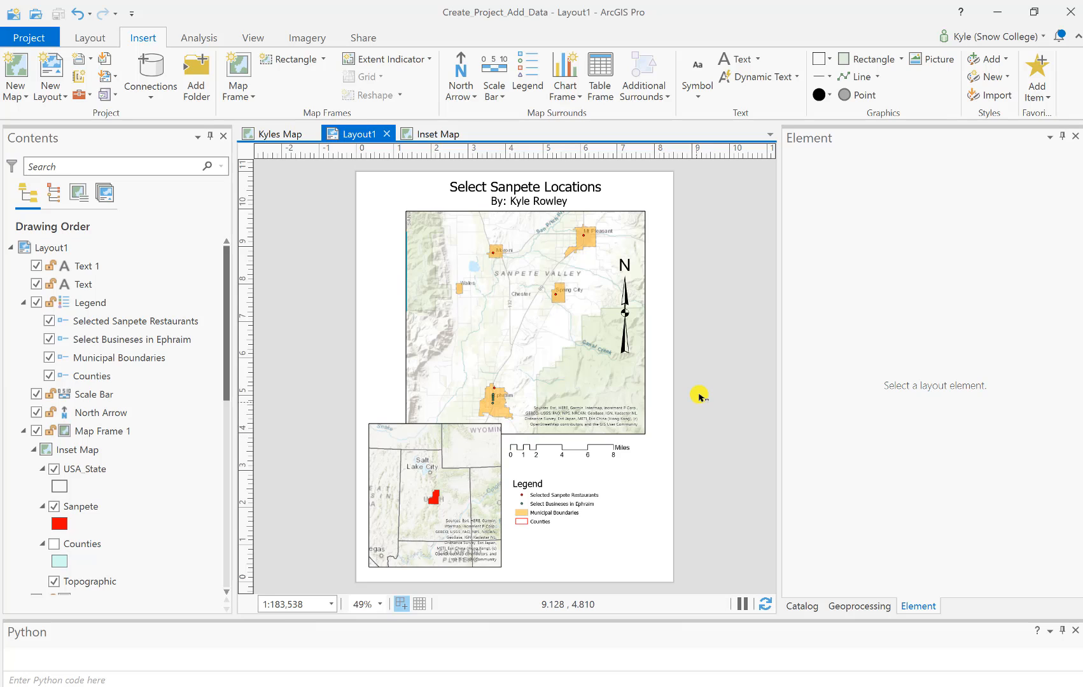
# Open the print settings and the export settings for Layout1 and examine the available export file types
pyautogui.click(368, 37)
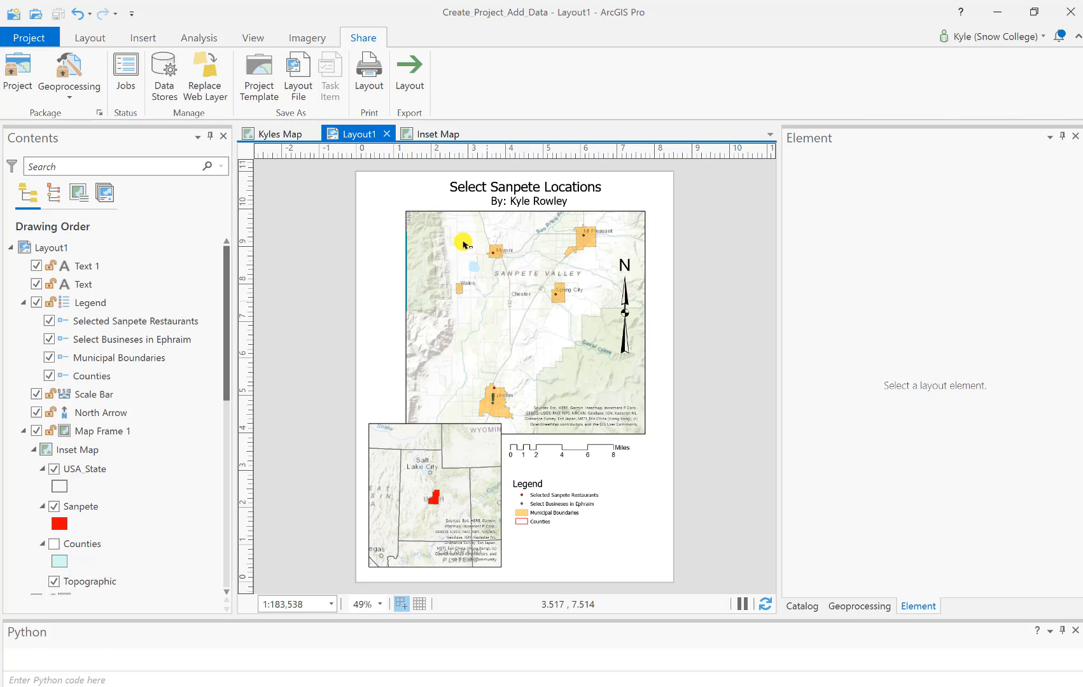
pyautogui.click(373, 79)
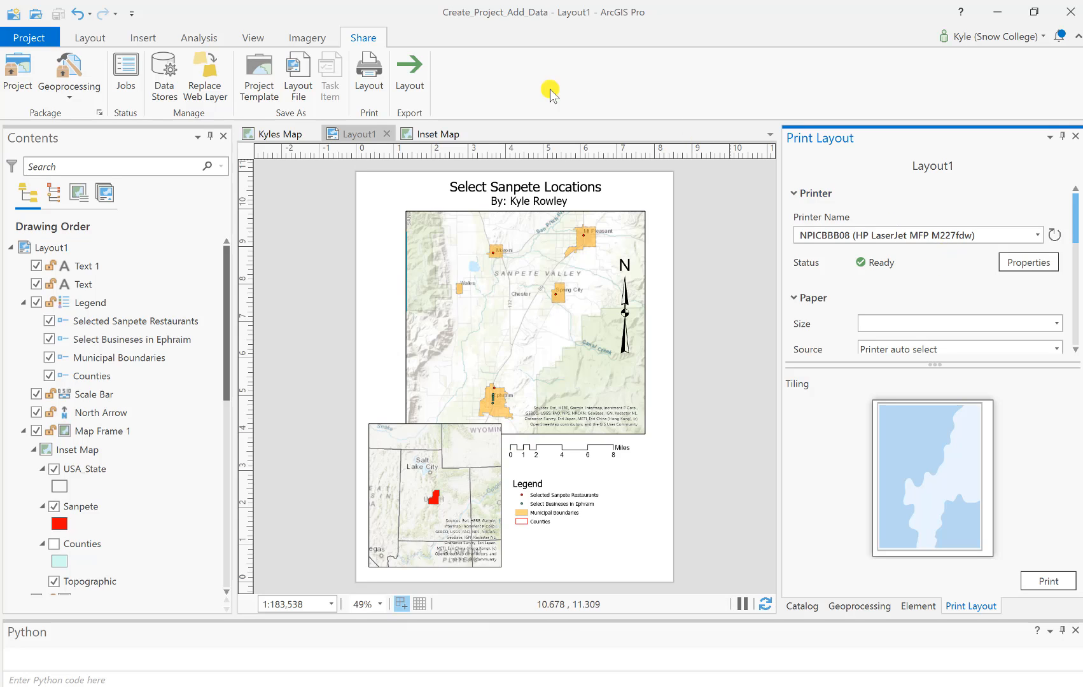
pyautogui.click(409, 75)
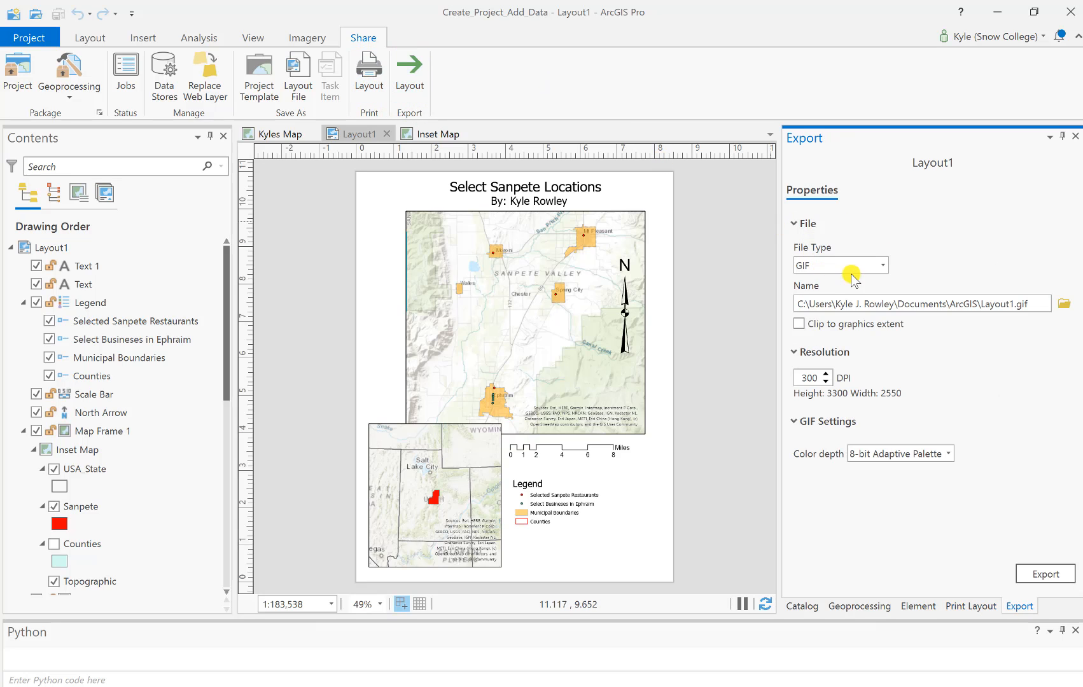
pyautogui.click(883, 265)
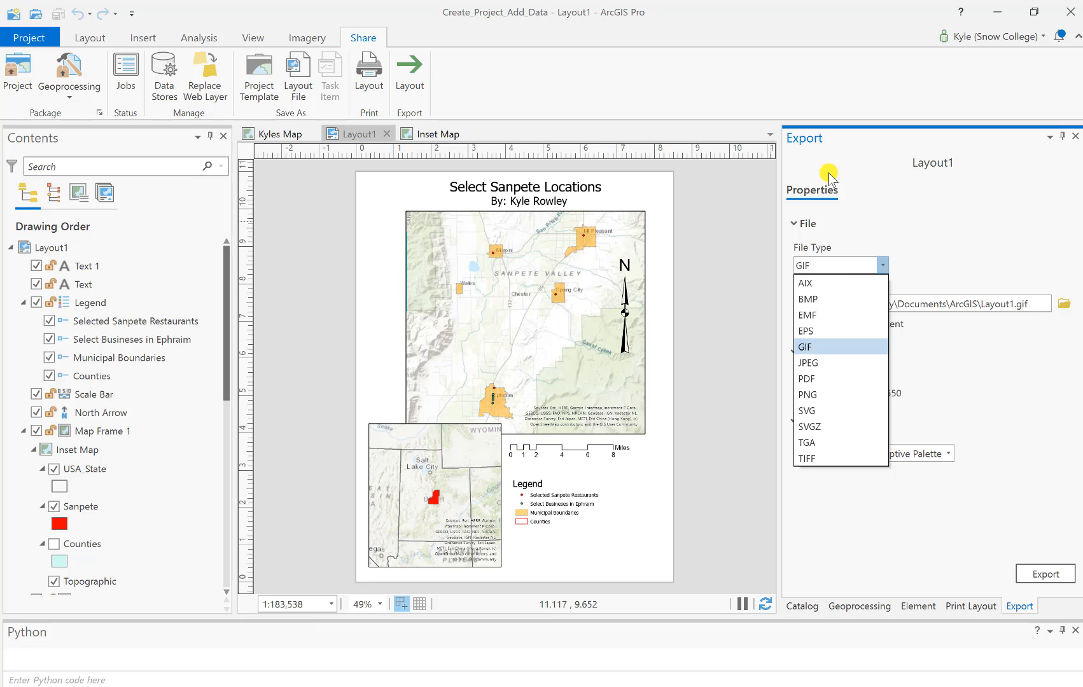
pyautogui.click(814, 90)
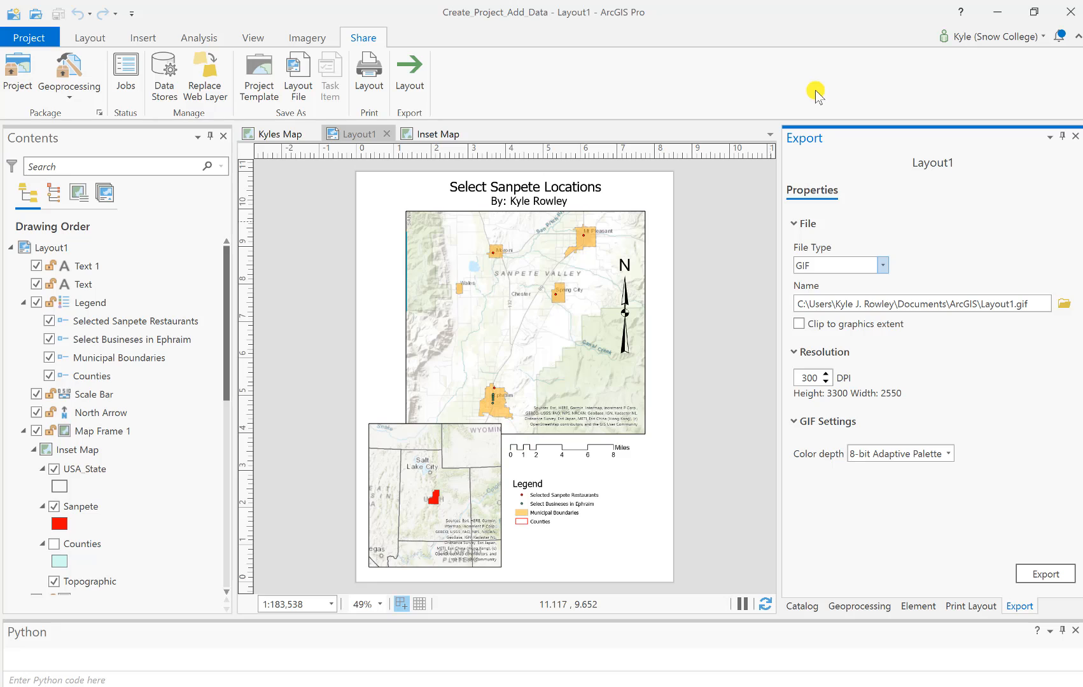